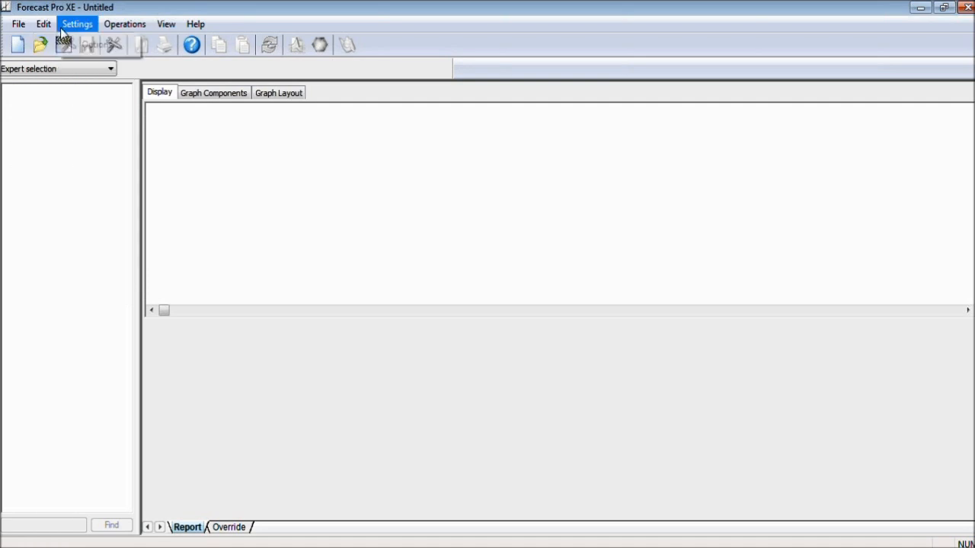
mouse_move(161, 29)
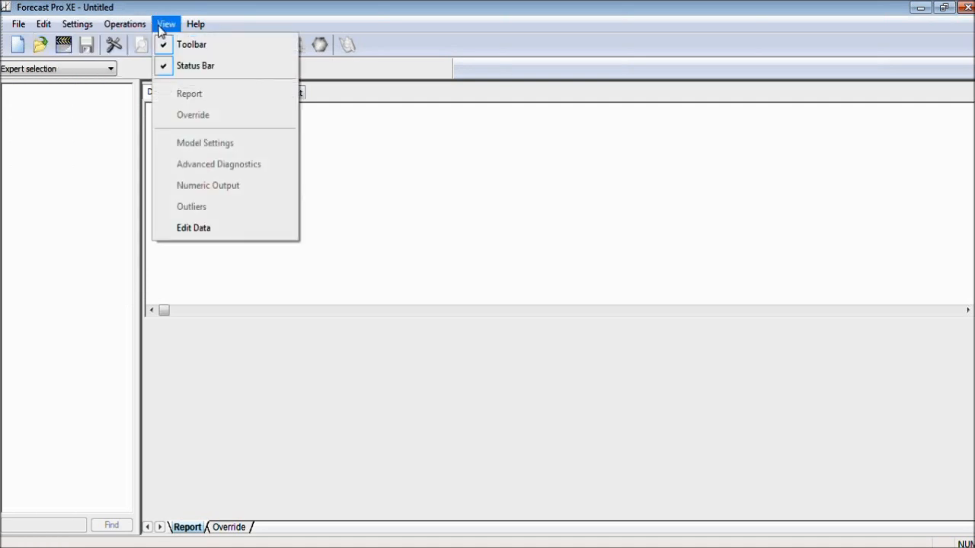
left_click(435, 180)
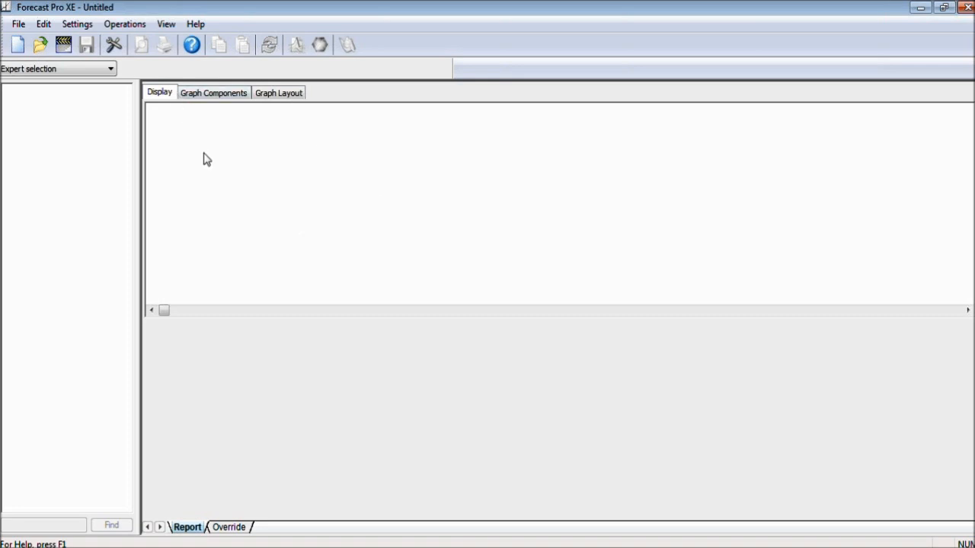
Choose Xls as the data mode in the basic program options and accept the settings
left_click(113, 47)
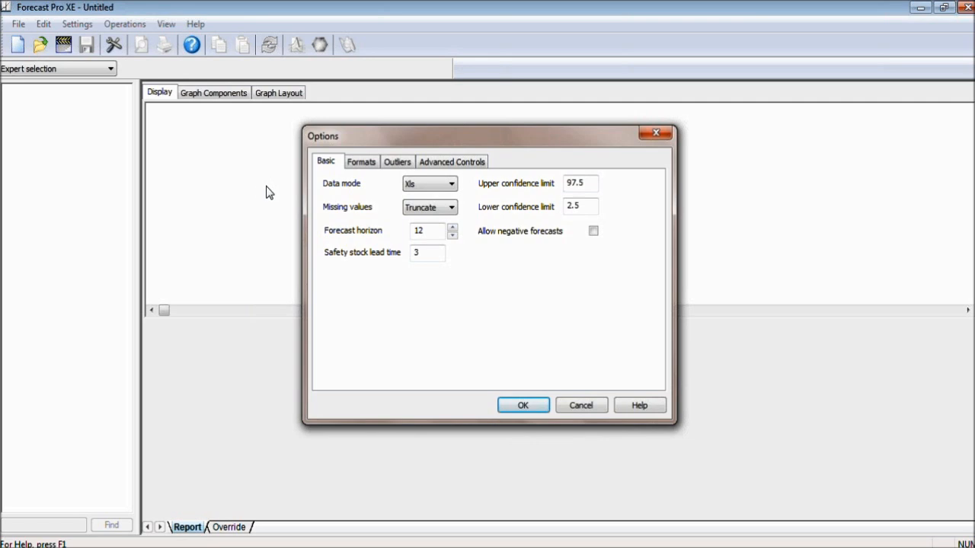
left_click(450, 188)
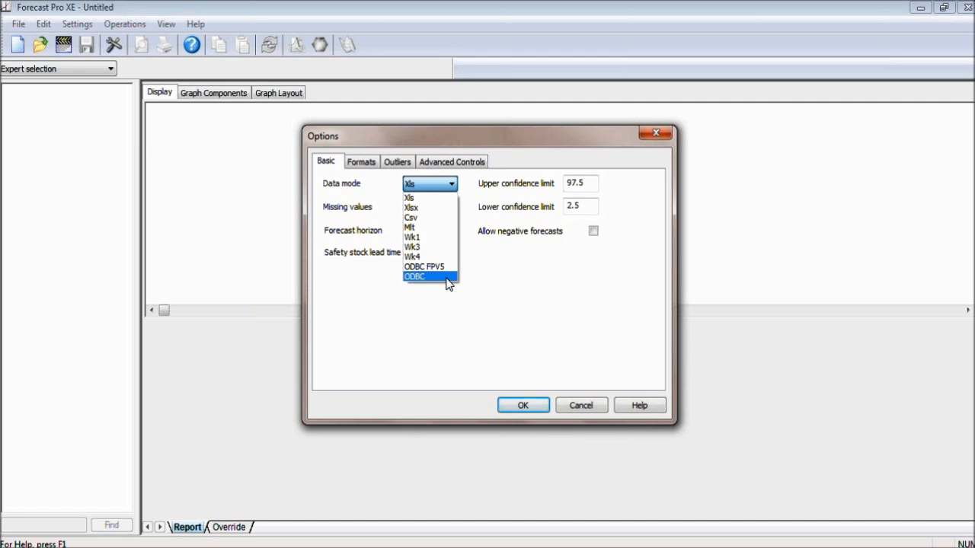
left_click(432, 199)
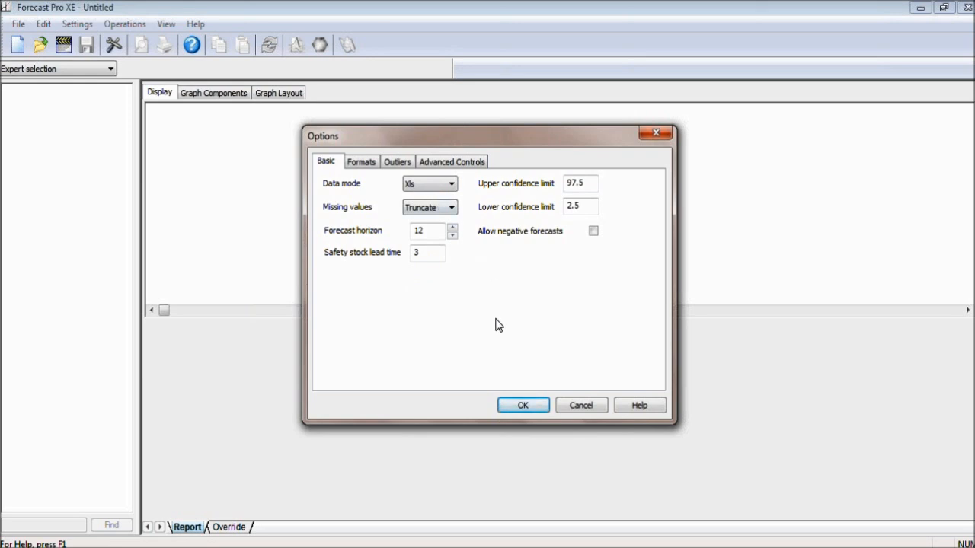
left_click(521, 406)
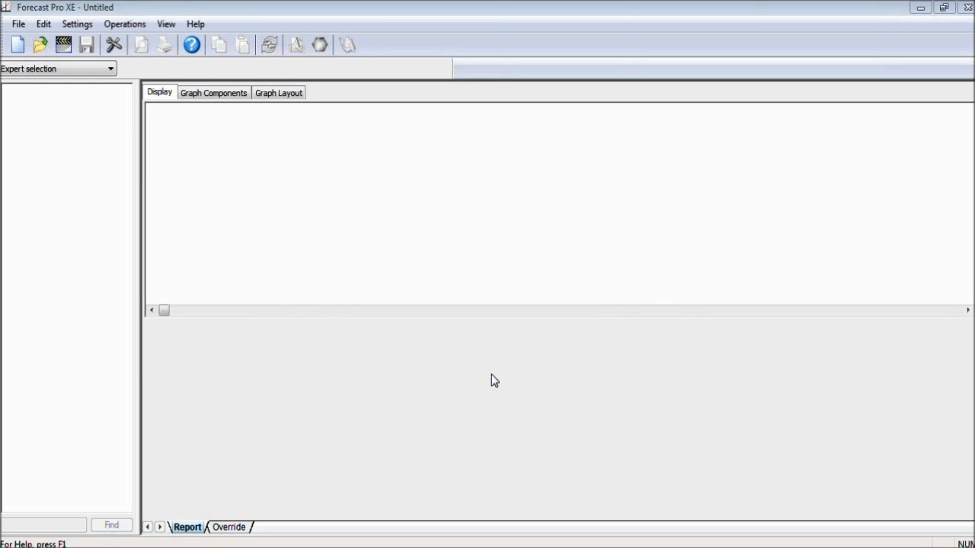
Load Cameras.XLS, add i-Camera and v-Camera to the forecast script, and generate their forecasts
left_click(63, 45)
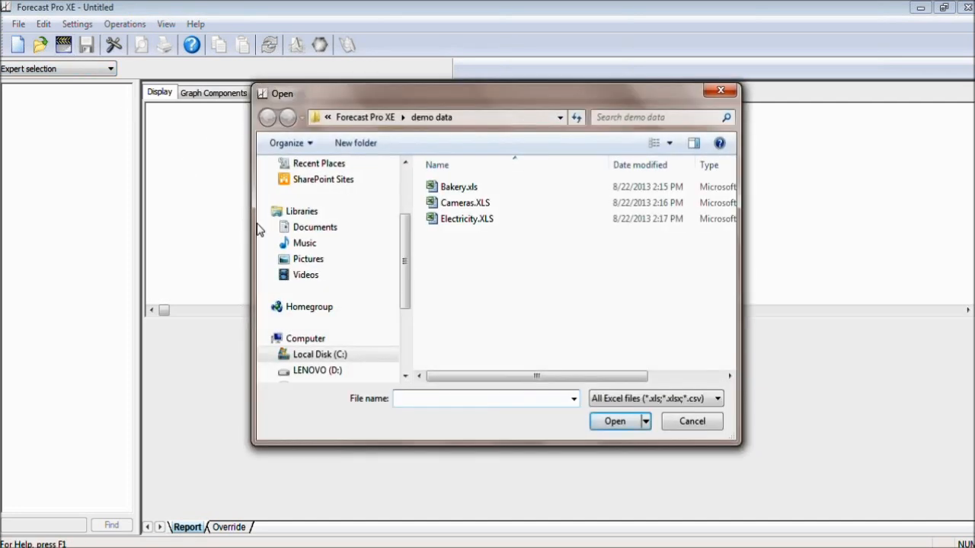
double_click(457, 204)
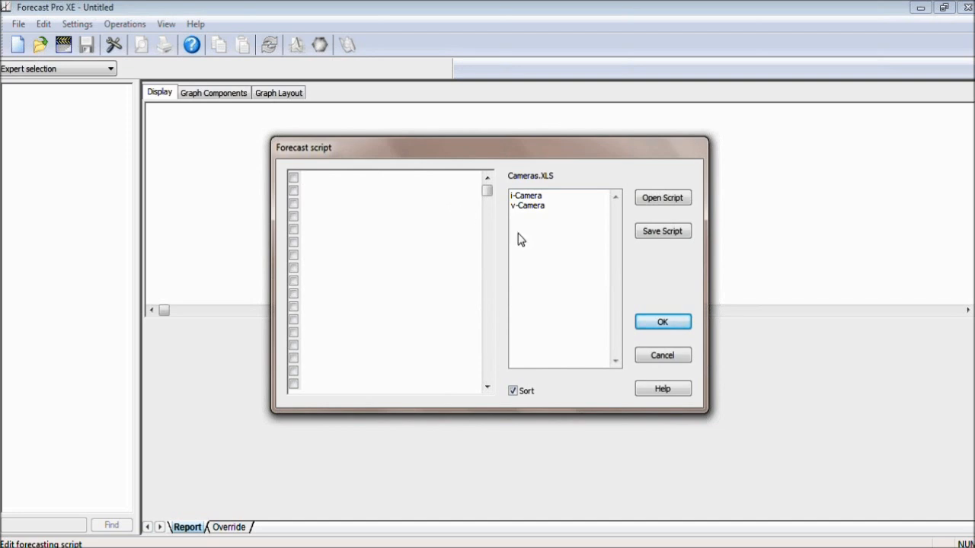
mouse_move(538, 199)
double_click(541, 197)
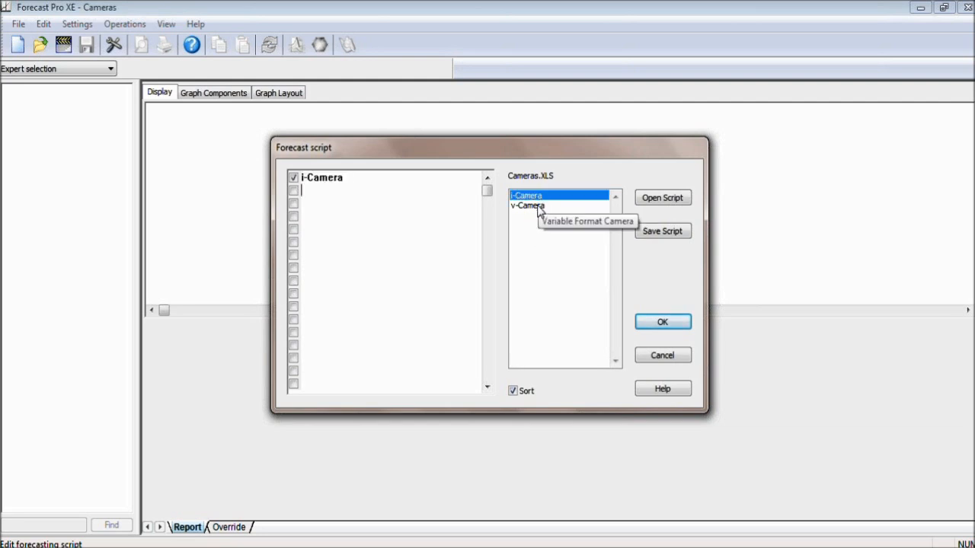
double_click(543, 207)
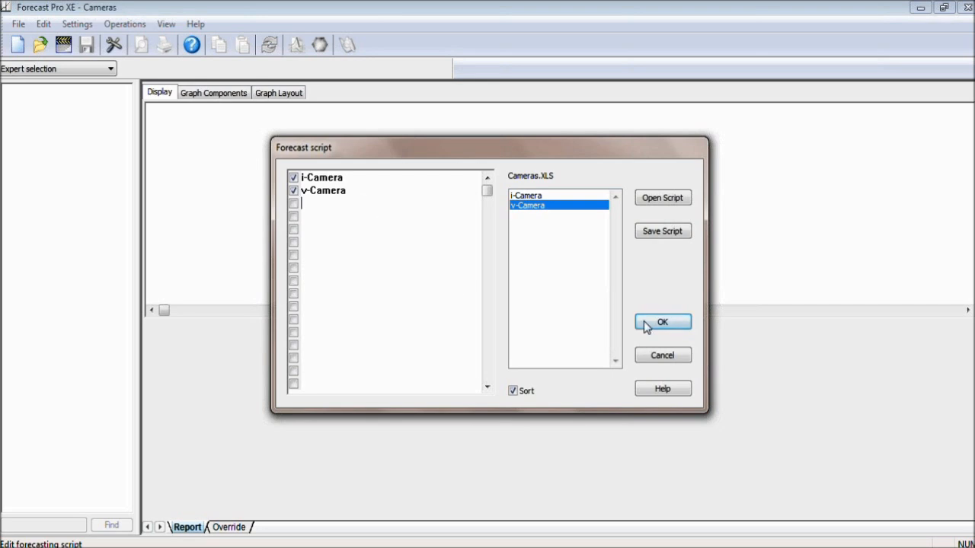
left_click(675, 323)
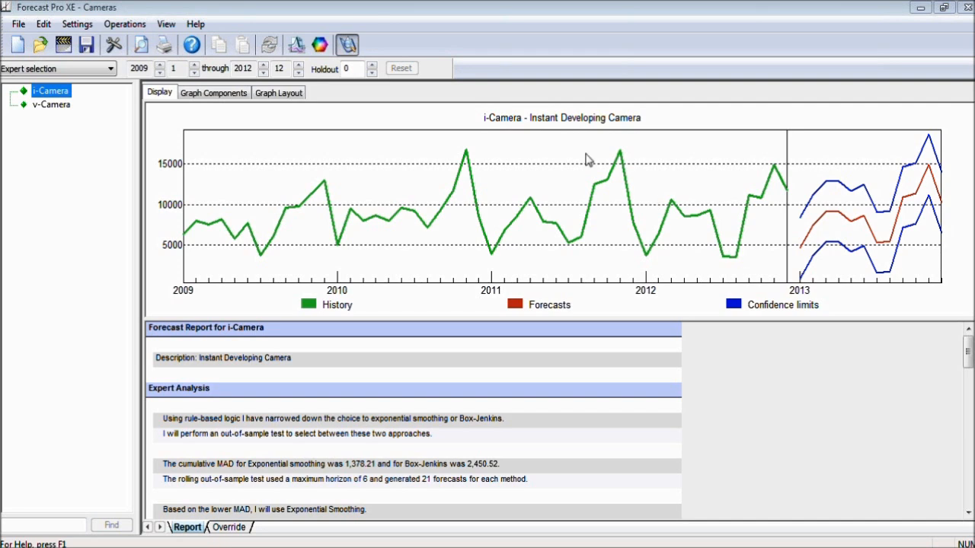
View the v-Camera forecast, then return to i-Camera and read the Expert Analysis in its report
left_click(54, 105)
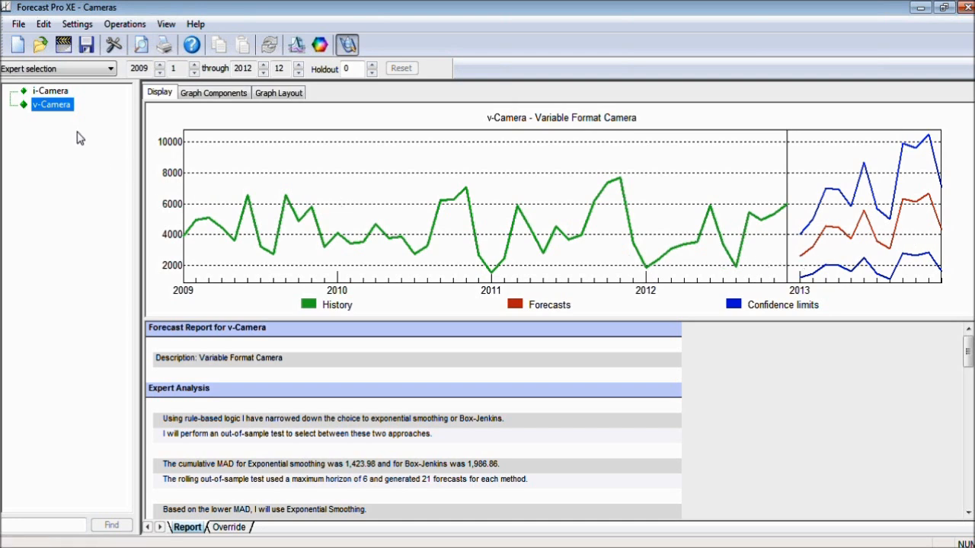
left_click(61, 94)
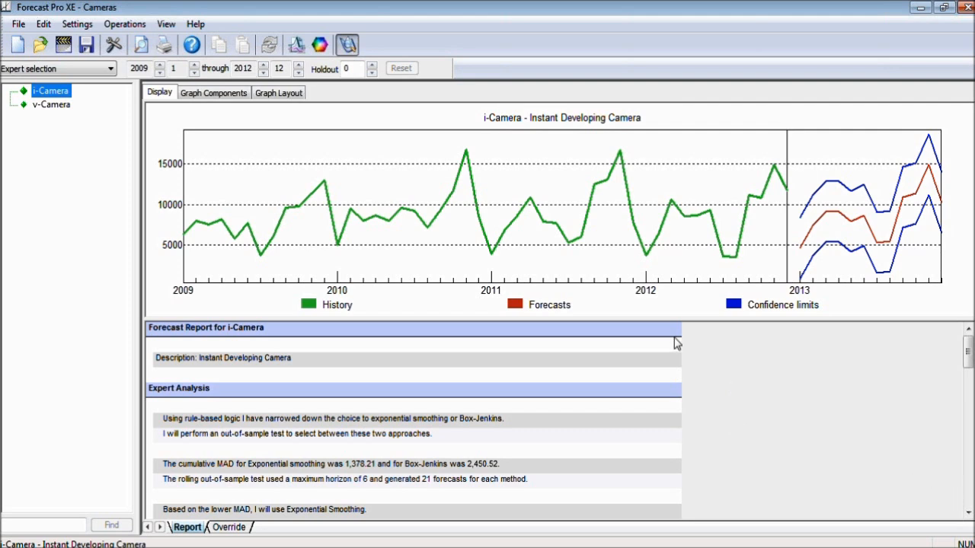
left_click(969, 514)
left_click(968, 513)
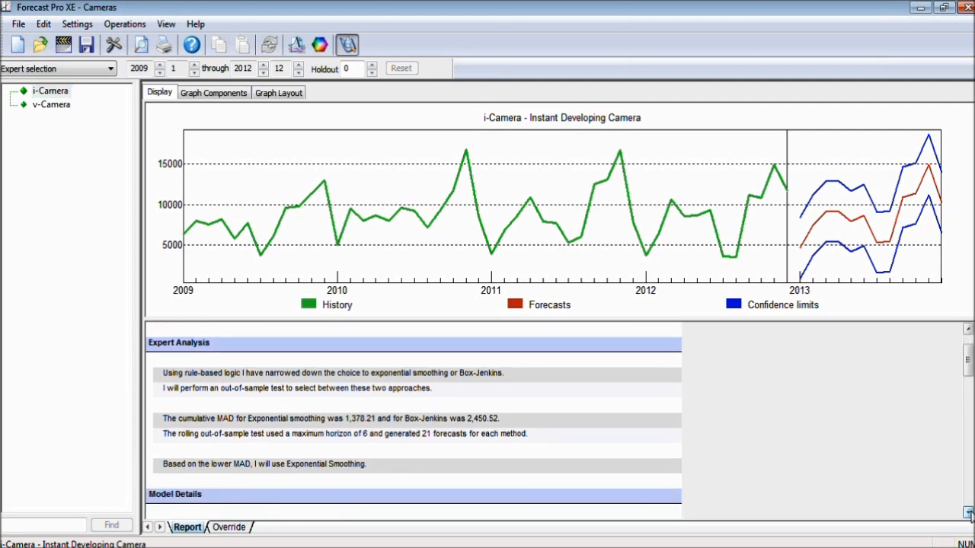
left_click(968, 513)
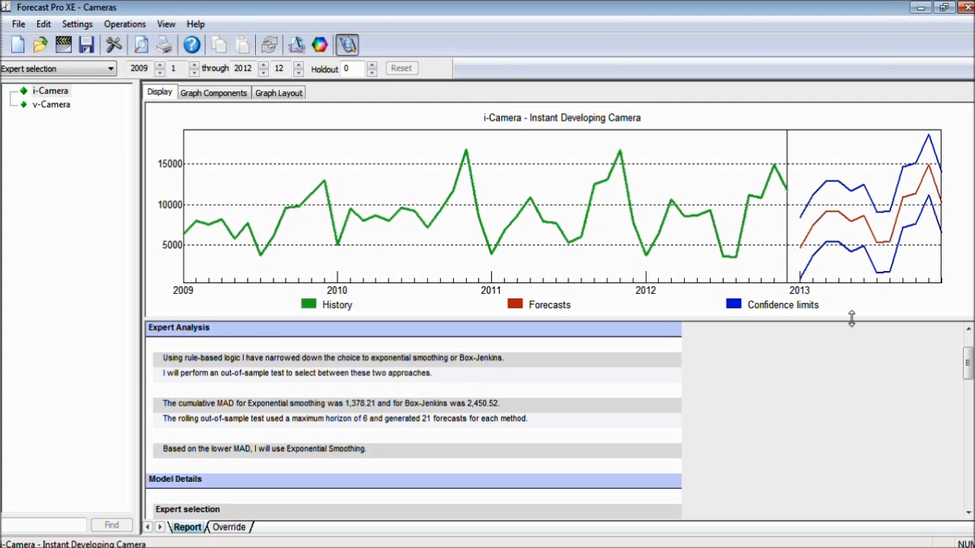
Examine the Model Details of the i-Camera report, including the selected model, smoothing weights and seasonal indexes
left_click(967, 514)
left_click(968, 514)
left_click(968, 514)
left_click(967, 514)
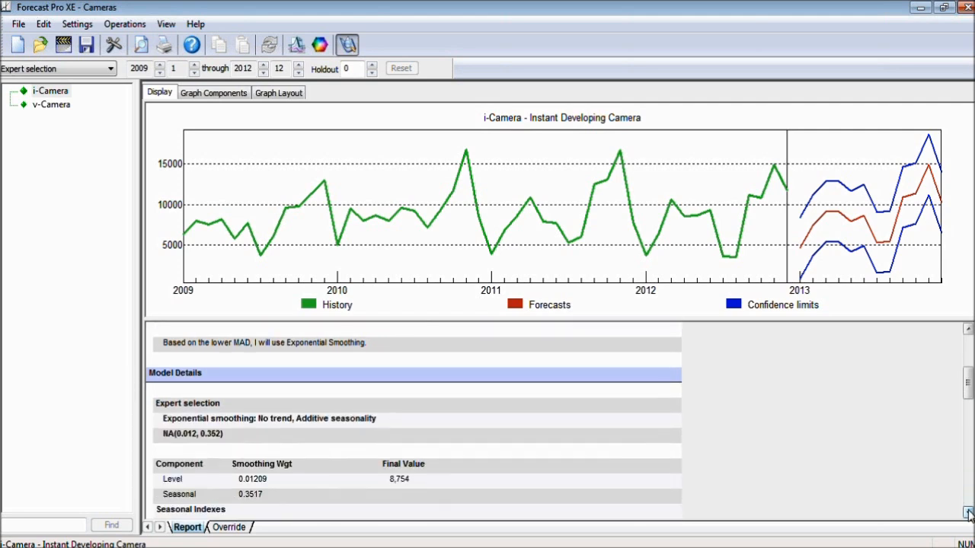
left_click(967, 514)
left_click(968, 514)
left_click(968, 514)
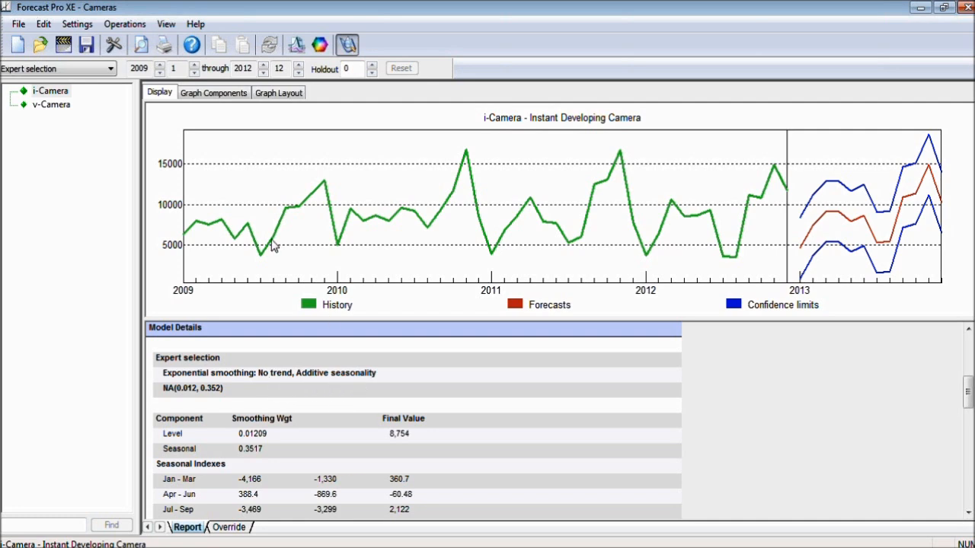
mouse_move(278, 242)
left_click(968, 515)
left_click(967, 514)
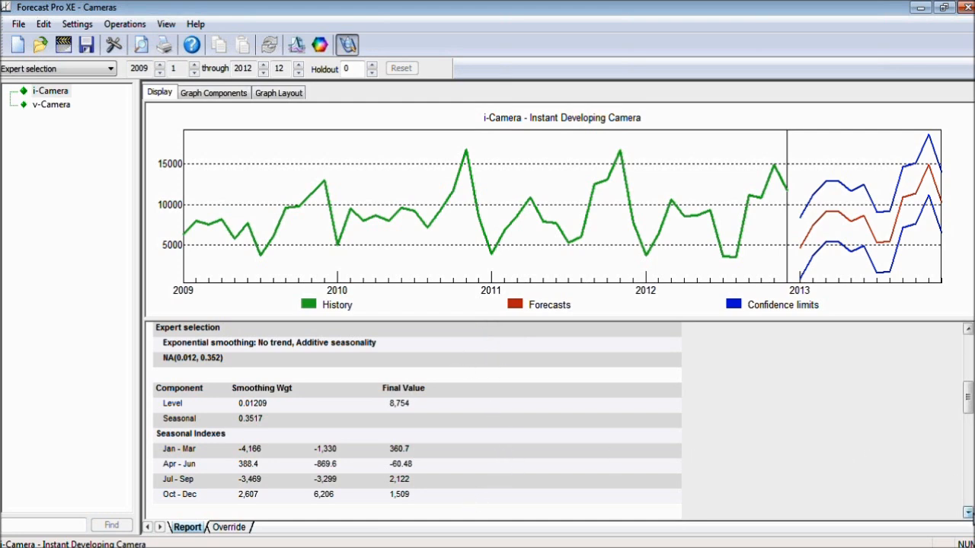
Examine the Within-Sample Statistics in the i-Camera forecast report
left_click(969, 514)
left_click(968, 513)
left_click(969, 513)
left_click(969, 513)
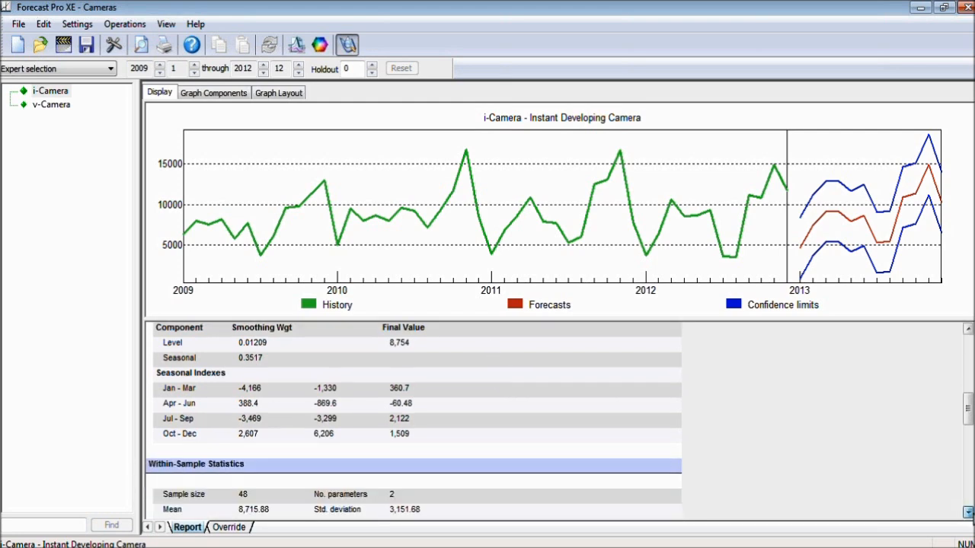
left_click(969, 513)
left_click(969, 513)
left_click(969, 513)
left_click(969, 514)
left_click(968, 514)
left_click(969, 513)
left_click(968, 514)
left_click(968, 513)
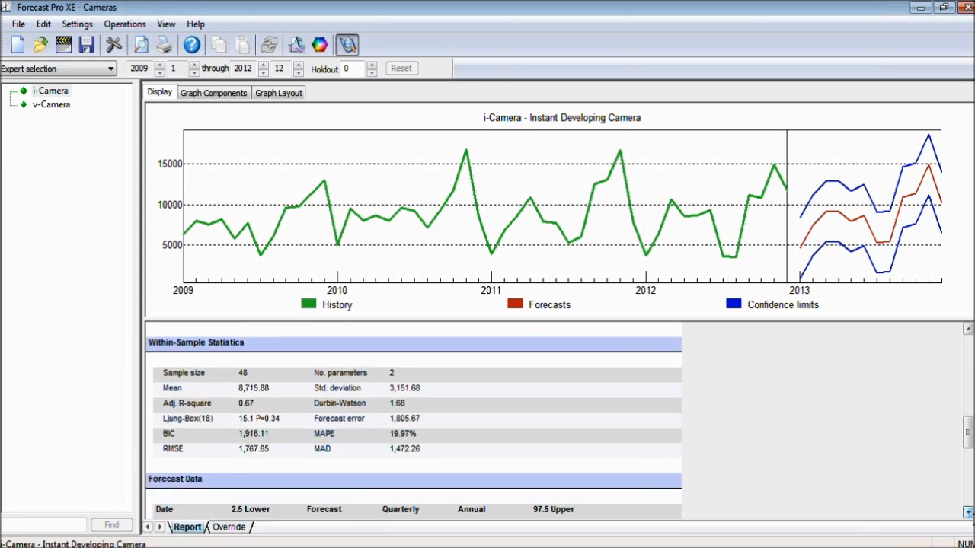
left_click(969, 513)
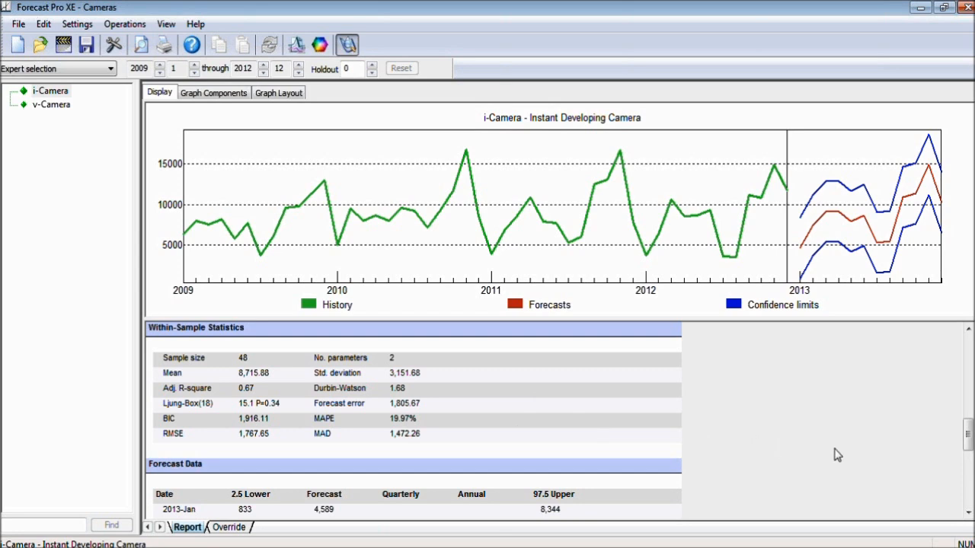
Read through the monthly Forecast Data and its summary rows, then return to the start of the i-Camera report
left_click(969, 514)
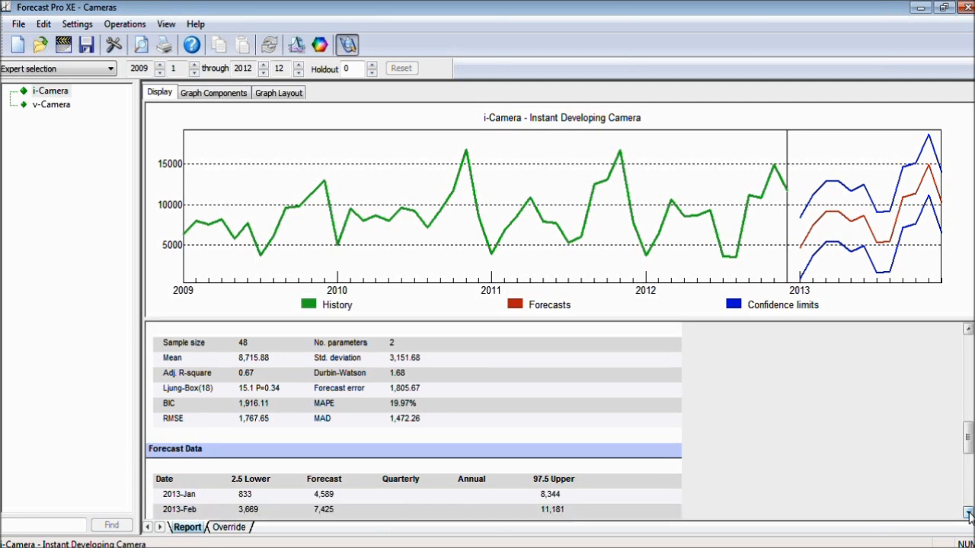
left_click(969, 514)
left_click(969, 514)
left_click(968, 514)
left_click(969, 514)
left_click(969, 514)
left_click(969, 514)
left_click(969, 514)
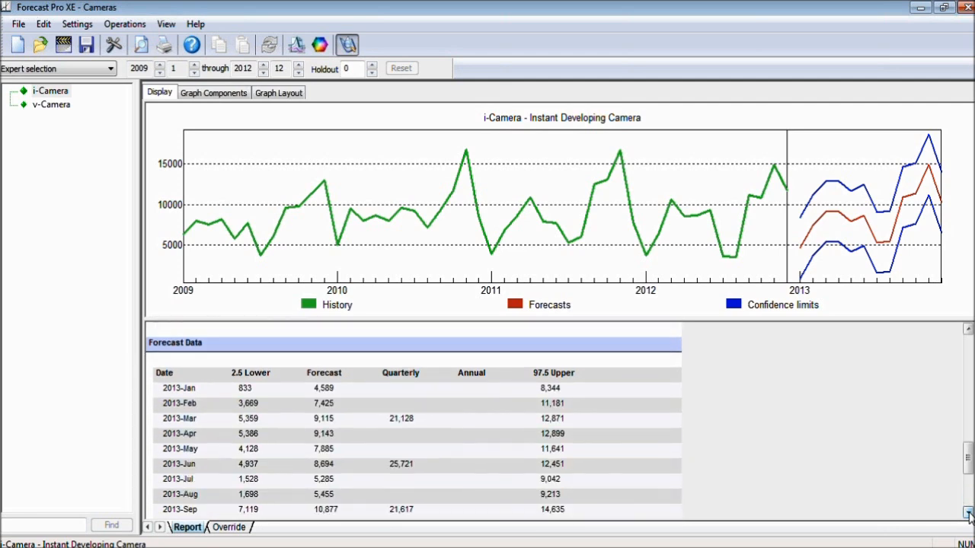
left_click(969, 514)
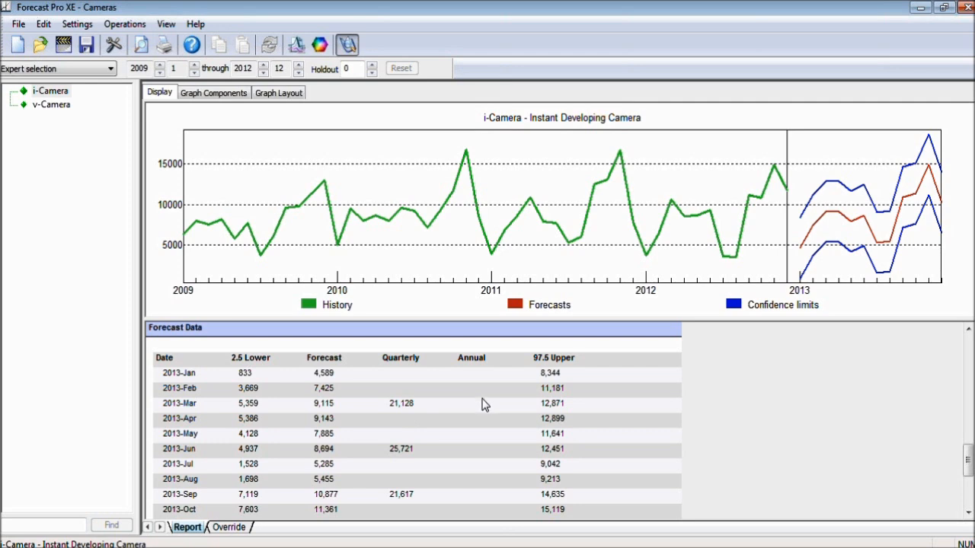
left_click(968, 512)
left_click(968, 512)
left_click(968, 512)
left_click(968, 513)
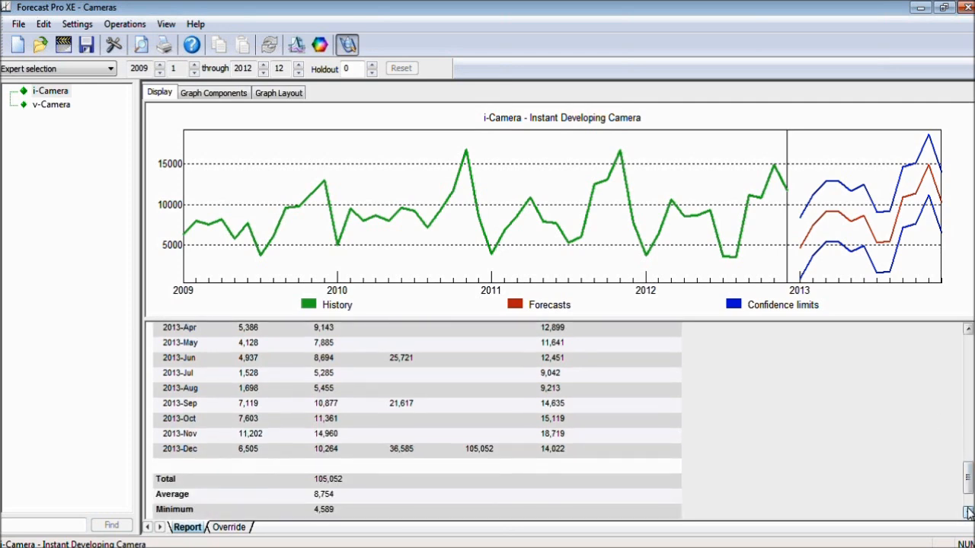
left_click(968, 512)
left_click(968, 513)
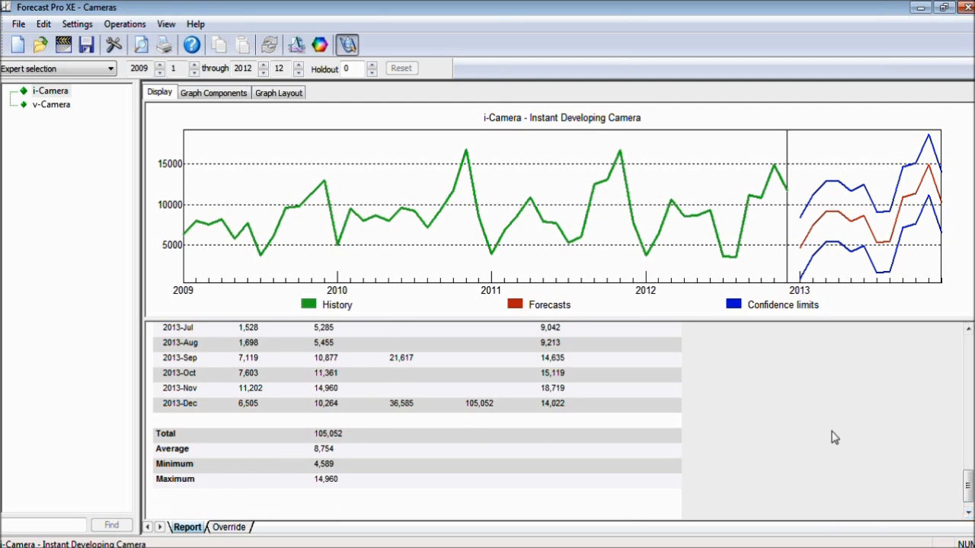
left_click_drag(968, 488, 966, 354)
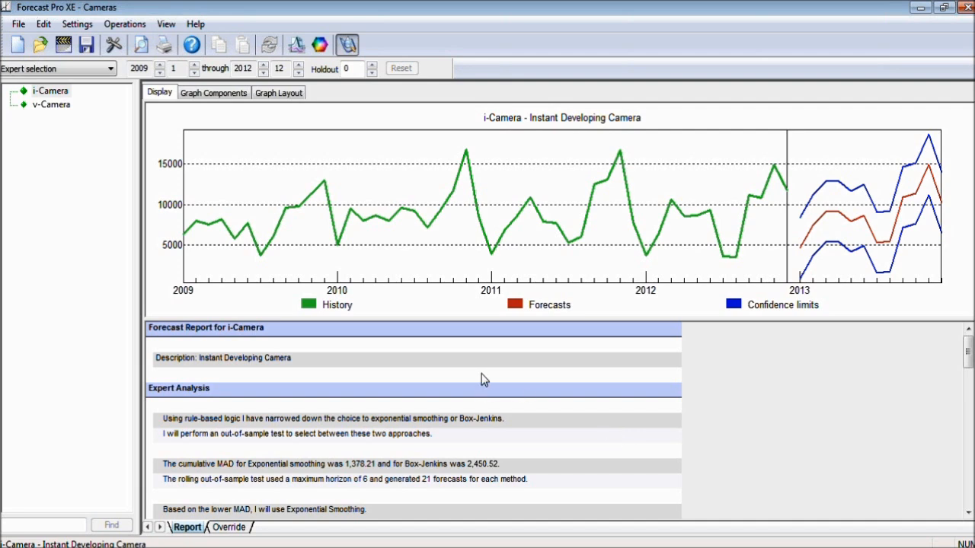
Try the Forecast Only report style and the Basic report style on the i-Camera report
left_click(162, 95)
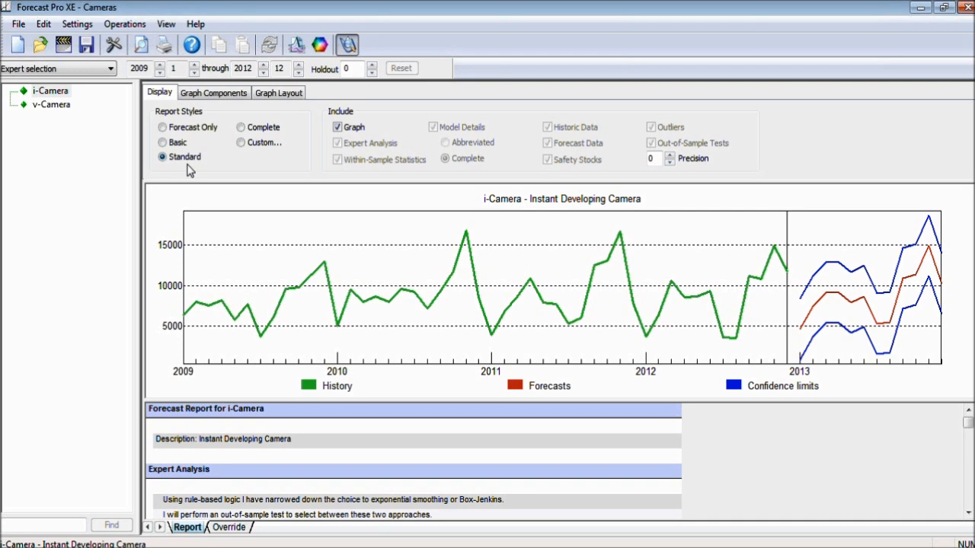
left_click(163, 130)
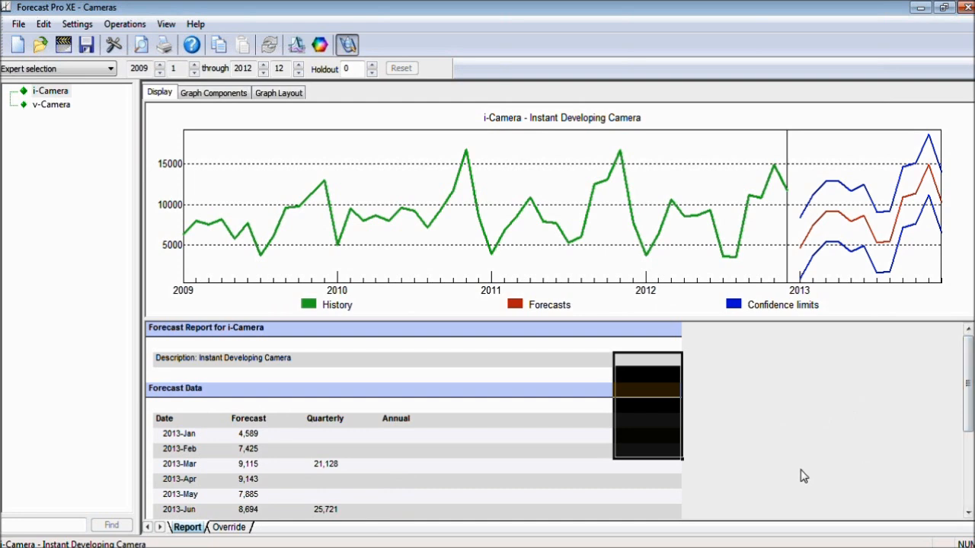
mouse_move(967, 391)
left_mouse_down()
mouse_move(967, 424)
mouse_move(967, 384)
left_mouse_up()
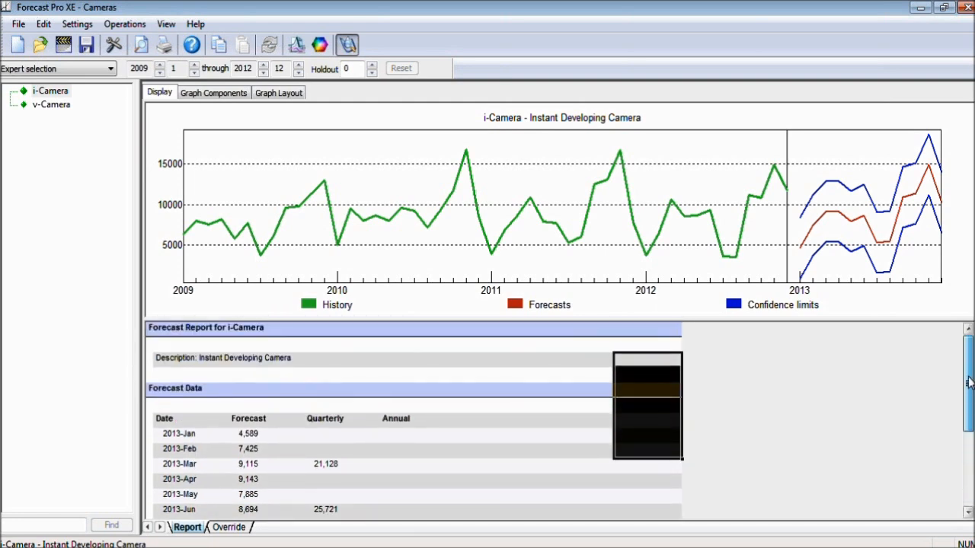
left_click(156, 95)
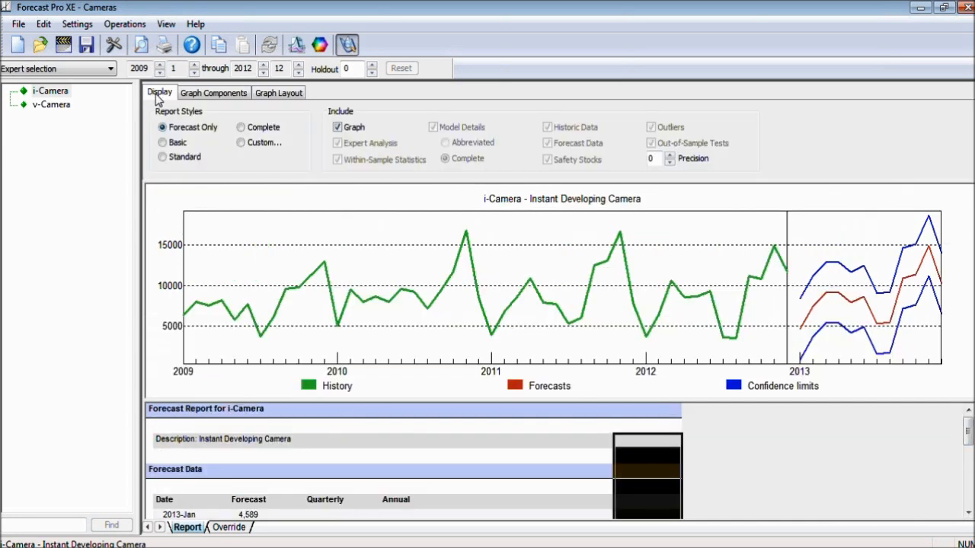
left_click(175, 145)
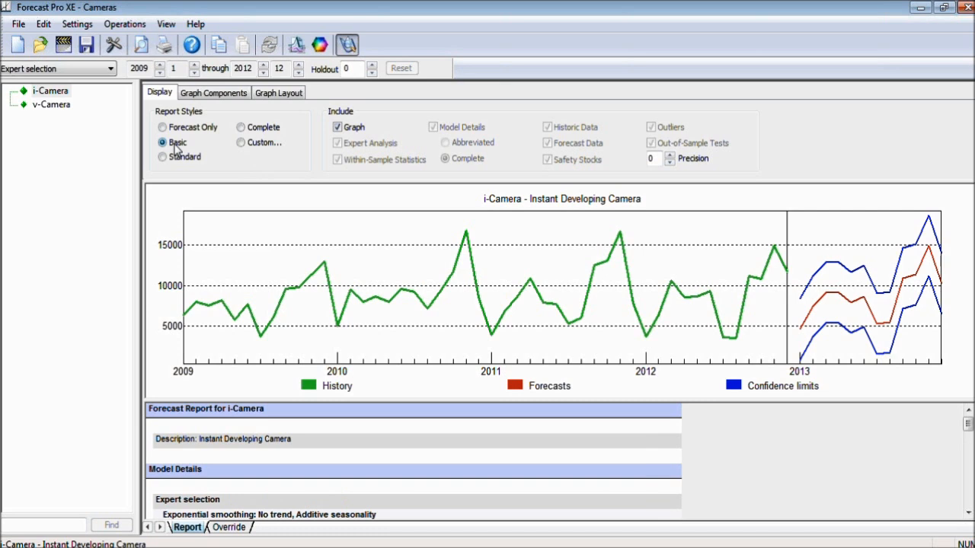
Switch the i-Camera report to the Complete style and examine its Expert Analysis, Model Details and Within-Sample Statistics
left_click(243, 128)
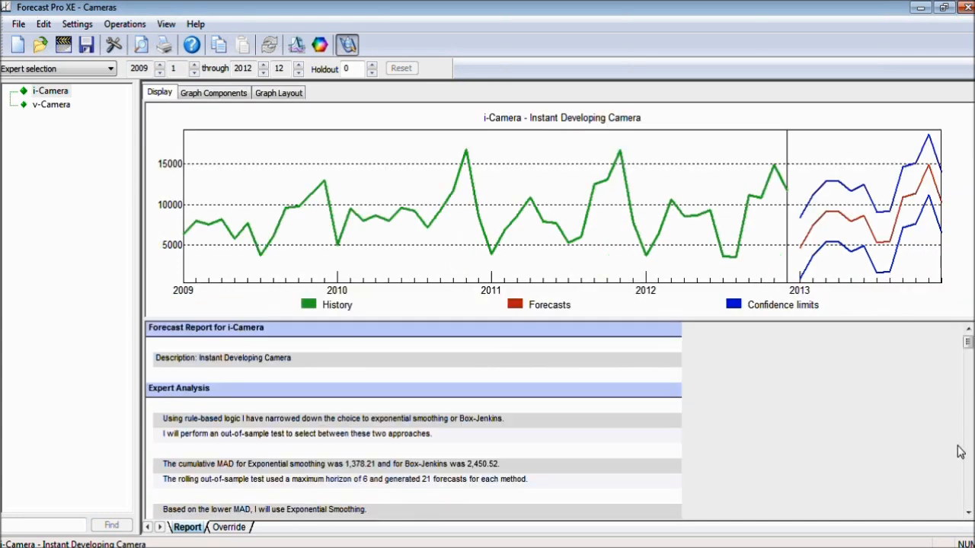
left_click(968, 513)
left_click(968, 513)
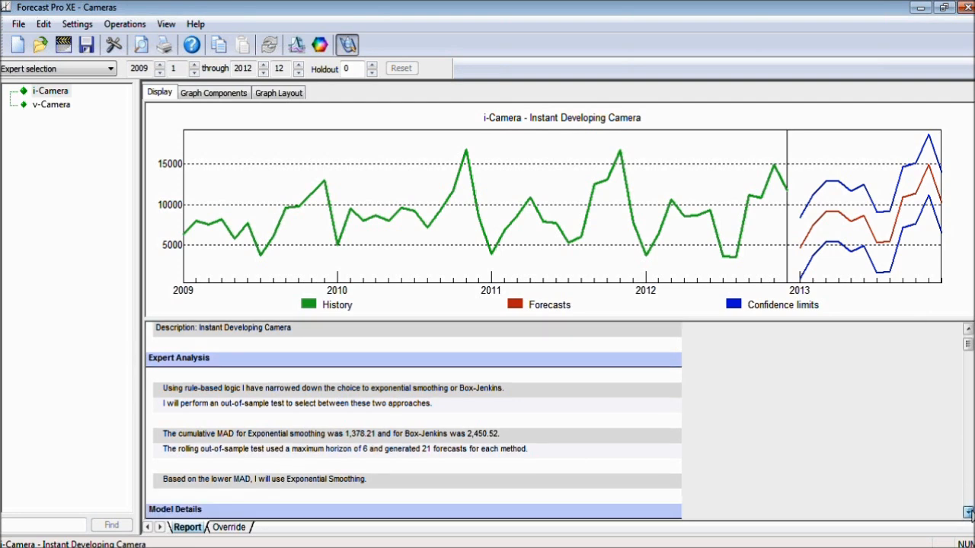
left_click(968, 513)
left_click(968, 513)
left_click(968, 513)
left_click(968, 514)
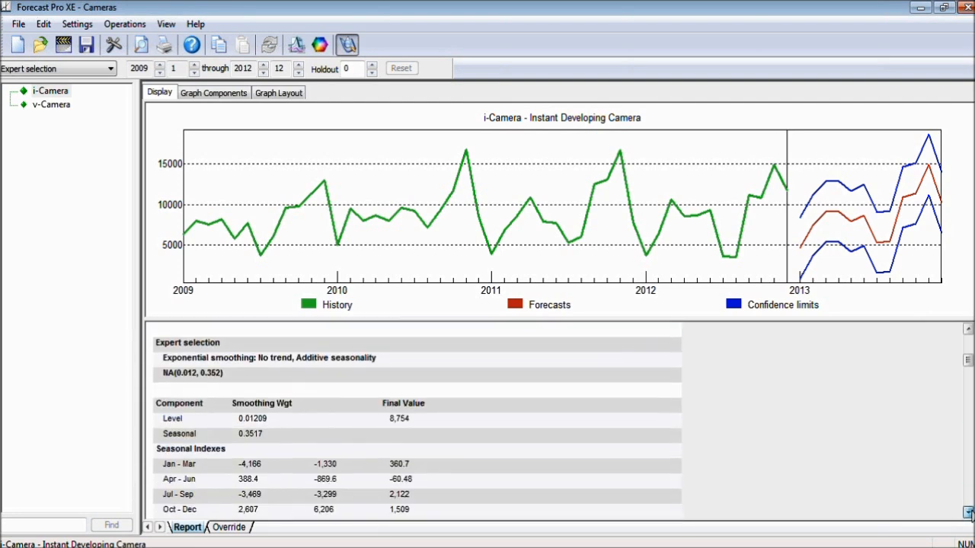
left_click(968, 513)
left_click(968, 514)
left_click(968, 514)
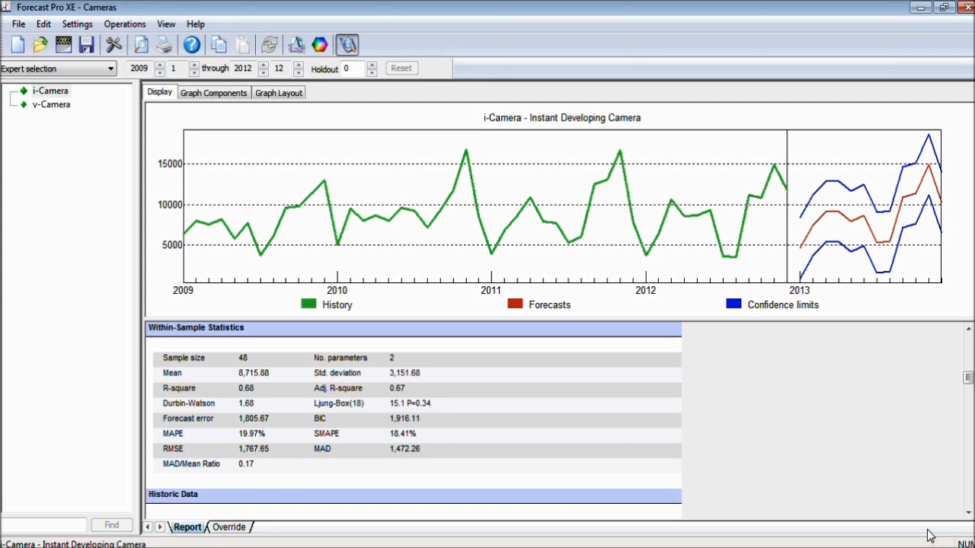
Read through the Historic Data, Forecast Data and Safety Stock sections of the complete i-Camera report
left_click(969, 515)
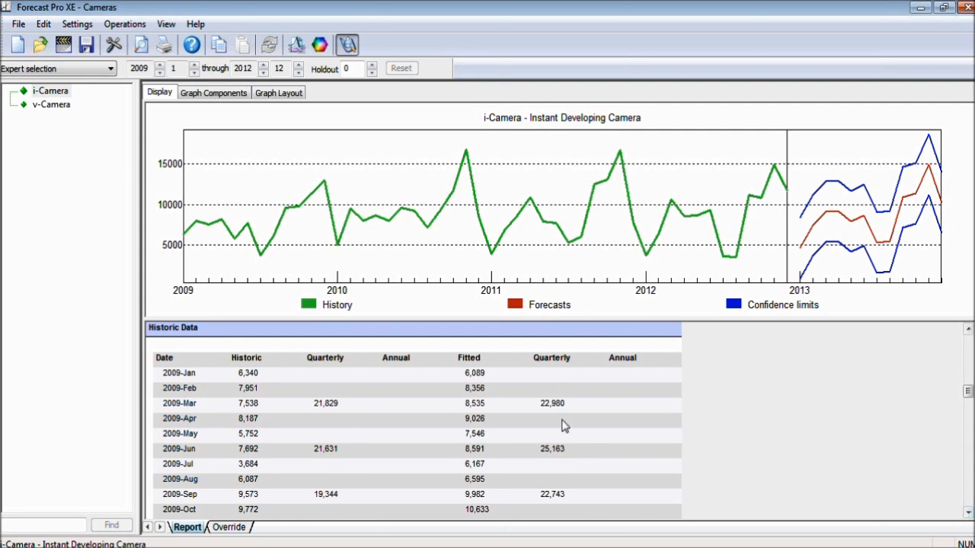
left_click(969, 515)
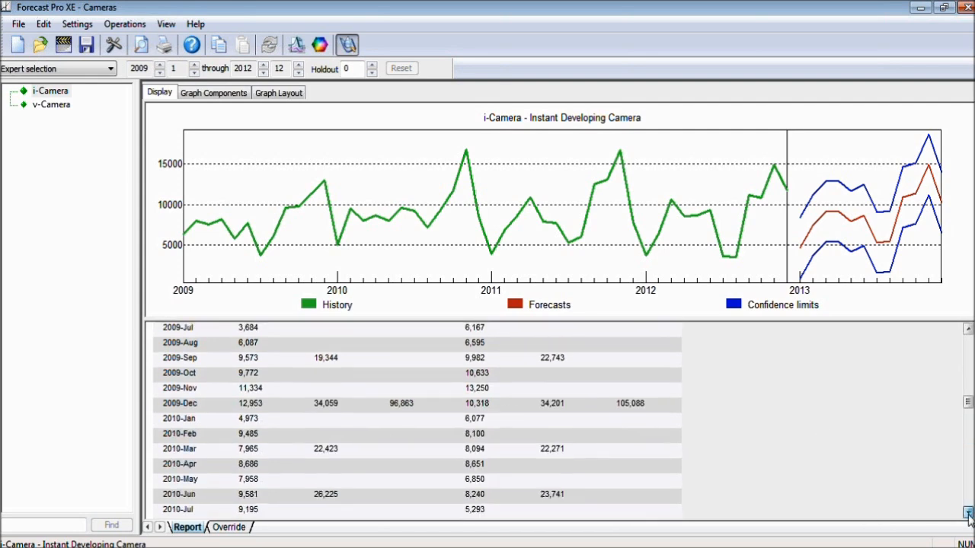
left_click(969, 515)
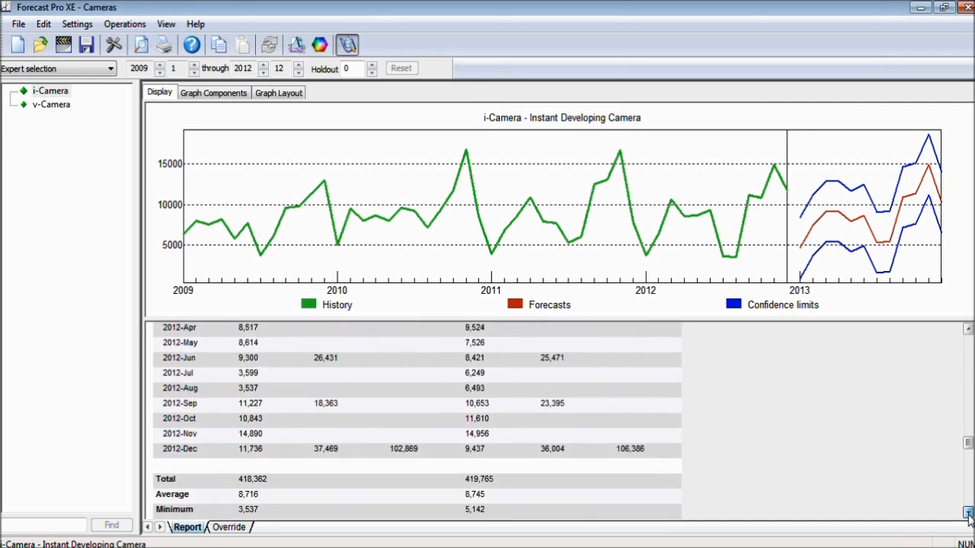
left_click(968, 515)
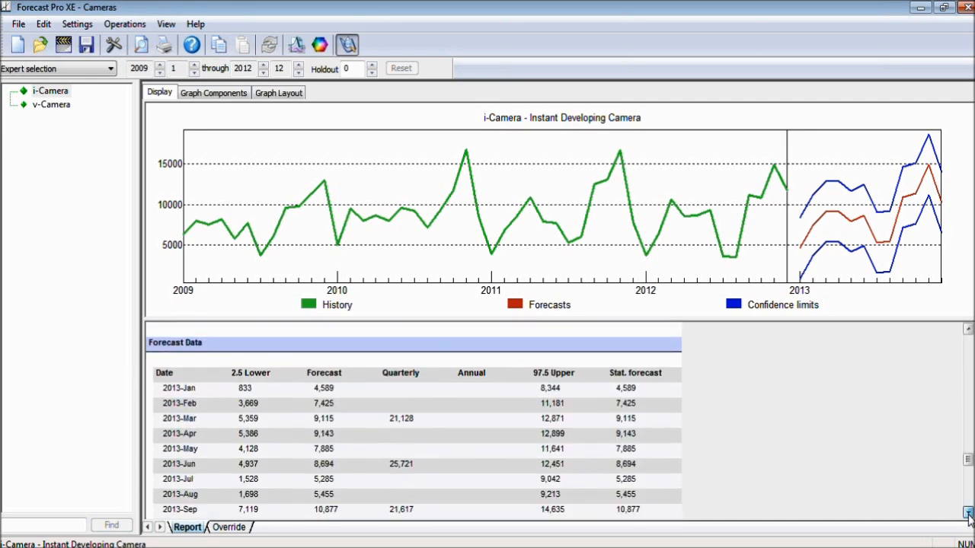
left_click(968, 515)
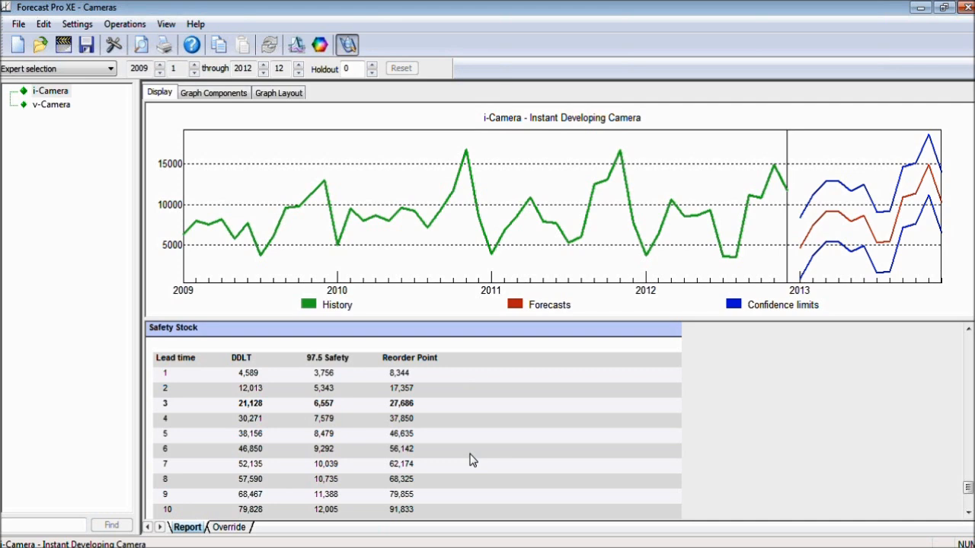
Try the Custom report style and look through its Within-Sample, Historic Data and Forecast Data options
left_click(163, 93)
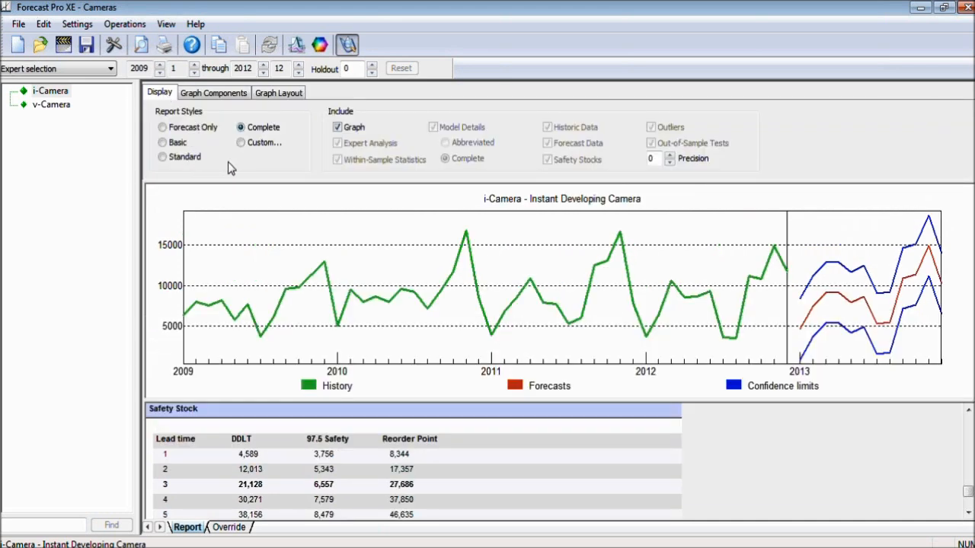
left_click(243, 144)
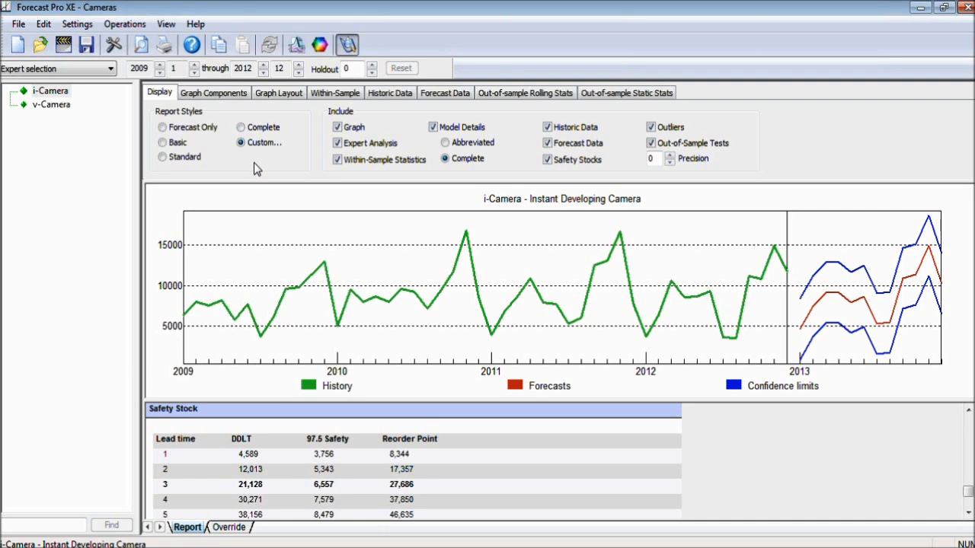
left_click(343, 97)
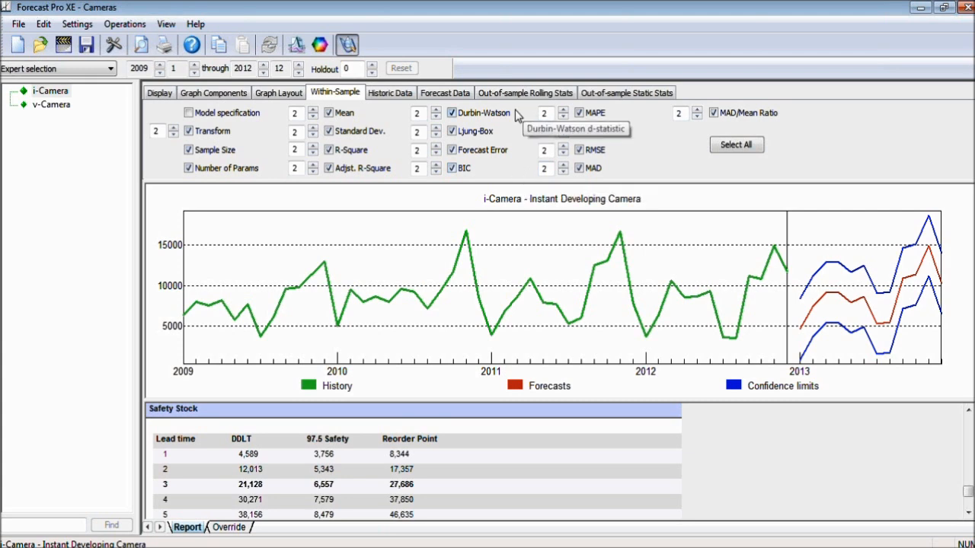
left_click(398, 95)
left_click(442, 94)
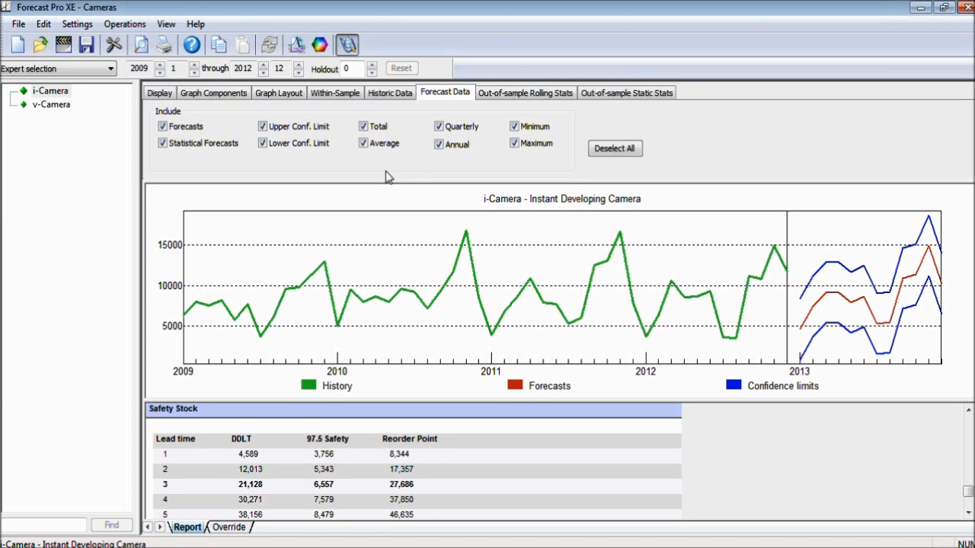
Set the i-Camera report to the Standard style and include fitted values in its graph
left_click(165, 95)
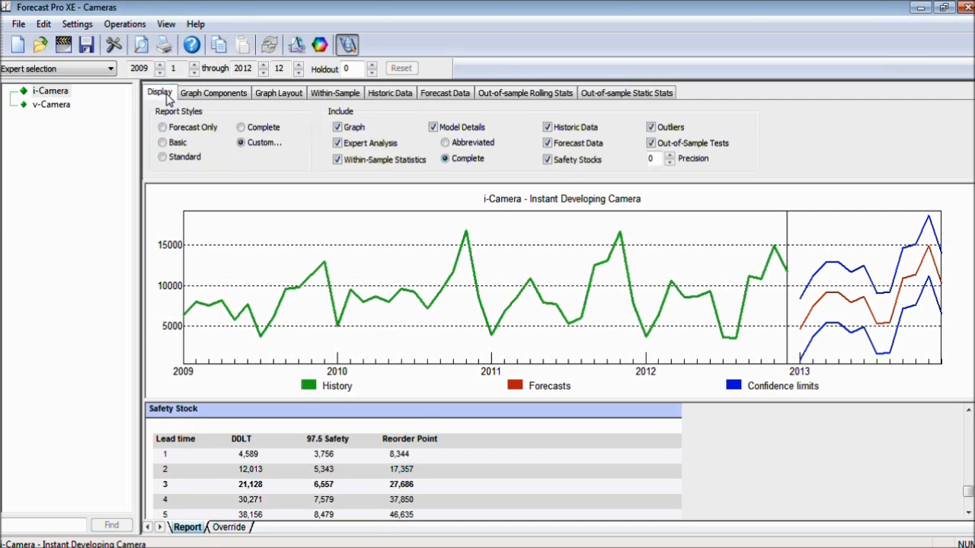
left_click(185, 160)
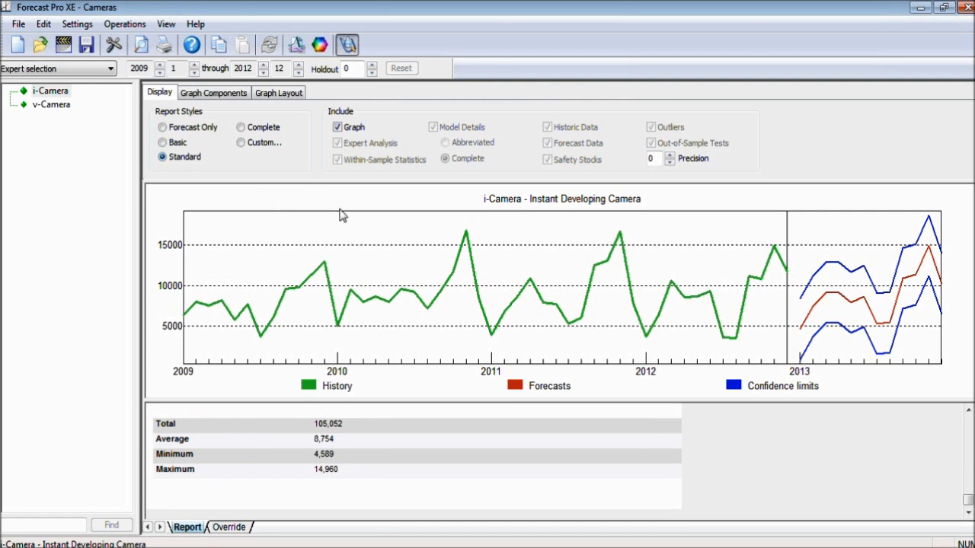
left_click(229, 94)
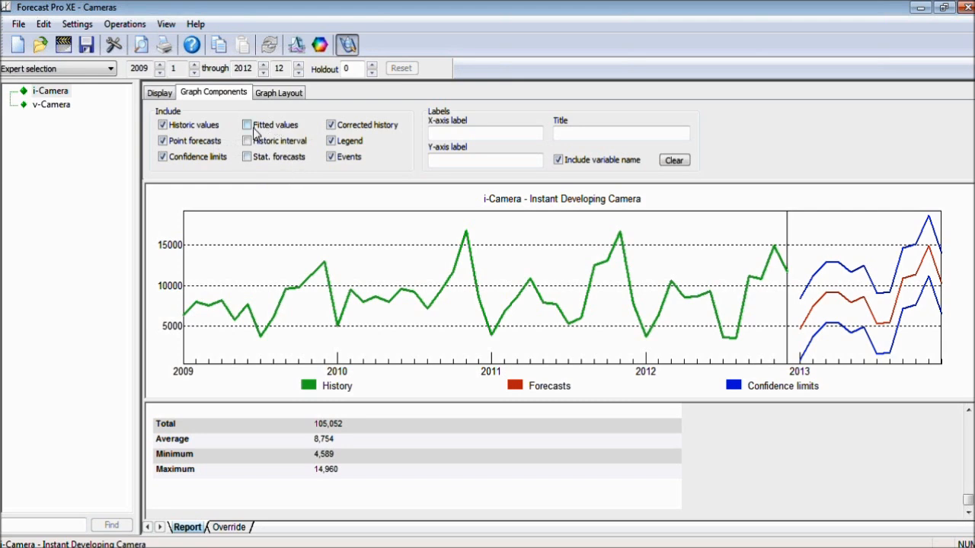
left_click(248, 126)
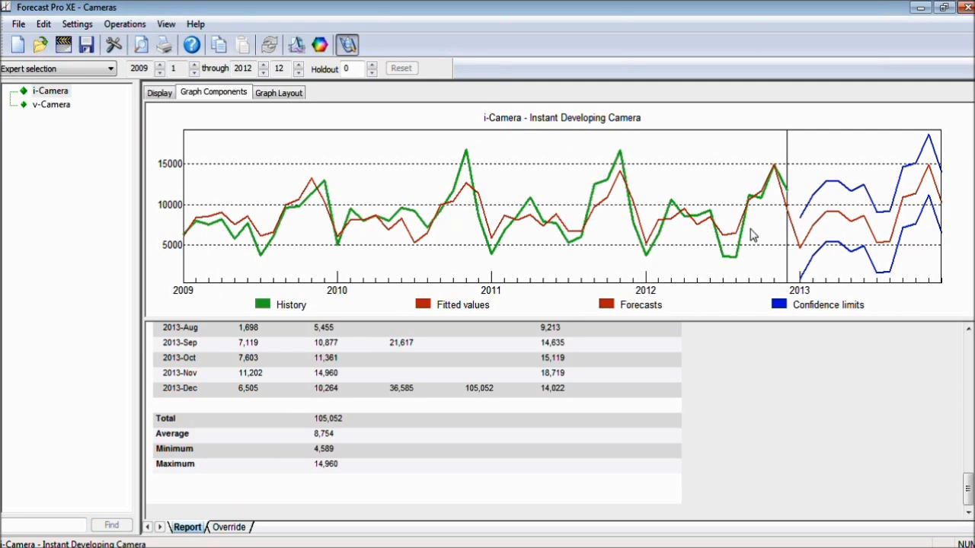
Try the 3-D line and 3-D column styles on the i-Camera graph and return it to the Line style
left_click(202, 96)
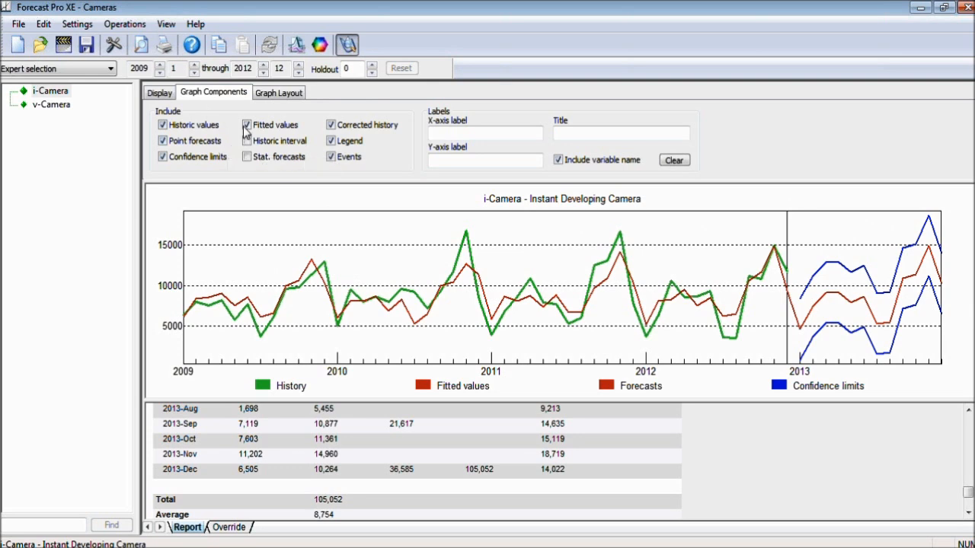
left_click(270, 96)
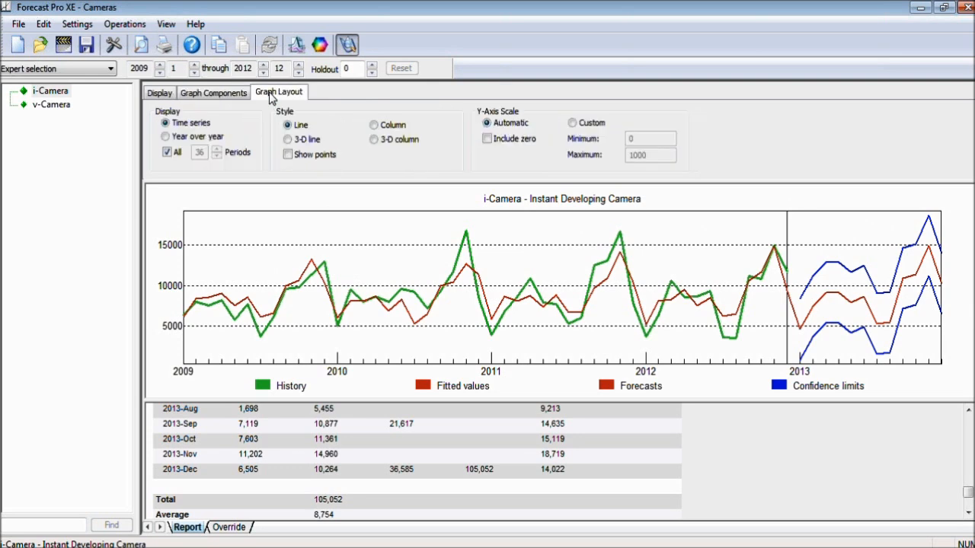
left_click(288, 140)
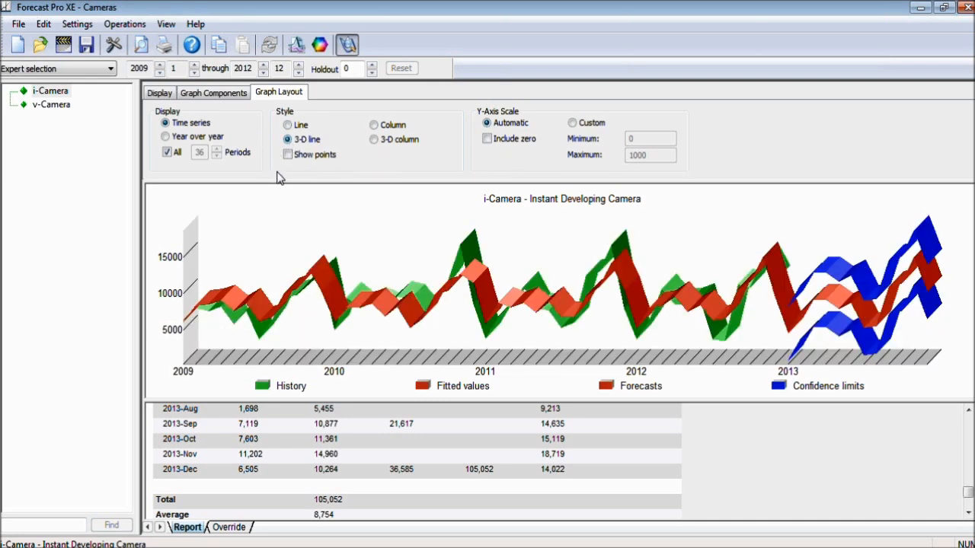
left_click(374, 140)
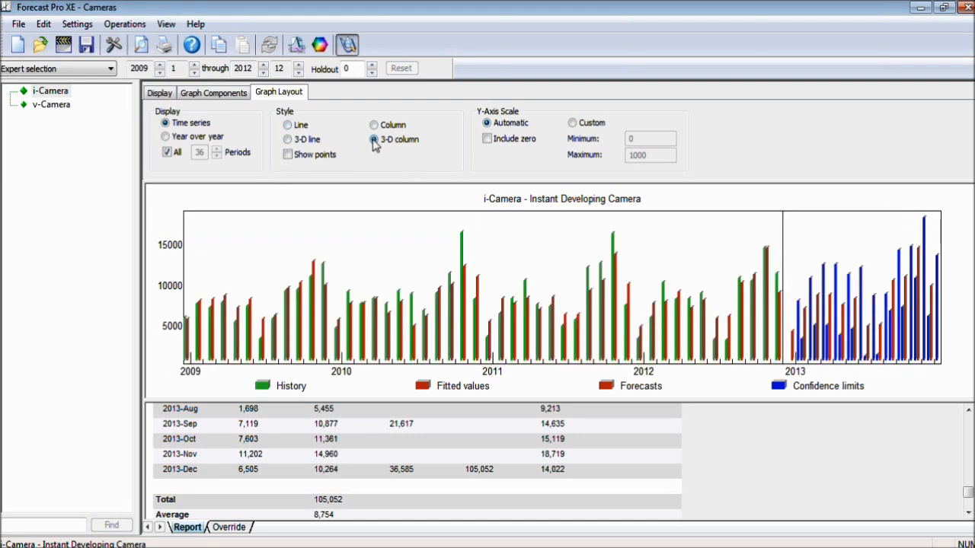
left_click(288, 126)
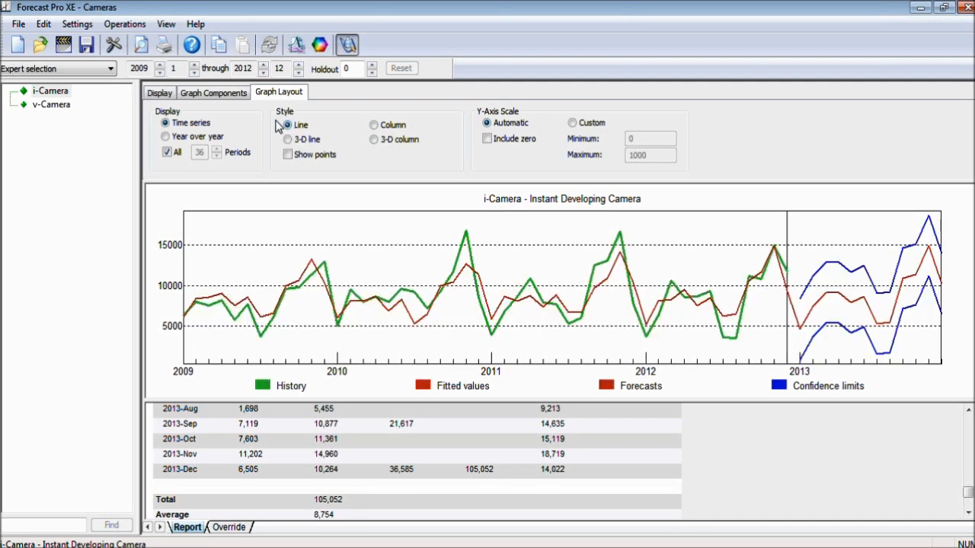
Title the i-Camera graph "ABC Camera Company"
left_click(228, 94)
left_click(331, 125)
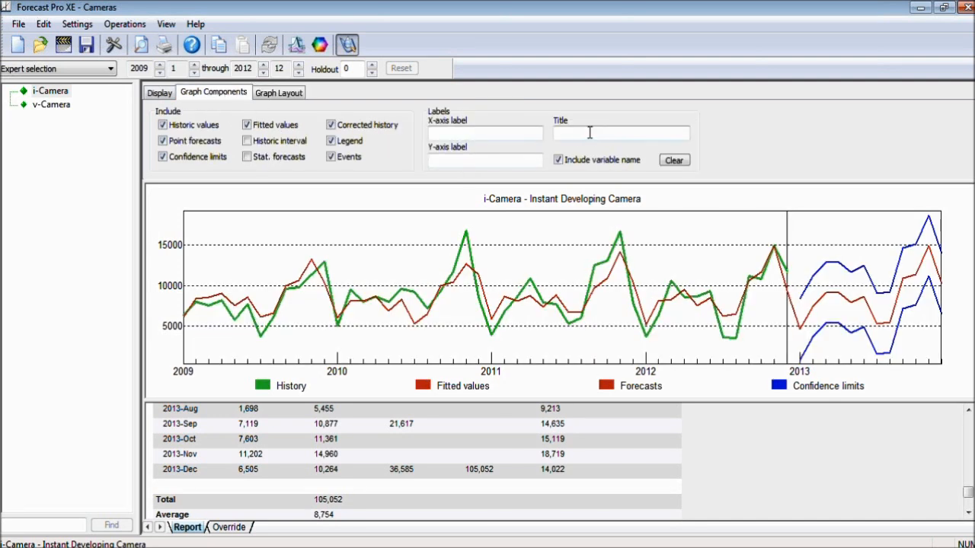
left_click(584, 134)
type("ABC C")
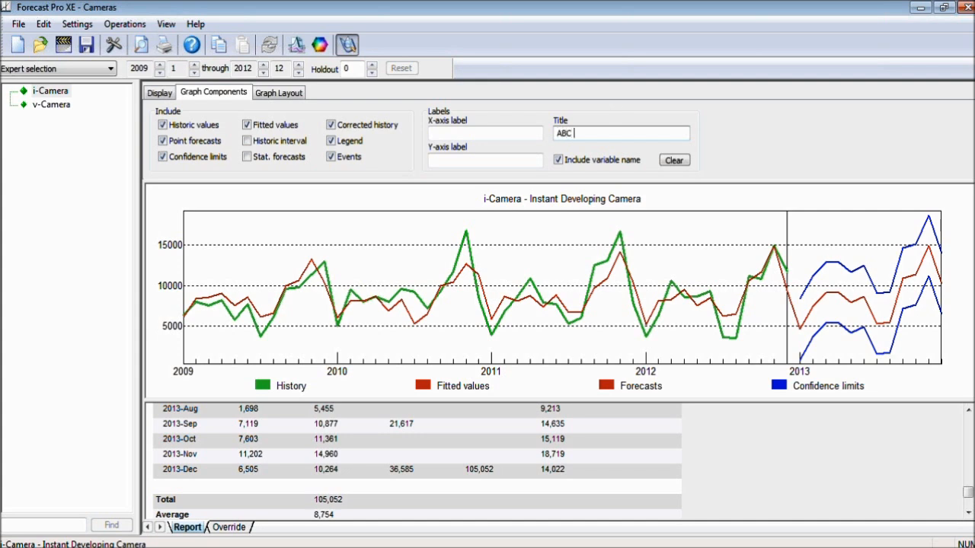
type("amera Company")
left_click(486, 158)
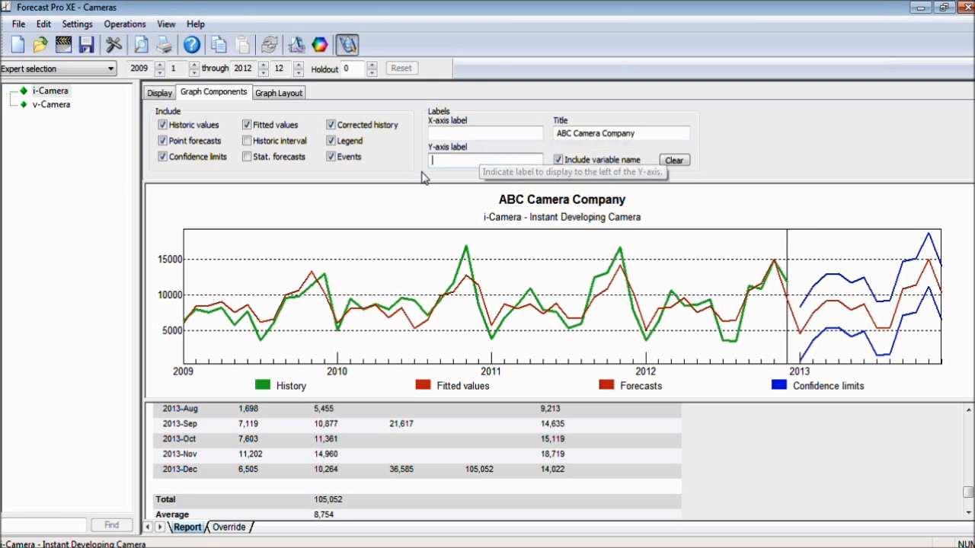
Try the year-over-year display of the i-Camera graph with the Column style and return to the time series display
left_click(270, 94)
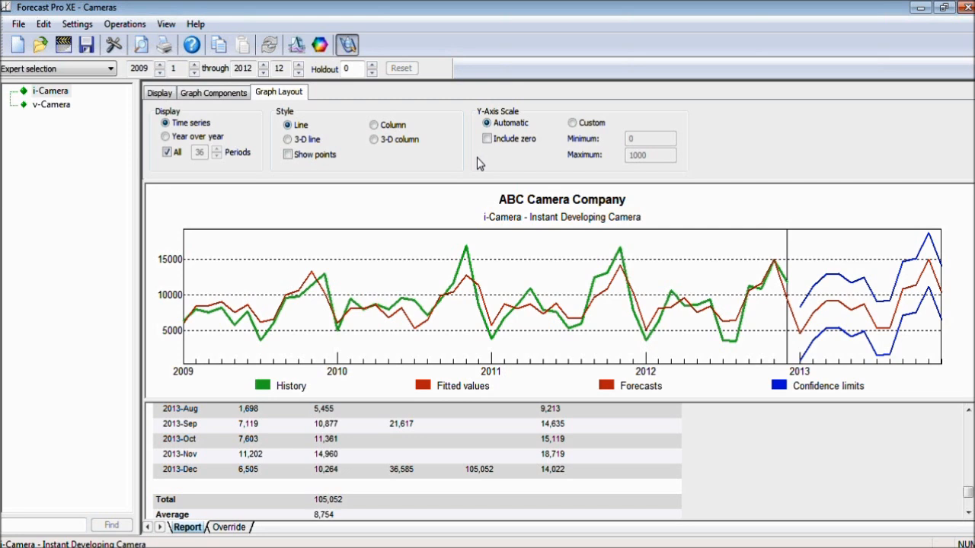
left_click(166, 138)
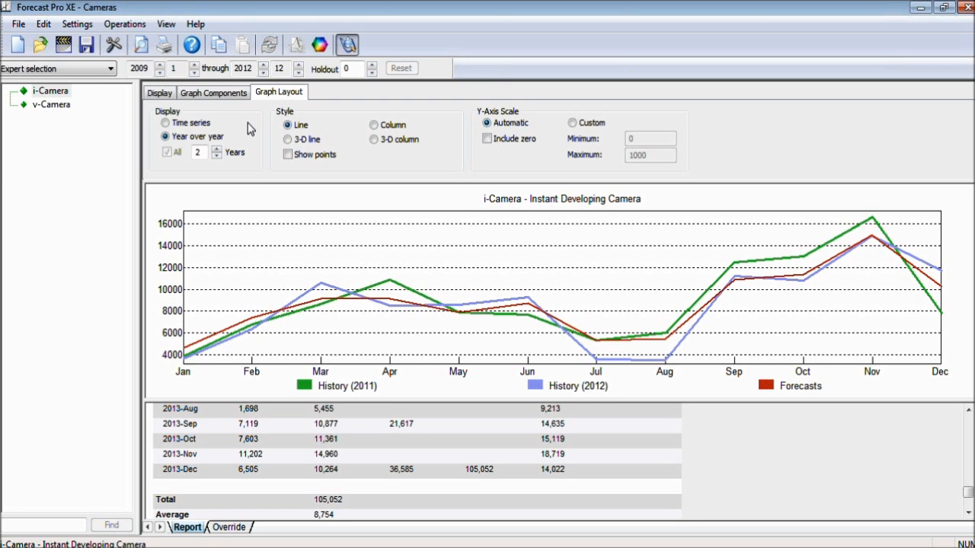
left_click(376, 126)
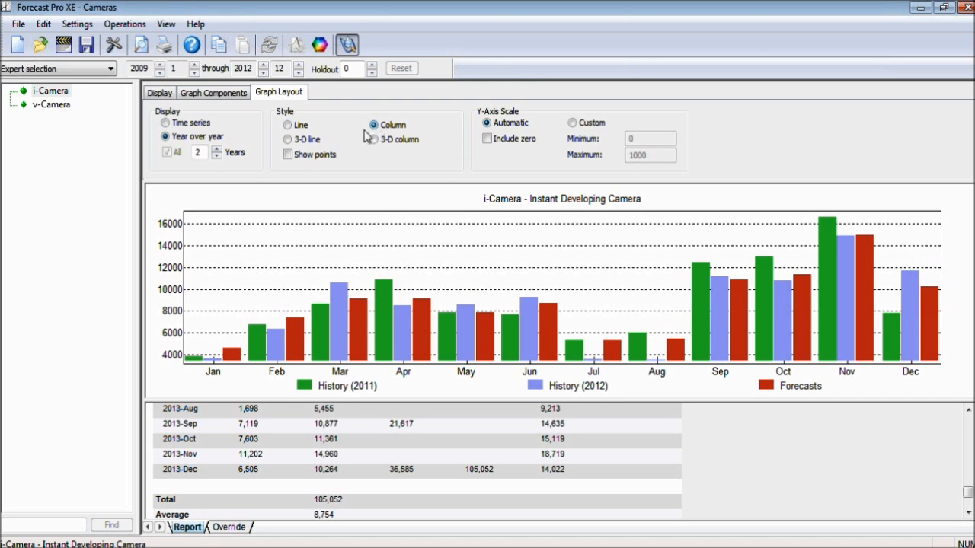
left_click(173, 124)
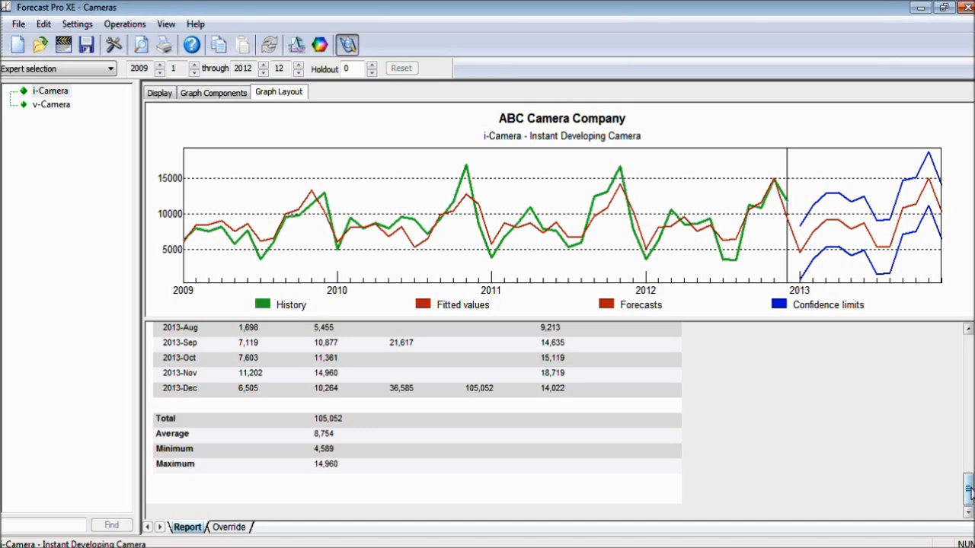
Return to the start of the i-Camera report and remove the fitted values from its graph
left_click_drag(967, 487, 967, 349)
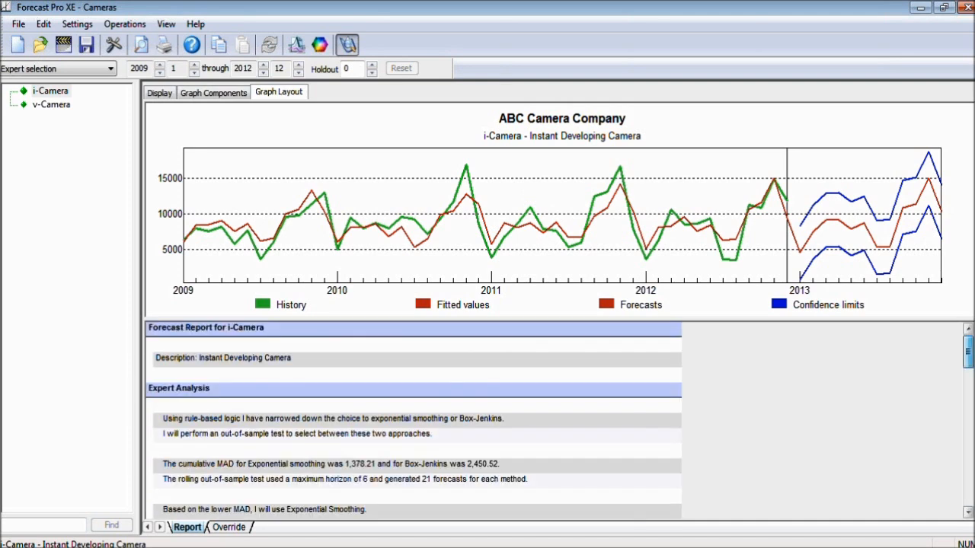
right_click(516, 183)
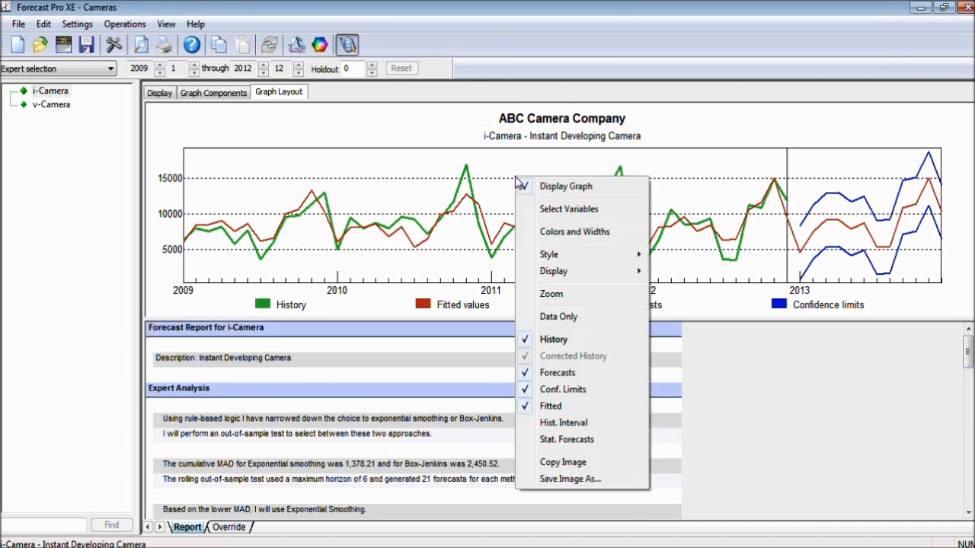
left_click(566, 408)
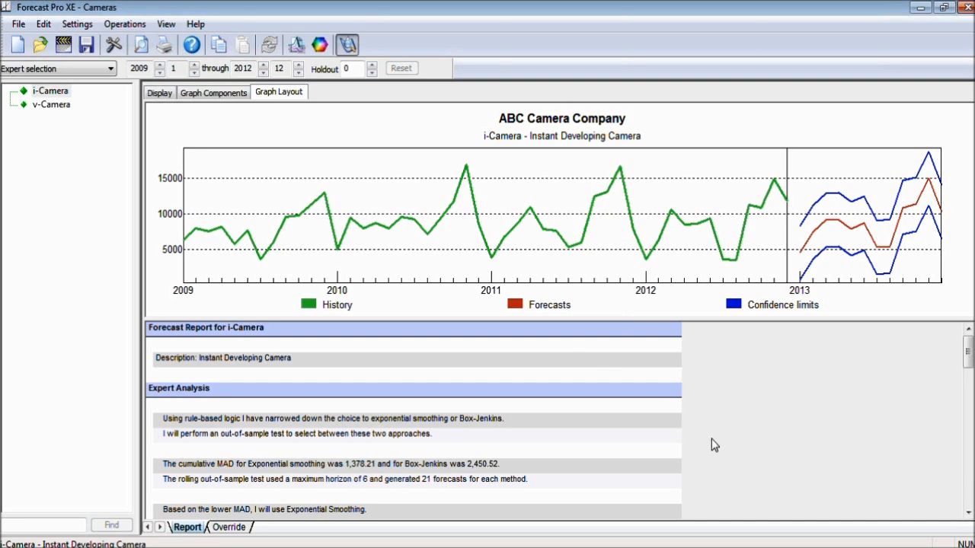
Open the override view for i-Camera and display the history rows above its forecast table
left_click(229, 527)
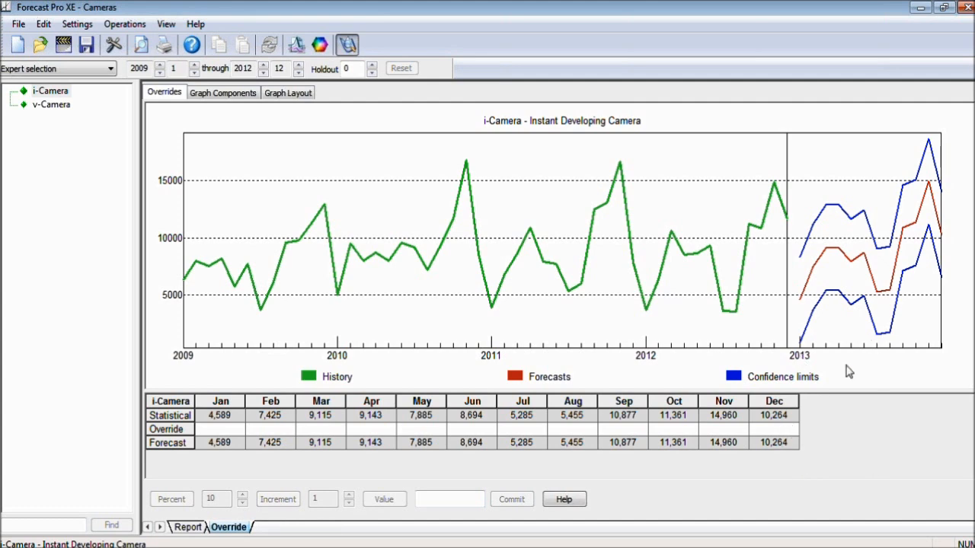
left_click(169, 92)
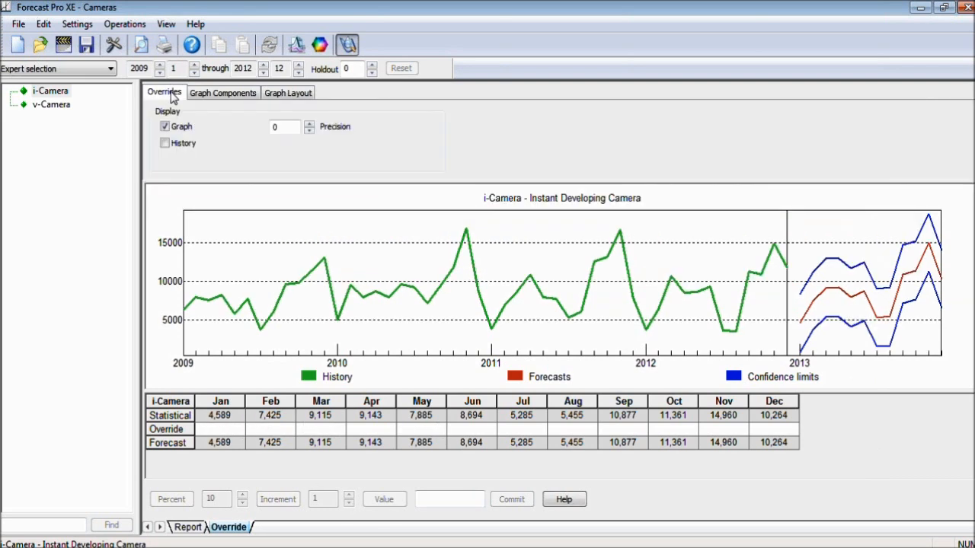
left_click(164, 143)
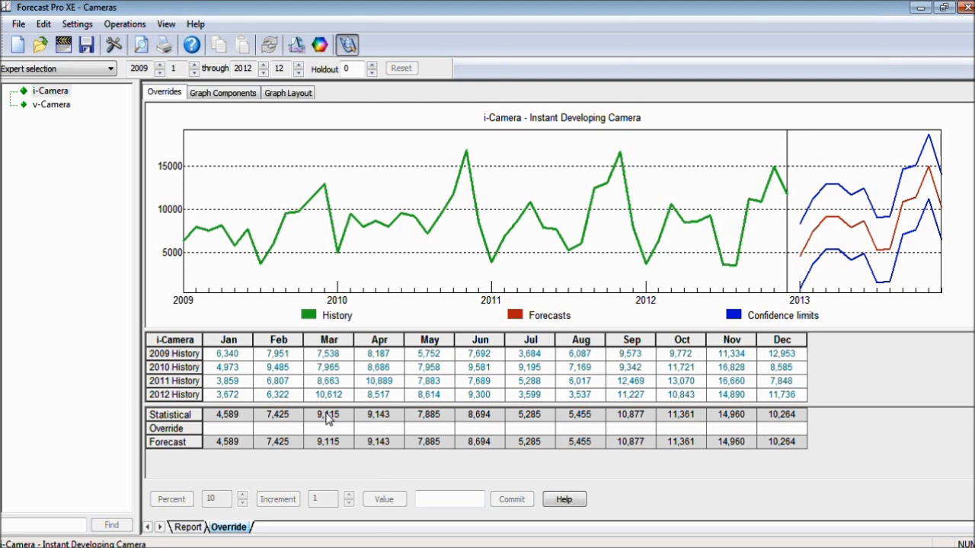
Raise the March and April 2013 forecasts of i-Camera by 15 percent as overrides and commit them
left_click_drag(328, 419, 369, 421)
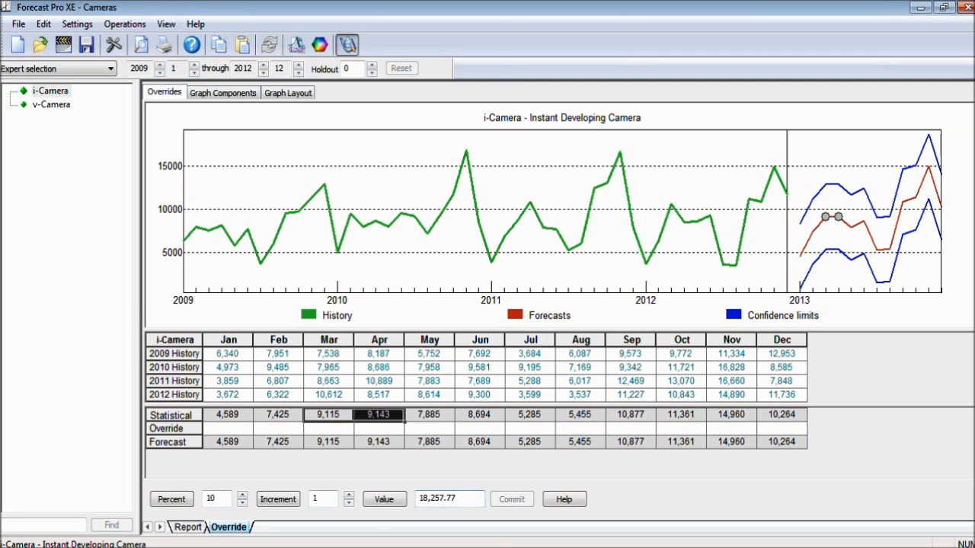
left_click(242, 496)
left_click(243, 496)
left_click(244, 497)
left_click(243, 497)
left_click(243, 496)
left_click(170, 499)
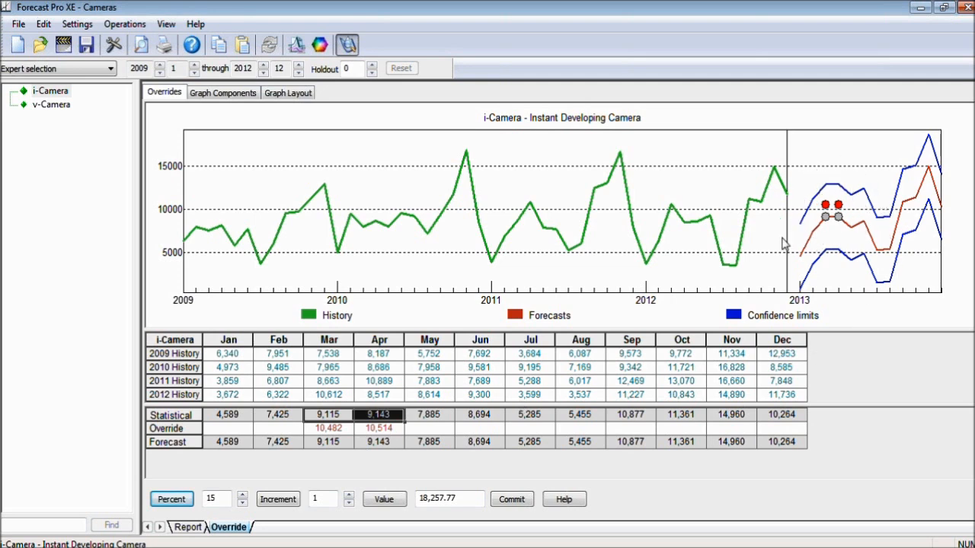
left_click(504, 502)
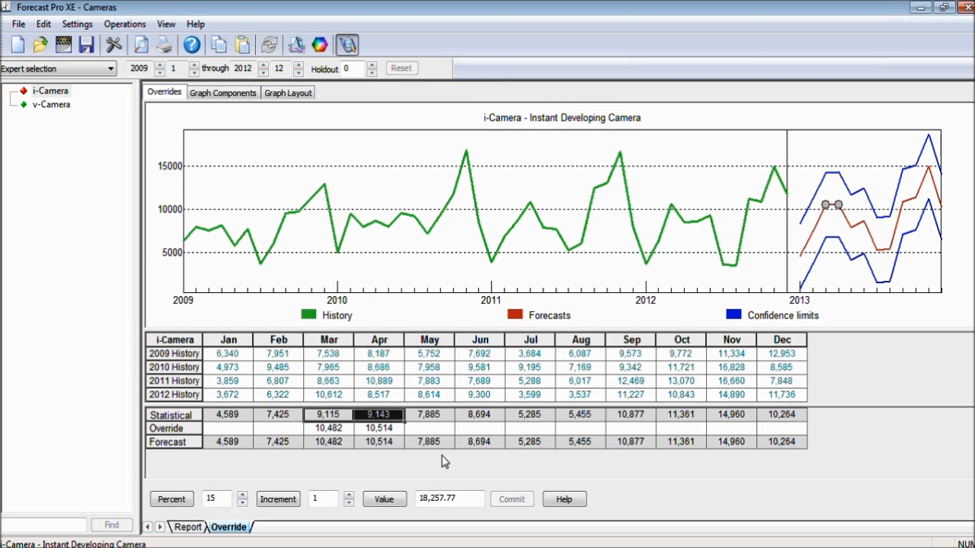
Return to the i-Camera report, display the numeric output view and include the upper confidence limits in its table
left_click(196, 529)
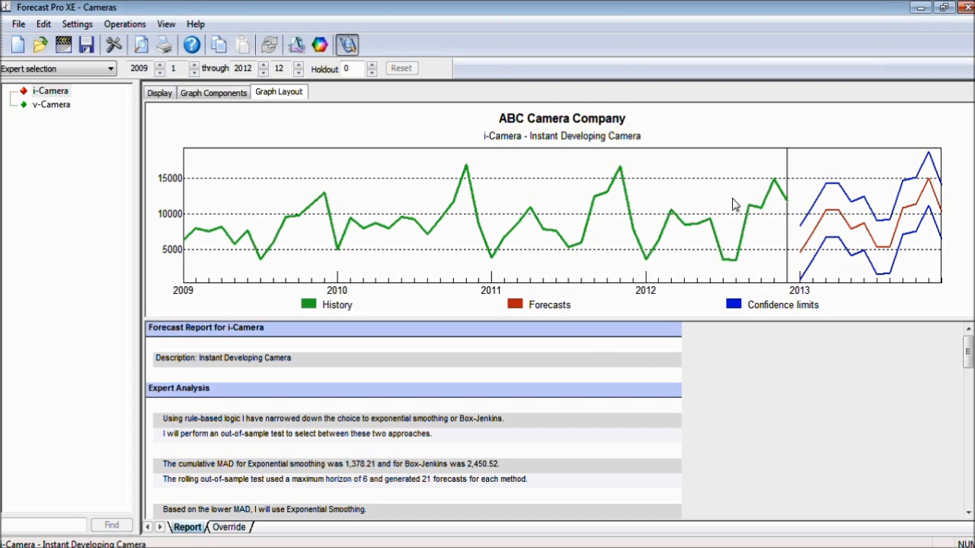
mouse_move(969, 352)
left_mouse_down()
mouse_move(968, 478)
mouse_move(968, 352)
left_mouse_up()
right_click(192, 532)
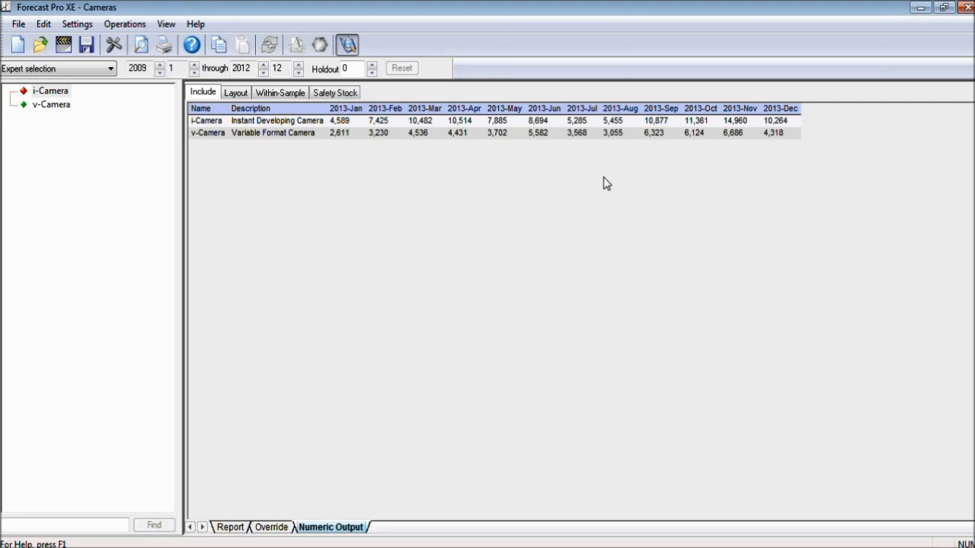
left_click(205, 93)
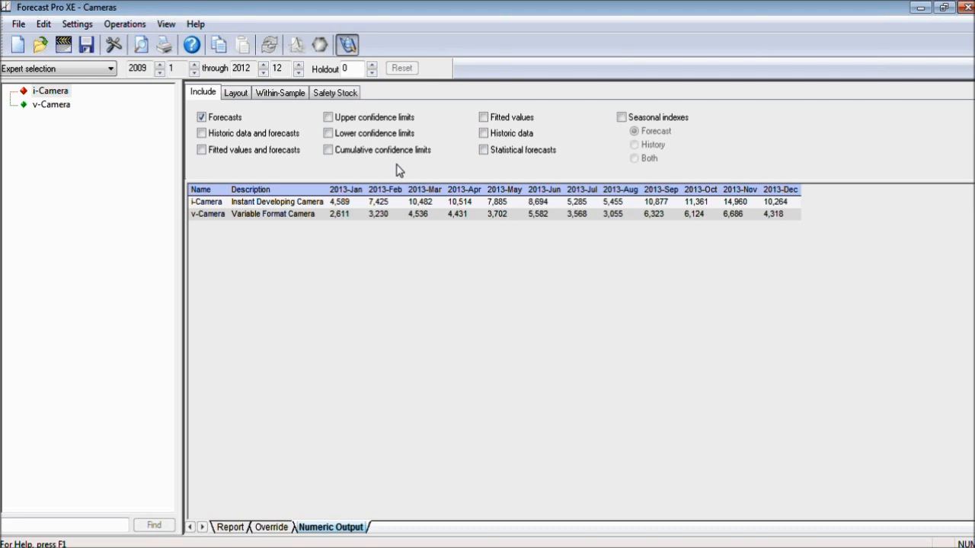
left_click(329, 118)
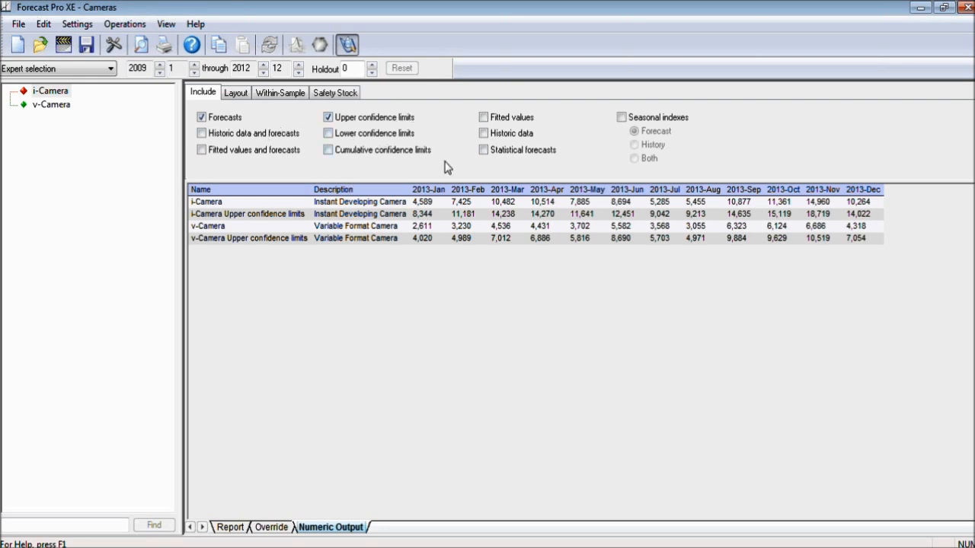
Try the vertical and transactions layouts for the numeric output and restore the horizontal layout
left_click(245, 91)
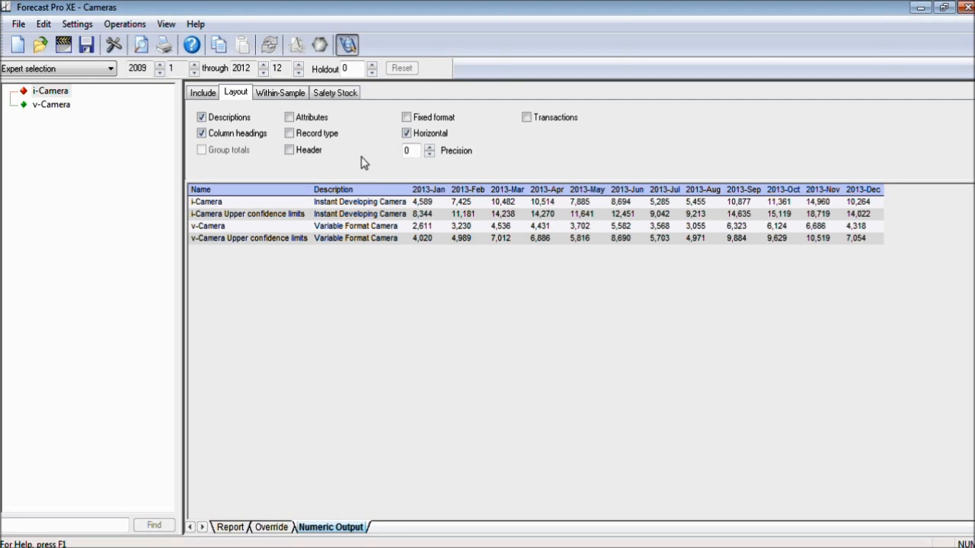
left_click(406, 133)
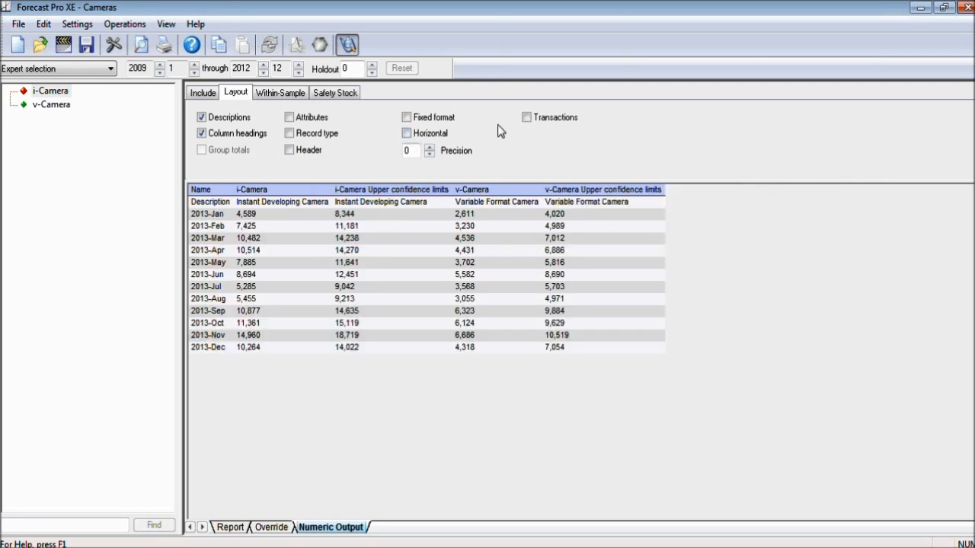
left_click(526, 118)
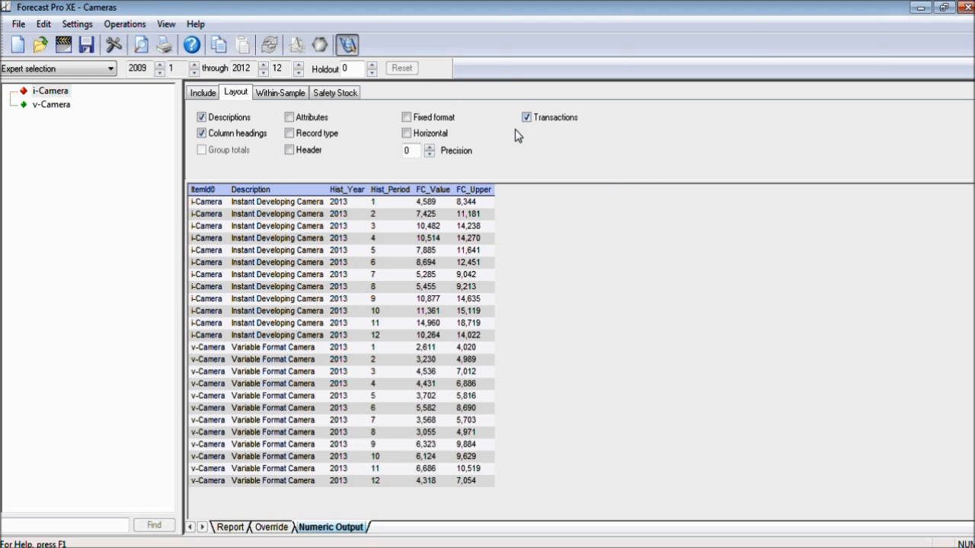
left_click(407, 135)
left_click(526, 118)
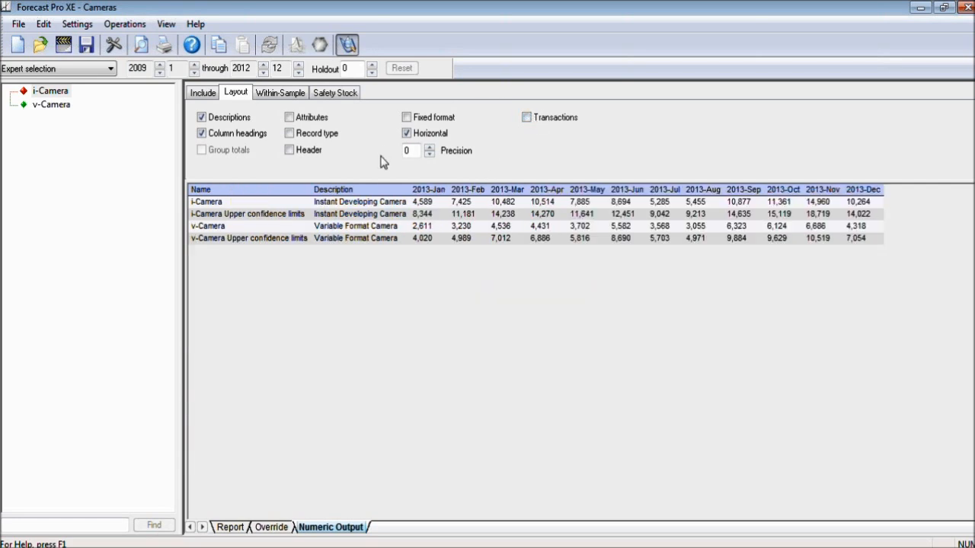
Review the within-sample statistics and safety stock options offered for the numeric output
left_click(289, 99)
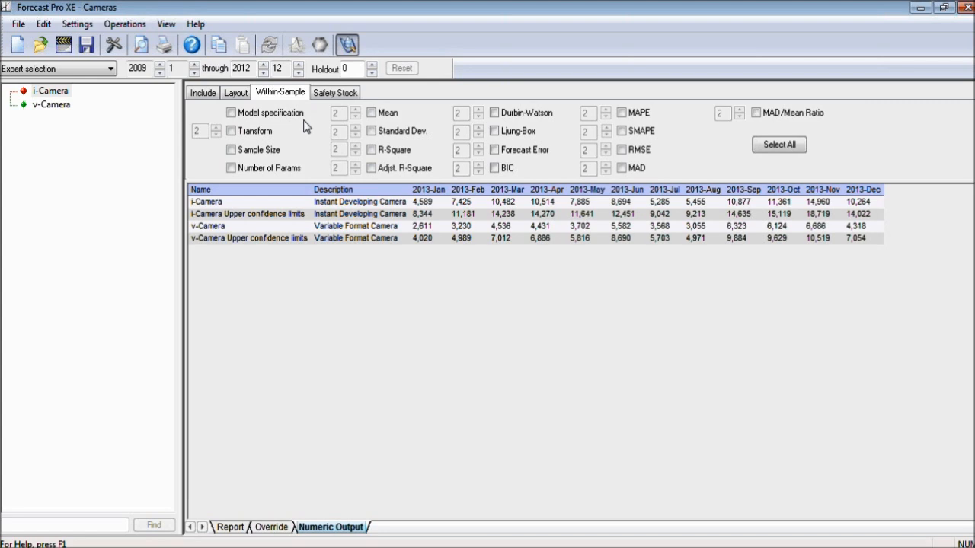
left_click(337, 96)
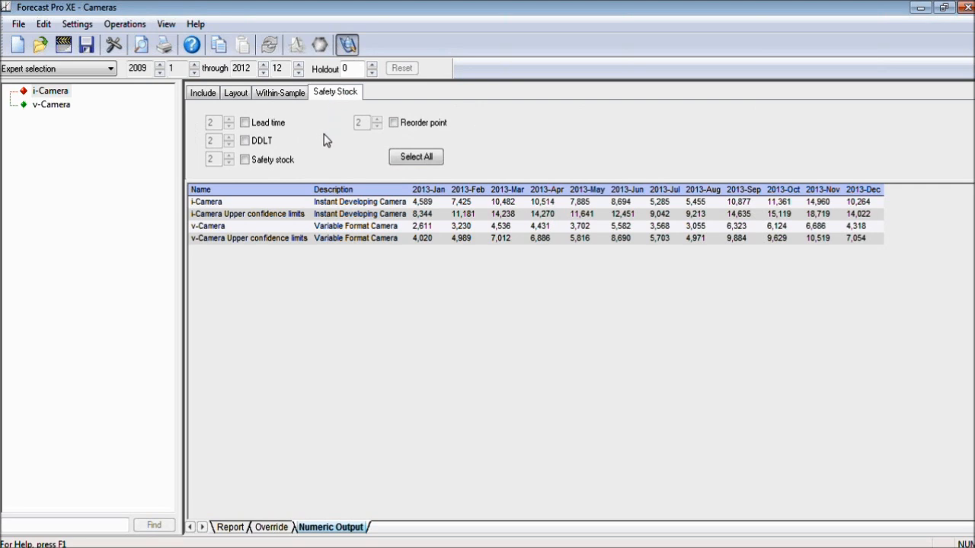
left_click(331, 283)
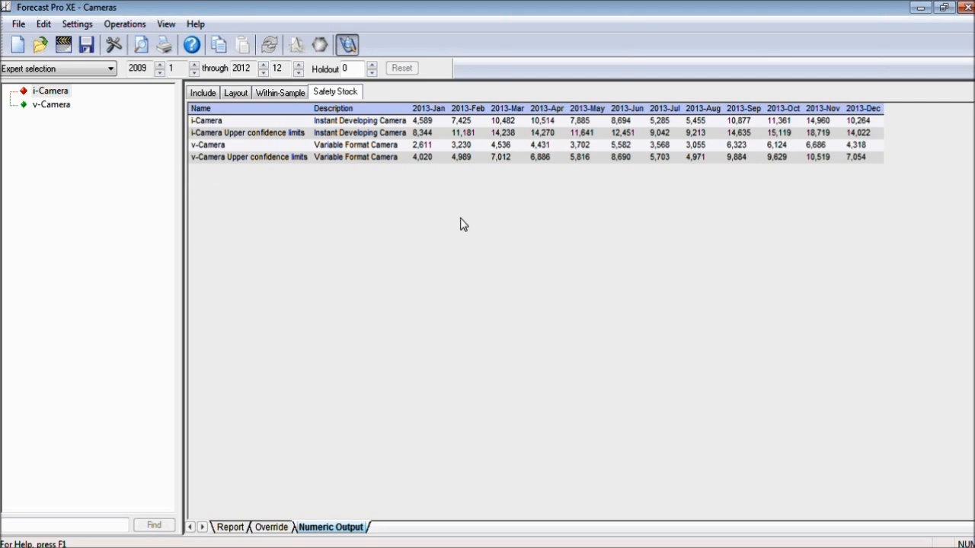
Save the forecast output as an Excel file named !Cameras.Xls in the Output folder
left_click(87, 49)
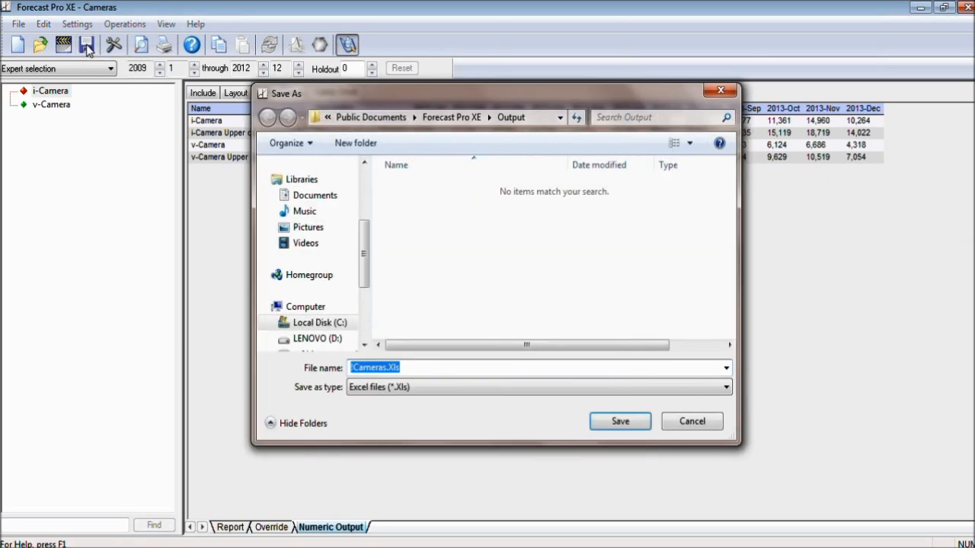
left_click(633, 424)
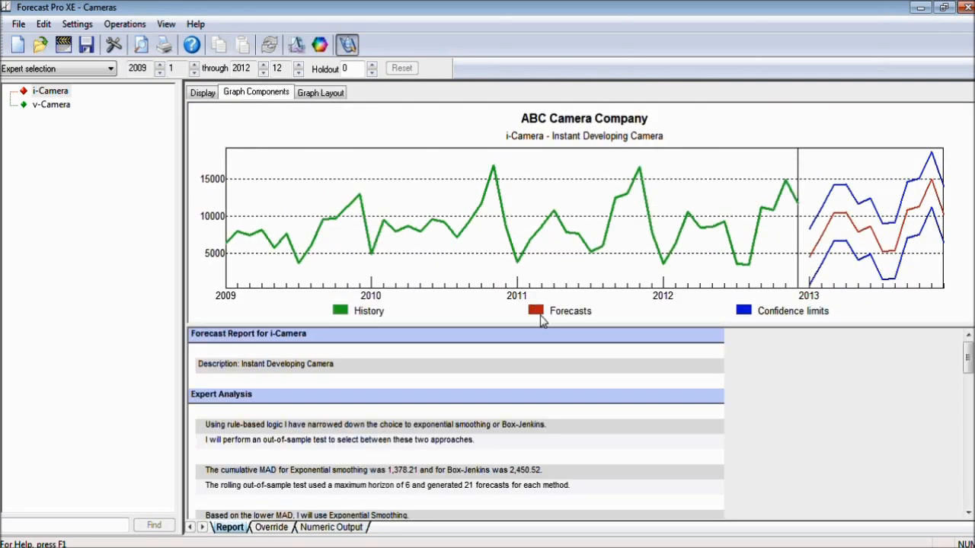
Switch to Microsoft Excel and open !Cameras.XLS from the Output folder
left_click(507, 546)
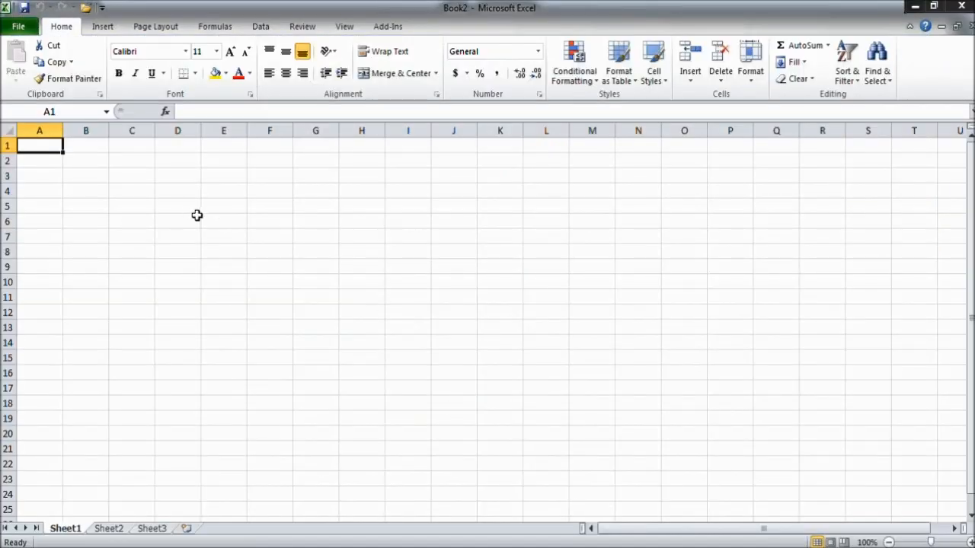
left_click(19, 29)
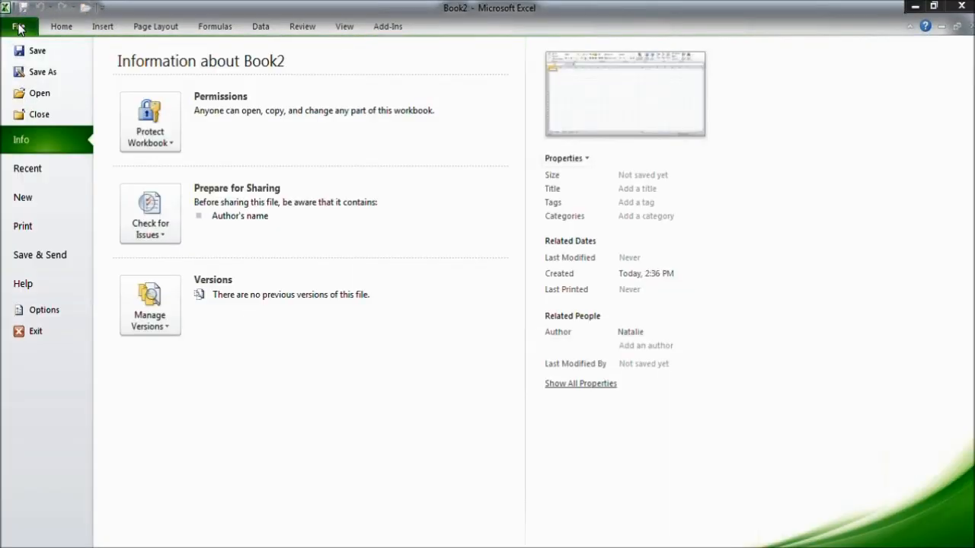
left_click(36, 94)
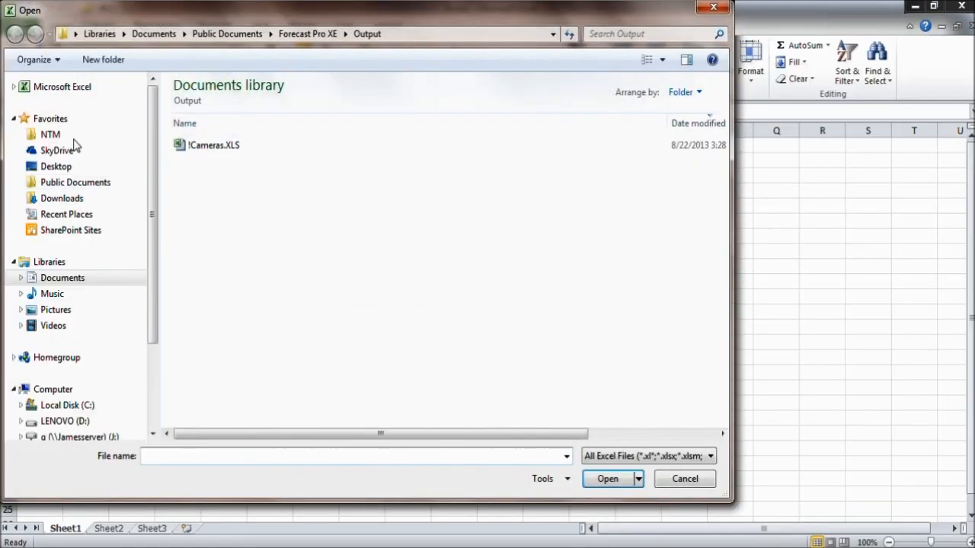
double_click(228, 150)
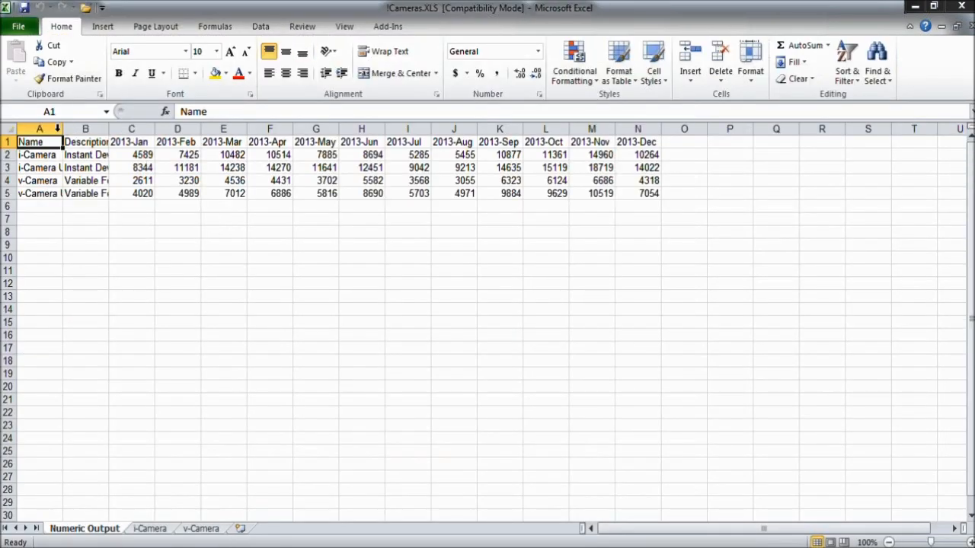
Fit all column widths of the Numeric Output sheet to their contents
left_click(12, 135)
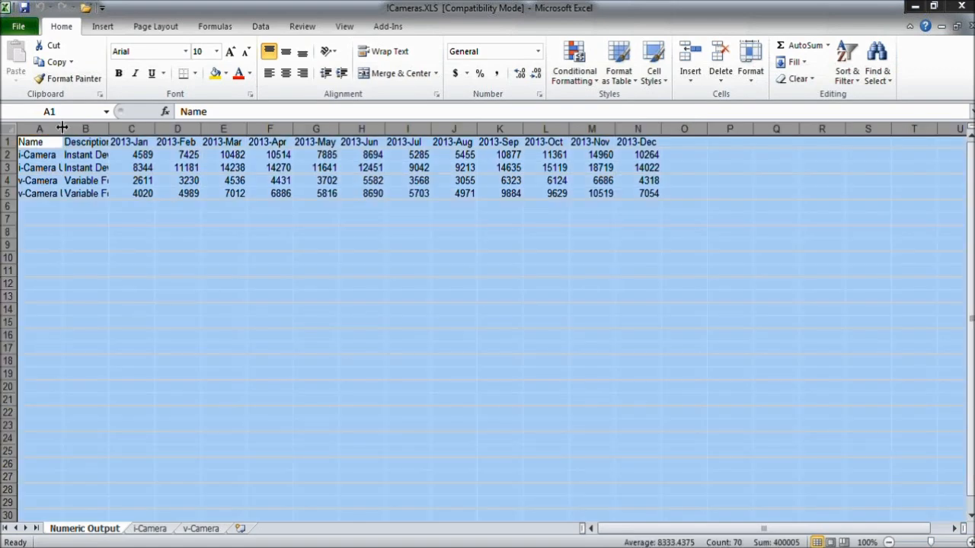
double_click(63, 129)
left_click(229, 246)
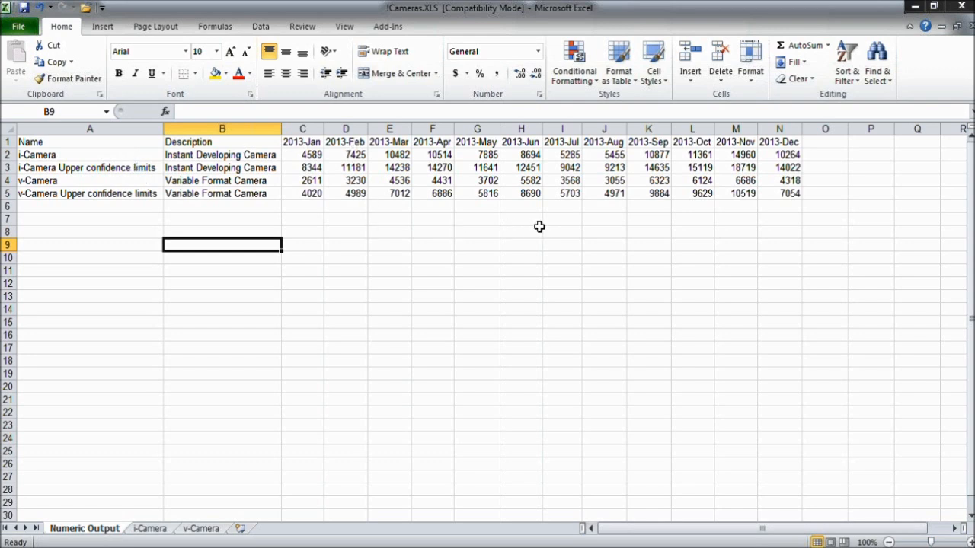
Examine the exported forecast reports on the i-Camera and v-Camera sheets
left_click(161, 529)
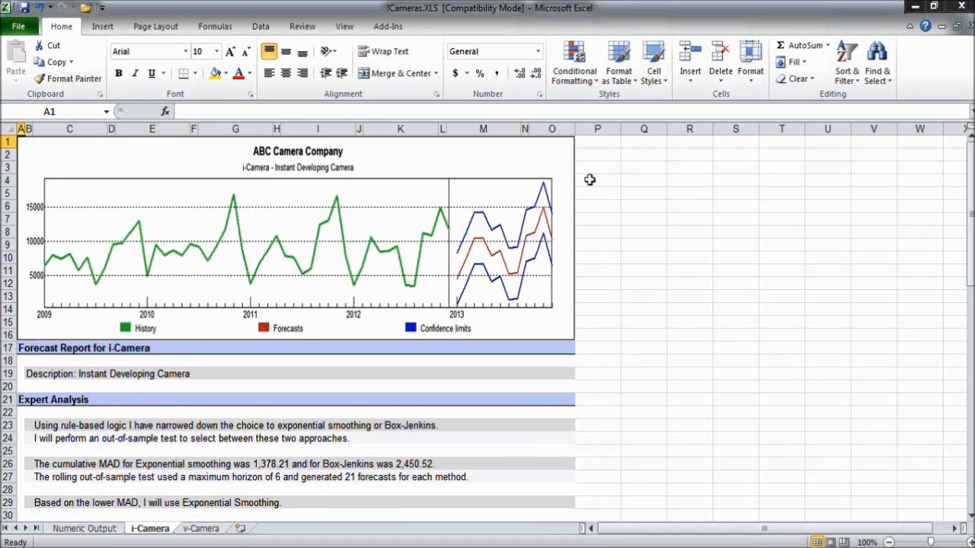
left_click_drag(972, 259, 918, 196)
left_click(203, 528)
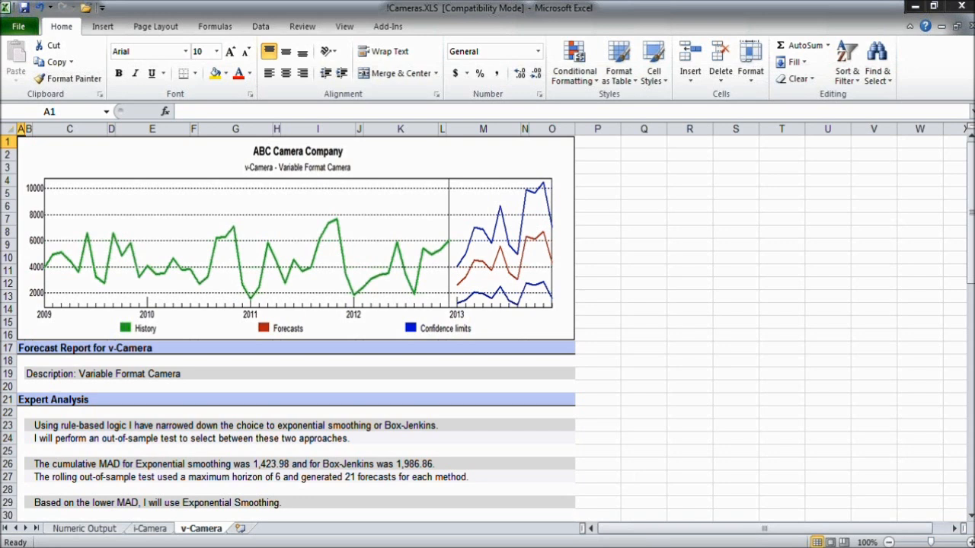
Switch back to the Cameras project in Forecast Pro XE, check the i-Camera override view and return to the report
mouse_move(655, 544)
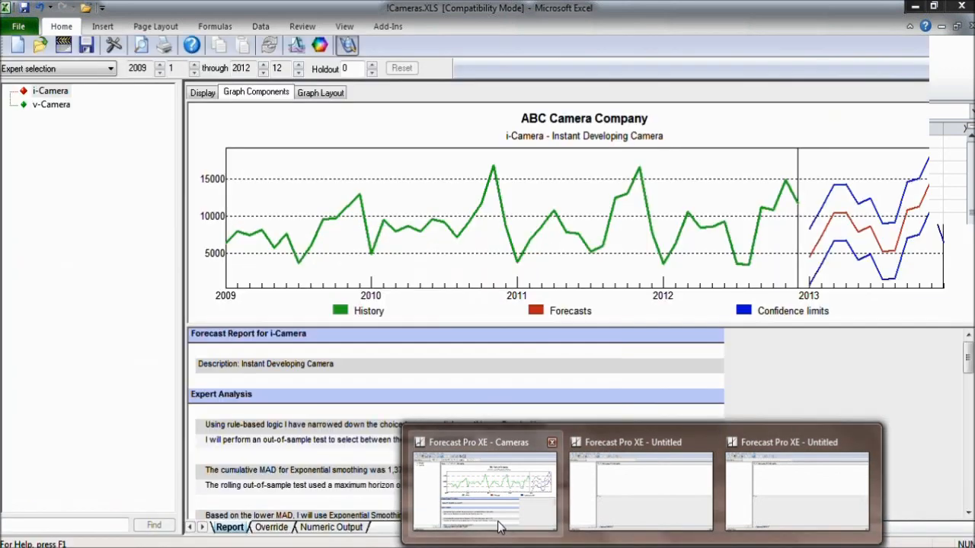
left_click(495, 522)
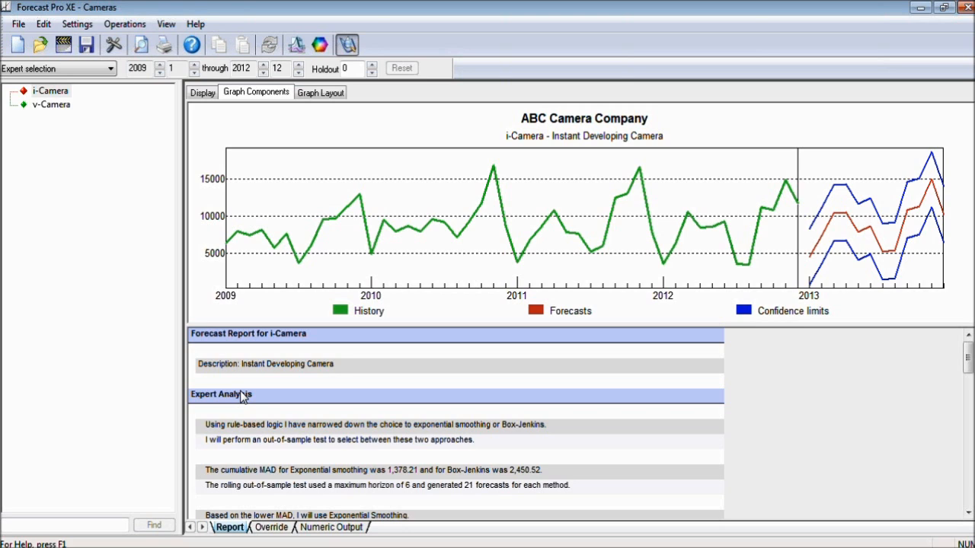
left_click(271, 527)
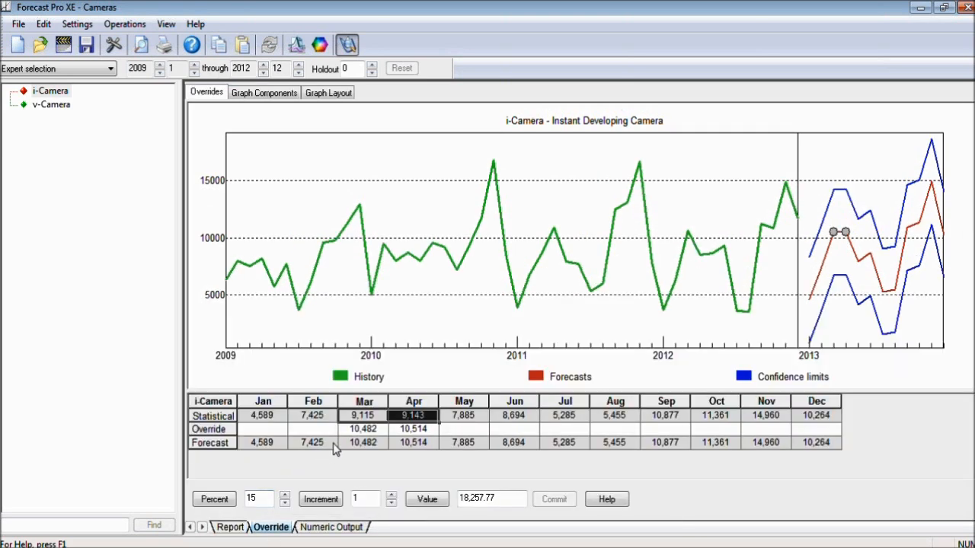
left_click(240, 527)
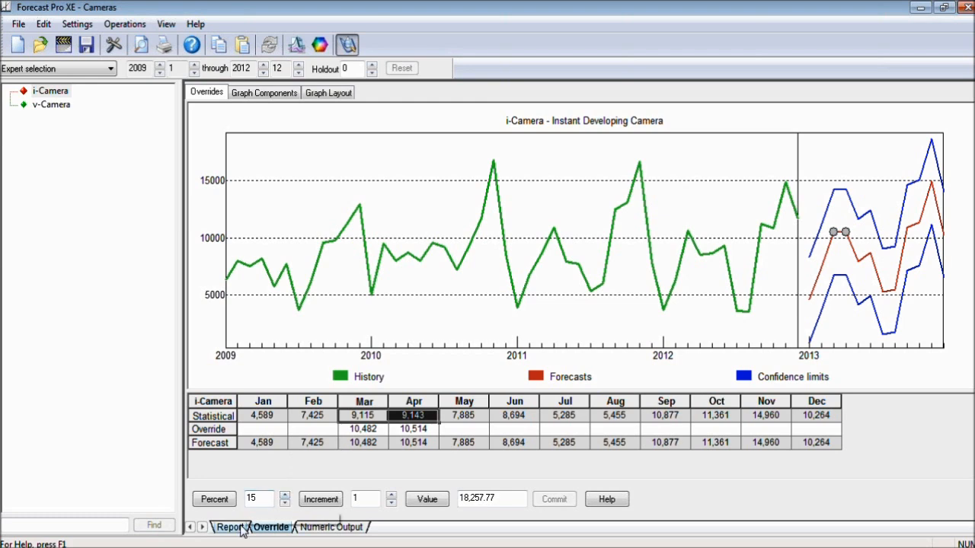
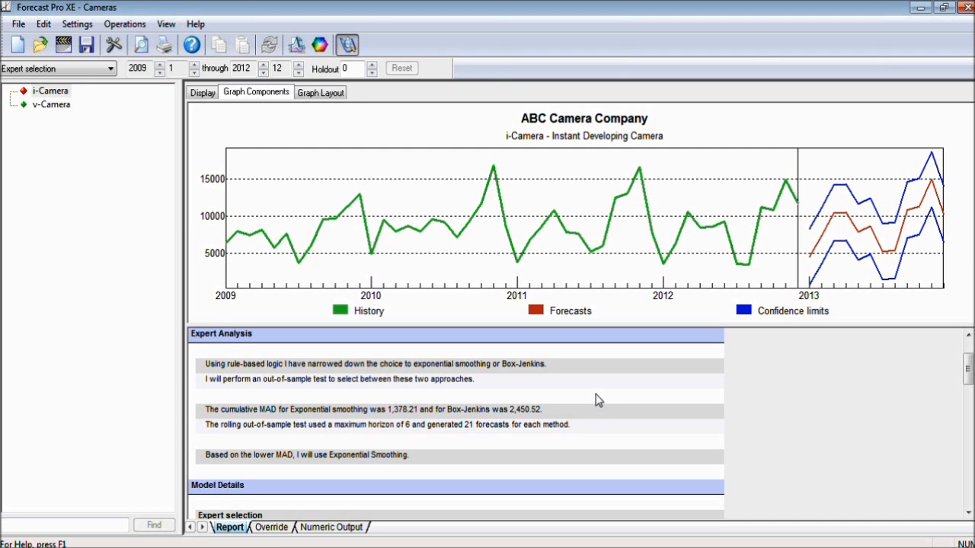
Look at the PowerPoint product tour agenda, switch back to the Cameras project in Forecast Pro XE and display the i-Camera override view
left_click(533, 547)
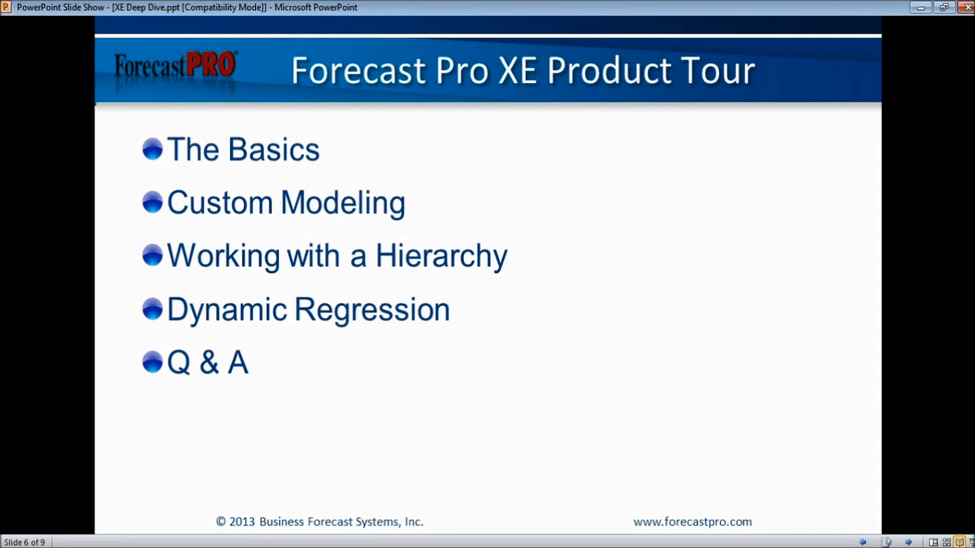
mouse_move(533, 545)
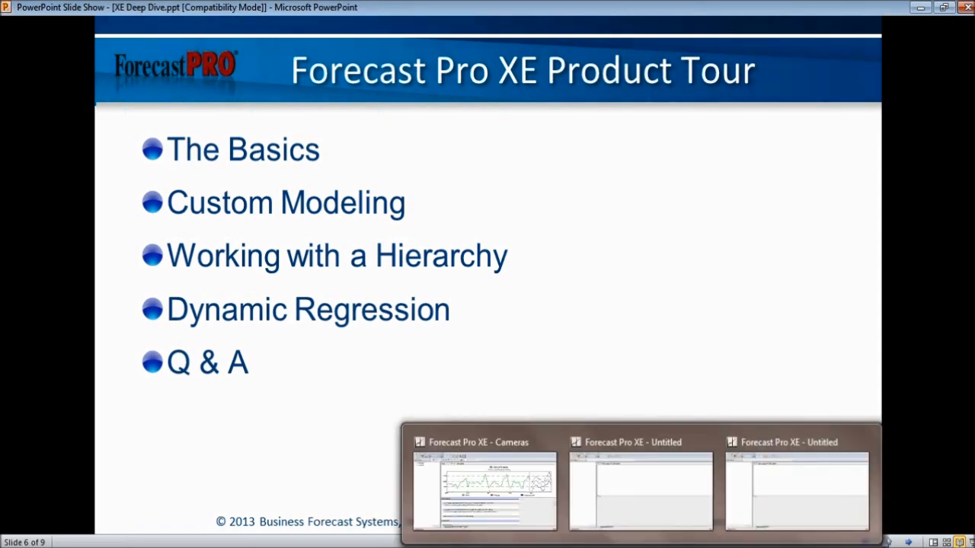
left_click(511, 492)
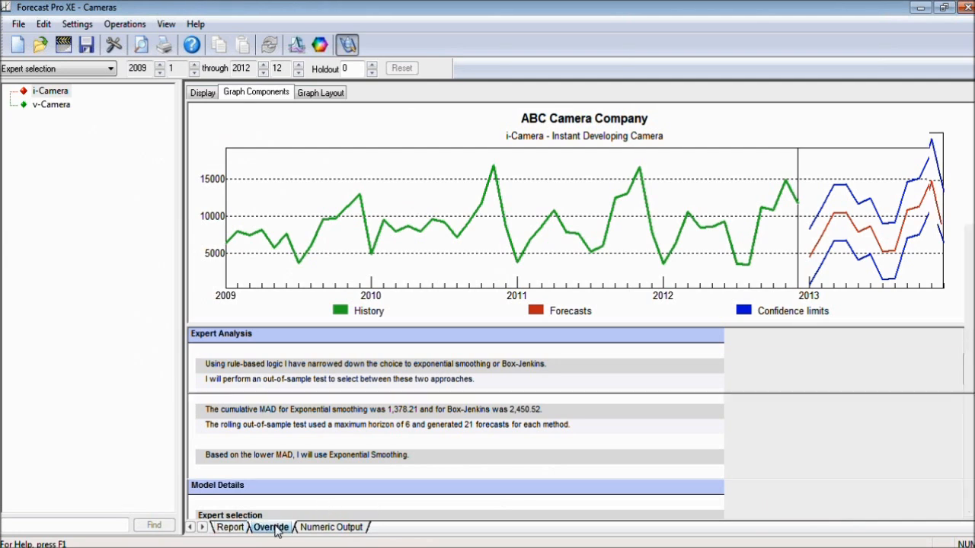
left_click(273, 527)
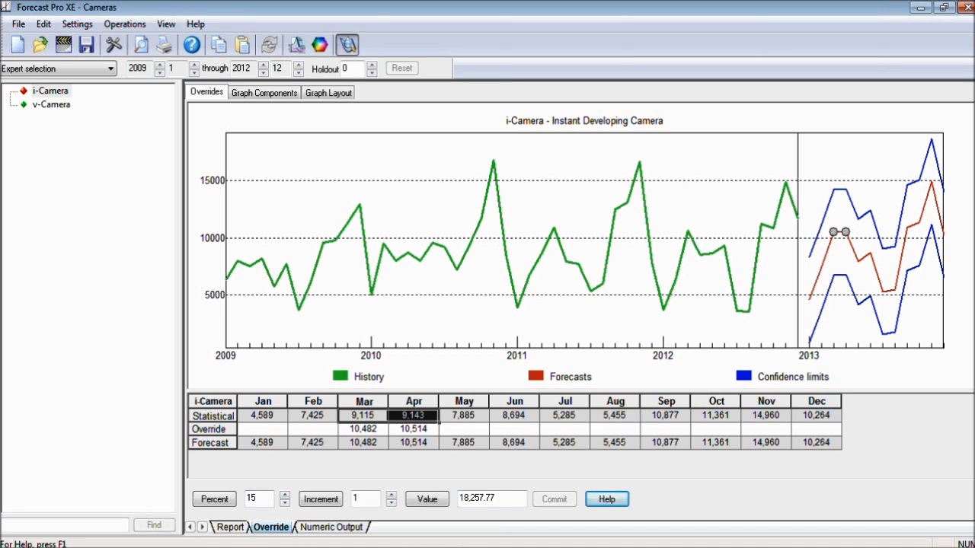
key("alt+Tab")
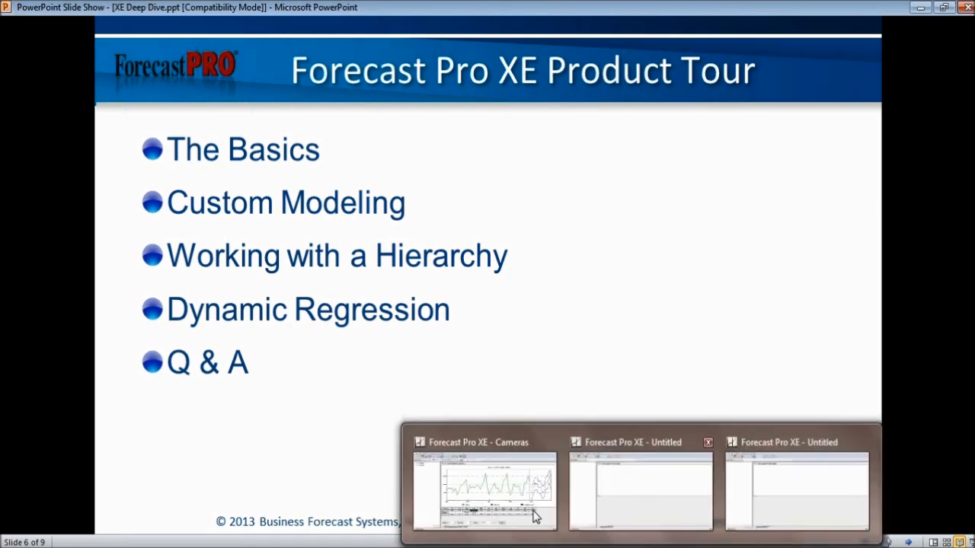
left_click(504, 500)
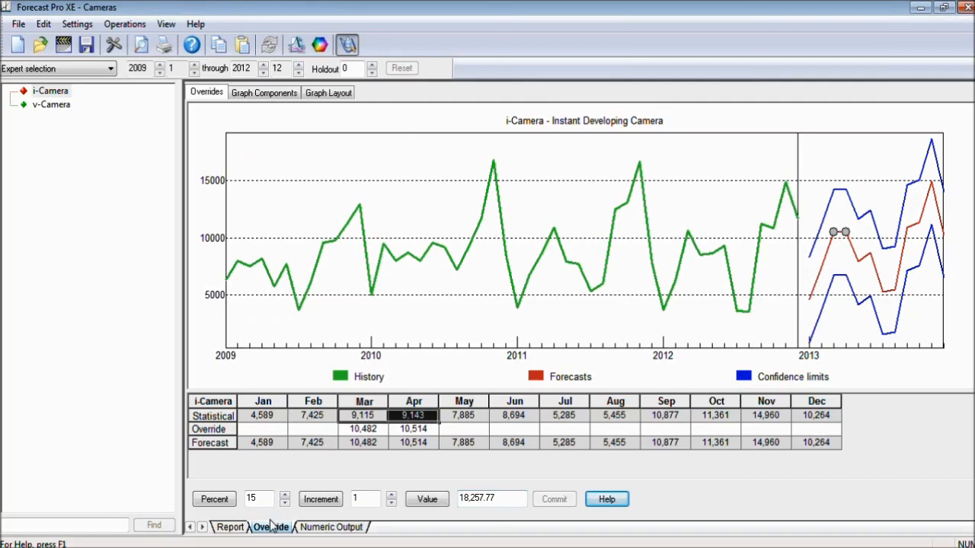
Return to the i-Camera report and add the Model Settings view to the displayed views
left_click(230, 527)
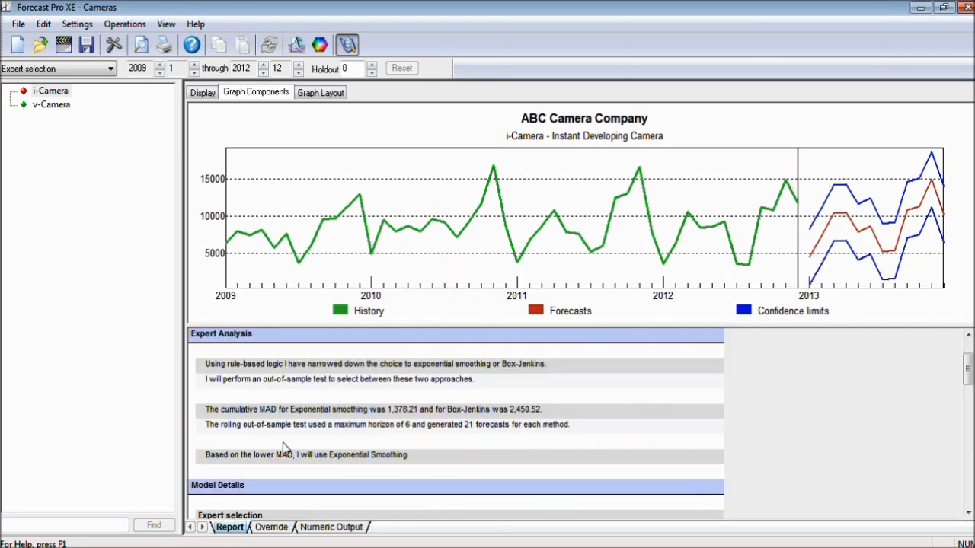
right_click(239, 528)
mouse_move(275, 514)
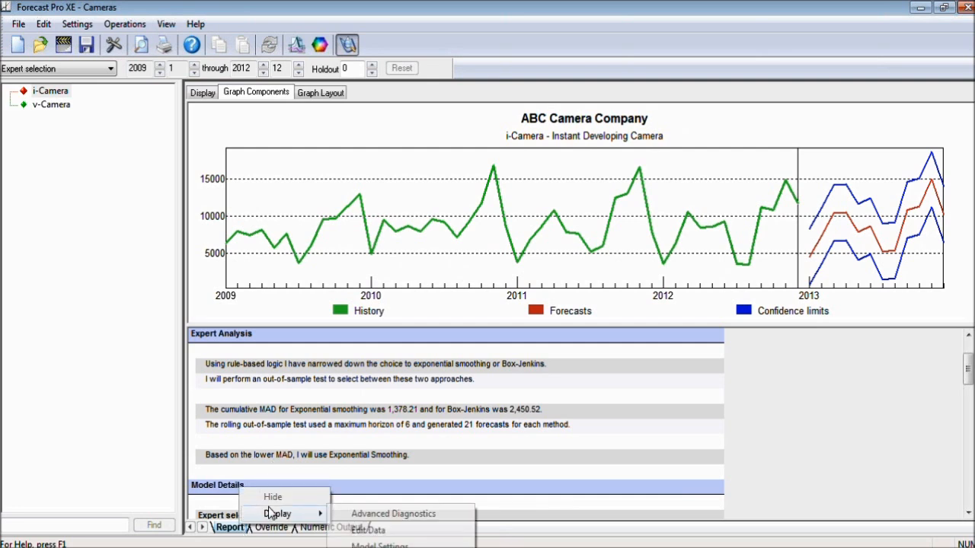
left_click(355, 545)
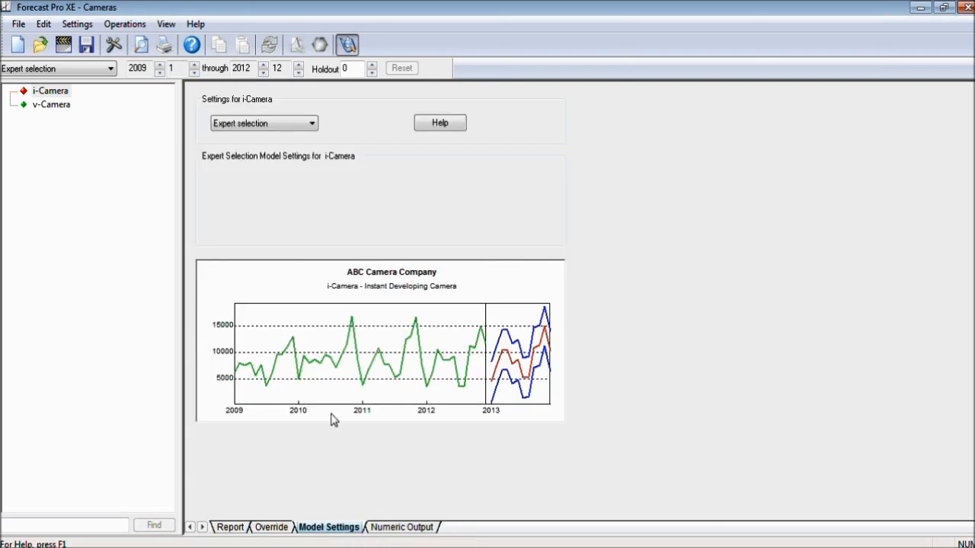
Review the available forecasting methods for i-Camera and choose Box-Jenkins
left_click(312, 124)
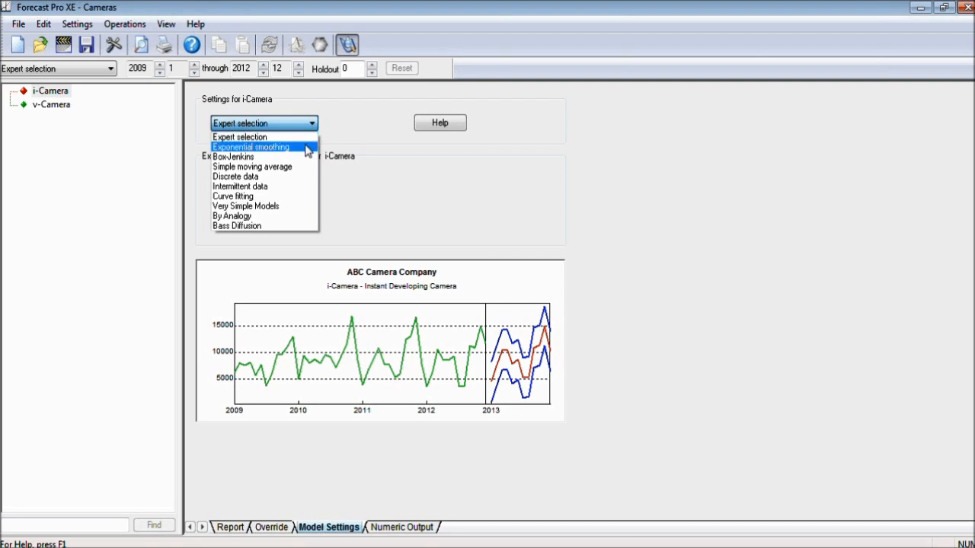
left_click(307, 156)
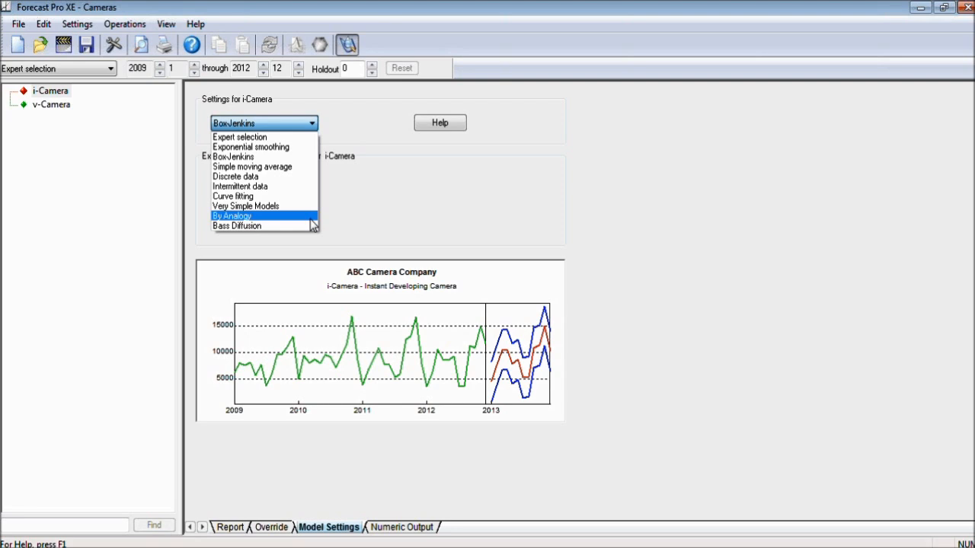
left_click(312, 228)
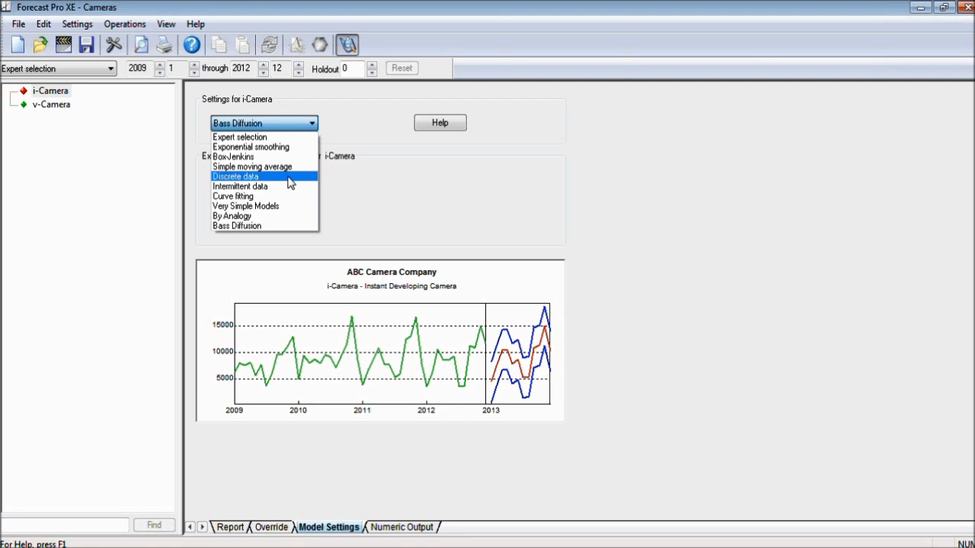
left_click(240, 156)
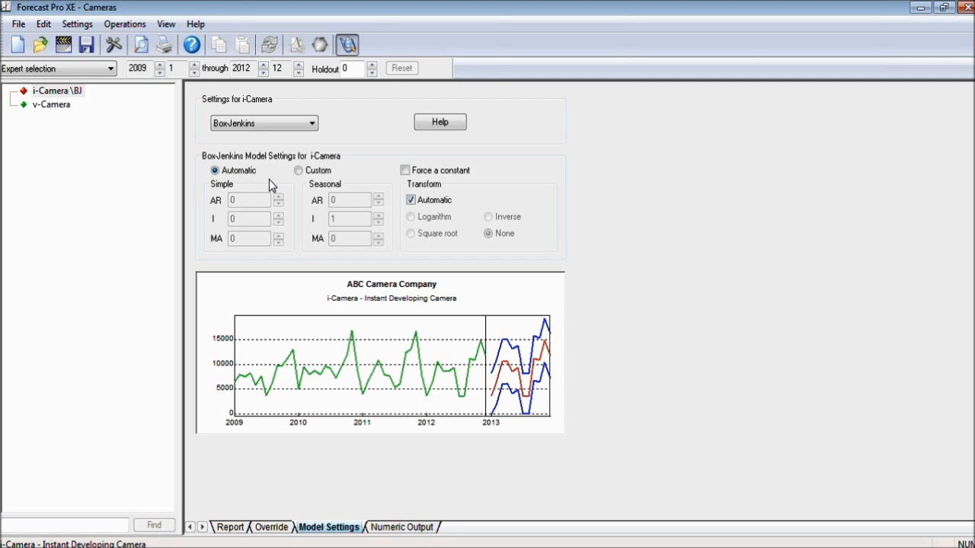
Customize i-Camera's Box-Jenkins model with a simple MA order of 1 and a seasonal AR order of 1
left_click(299, 171)
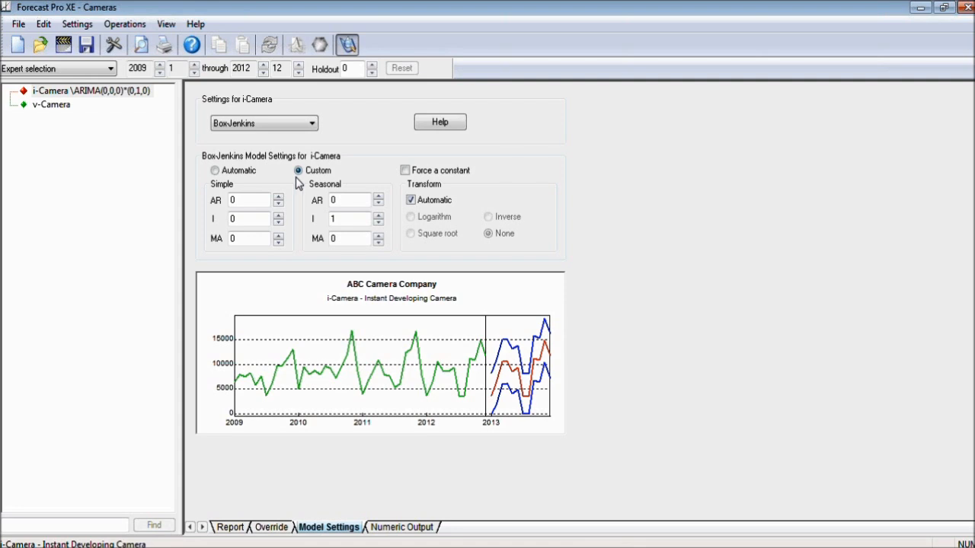
left_click(278, 236)
left_click(379, 196)
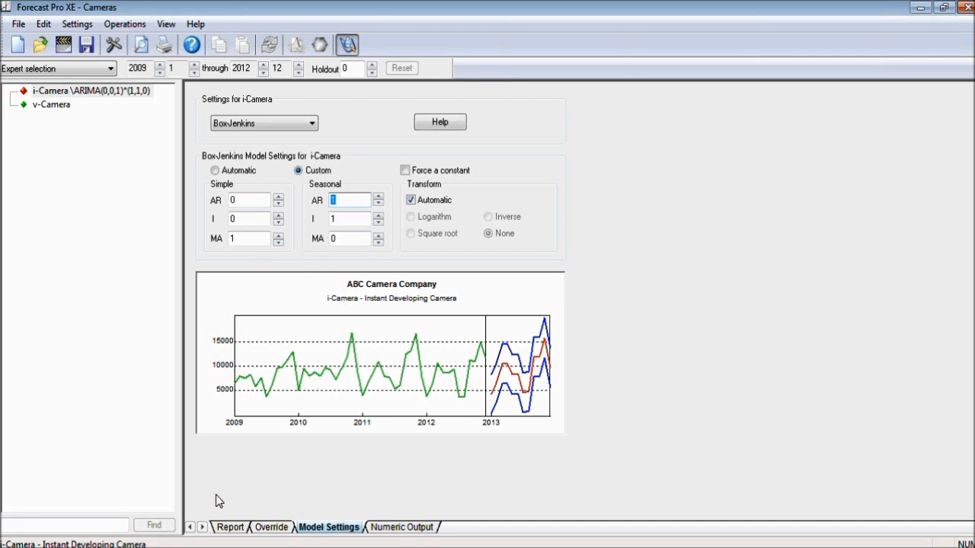
Examine the model details and within-sample statistics in i-Camera's forecast report for the custom ARIMA model
left_click(229, 527)
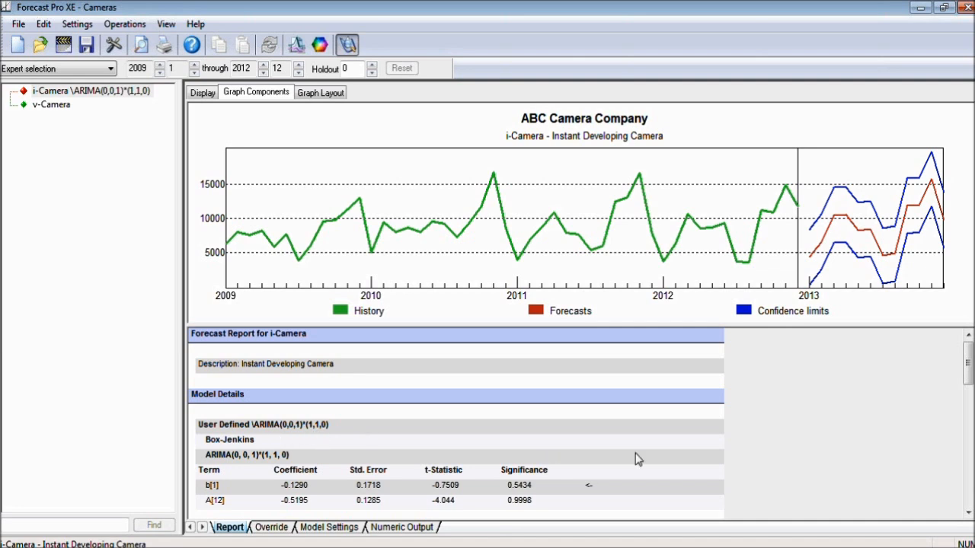
left_click(969, 513)
left_click(968, 513)
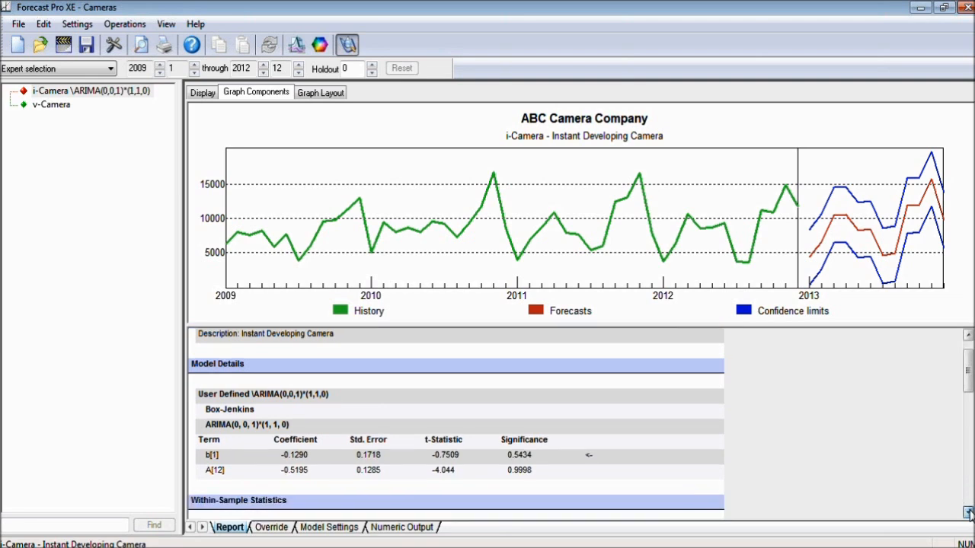
left_click(968, 513)
left_click(969, 513)
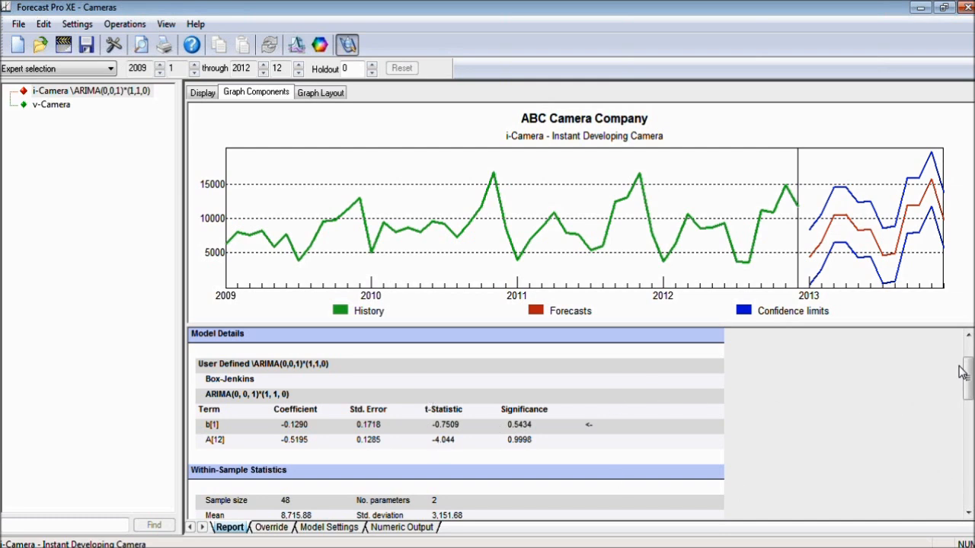
left_click_drag(969, 379, 969, 364)
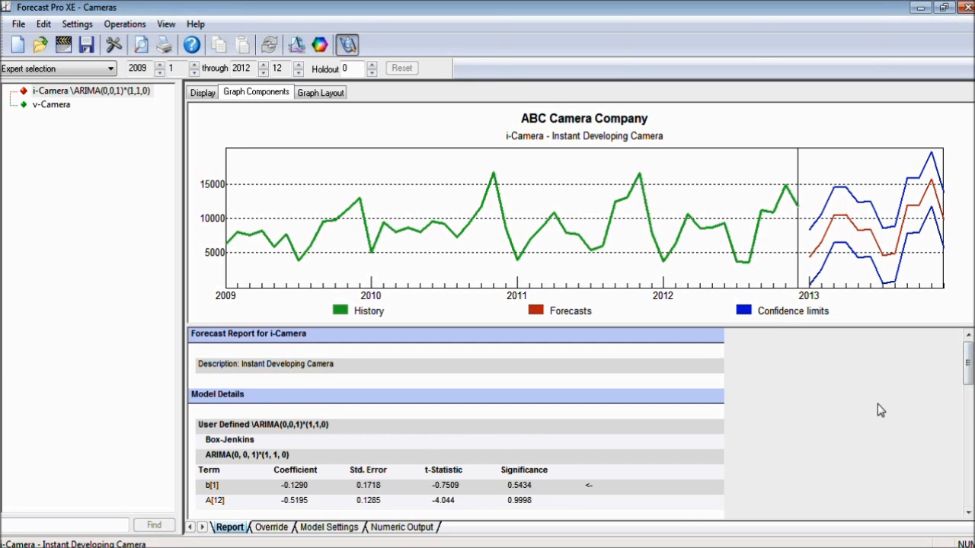
Add the Advanced Diagnostics view for i-Camera to the displayed views
right_click(236, 532)
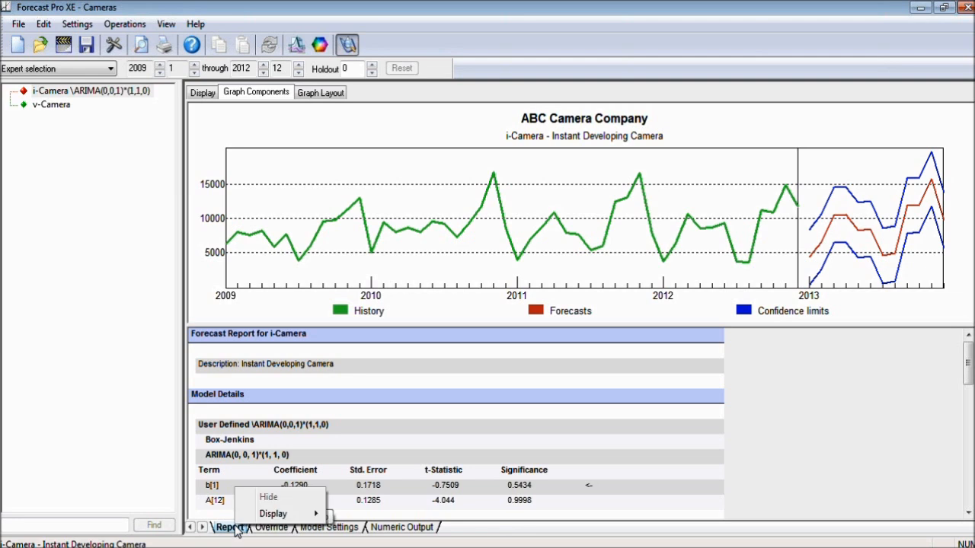
mouse_move(263, 518)
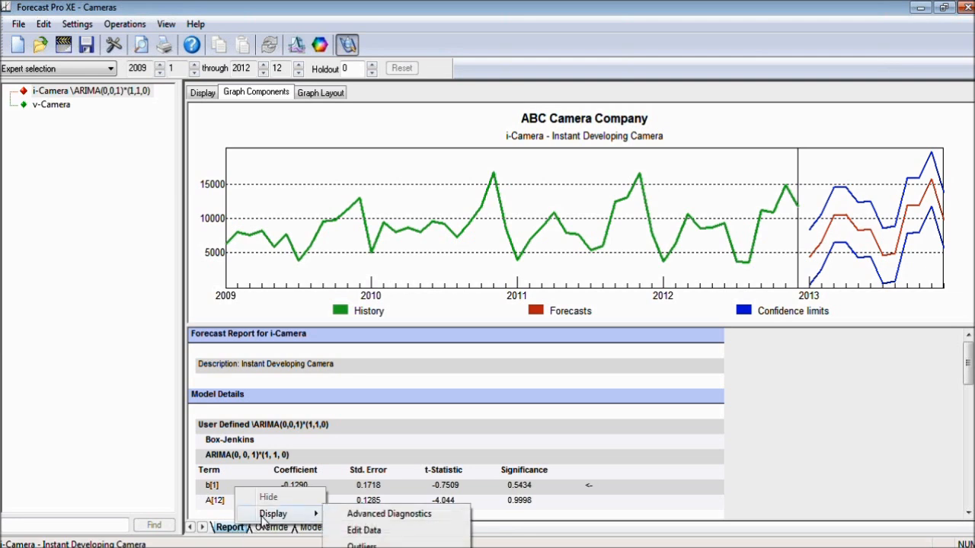
left_click(370, 515)
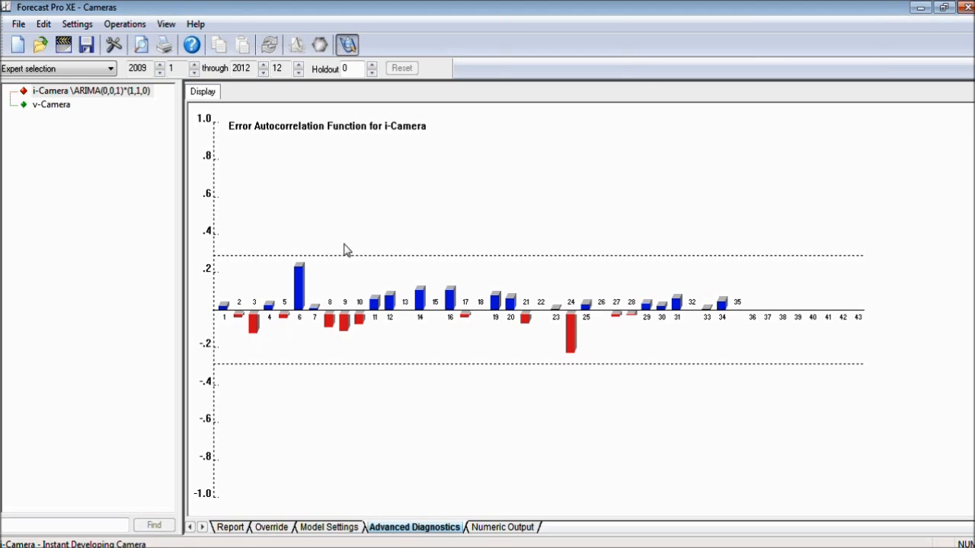
View i-Camera's Errors, Error ACF, ACF and PACF diagnostic graphs in turn
left_click(202, 93)
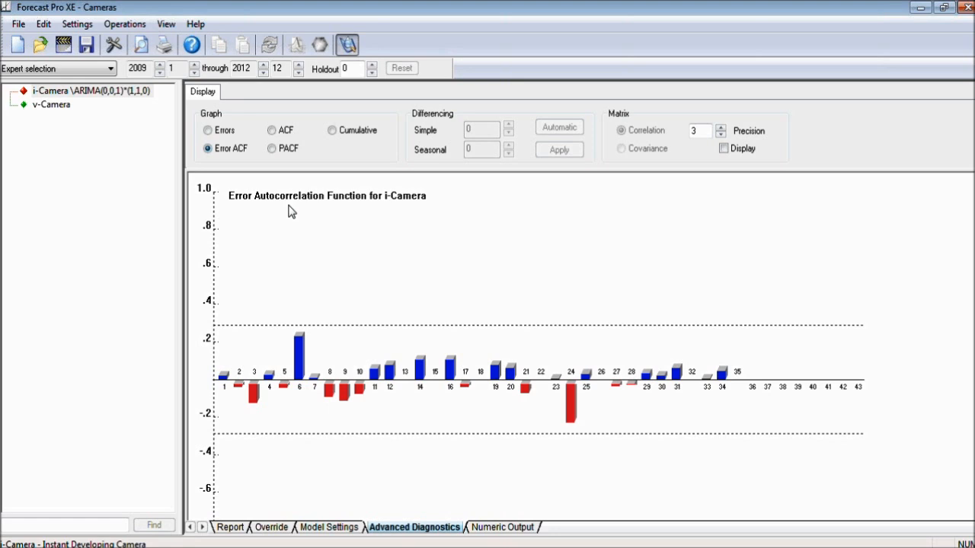
left_click(208, 131)
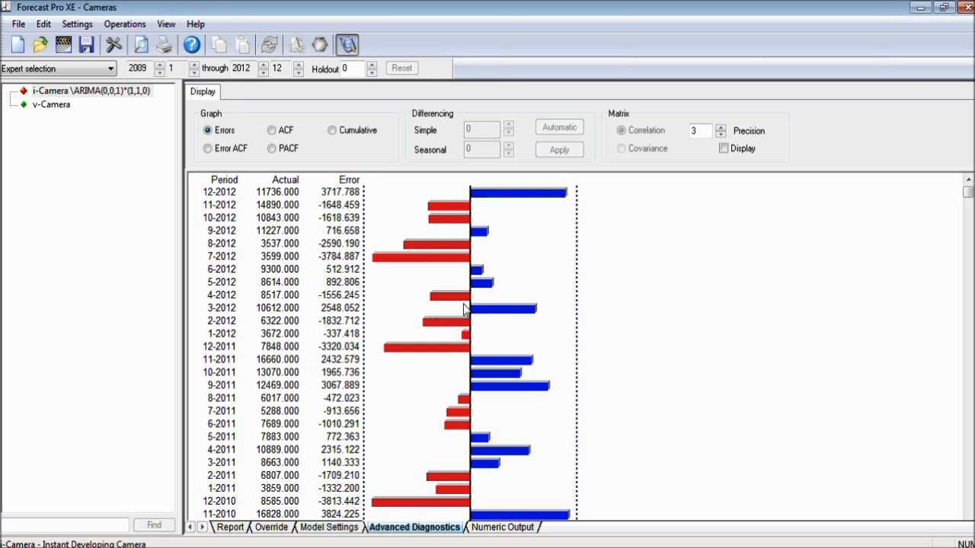
left_click(209, 150)
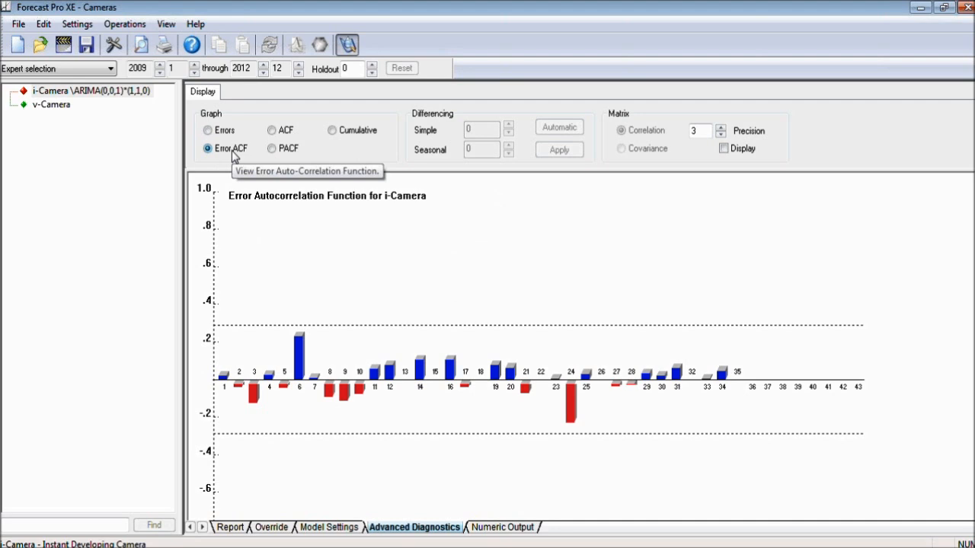
left_click(274, 131)
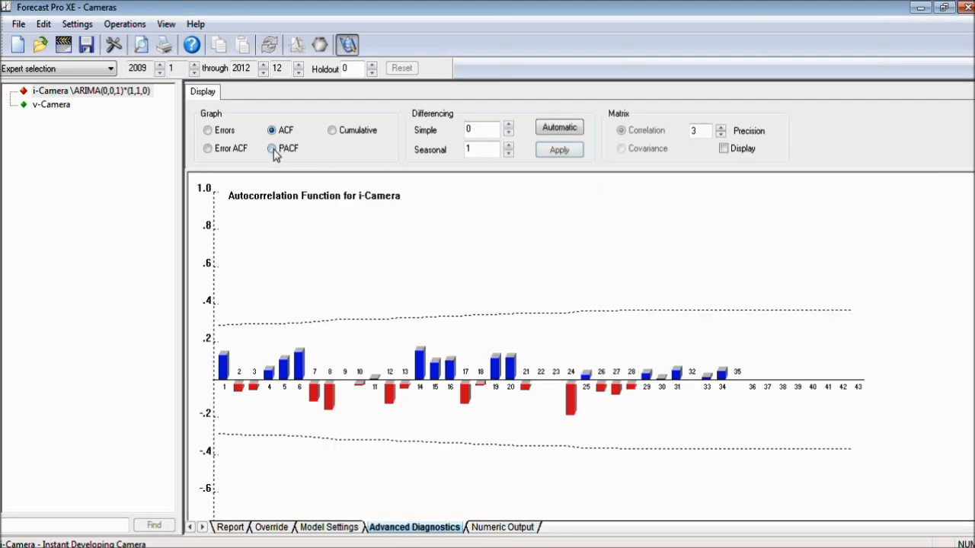
left_click(274, 150)
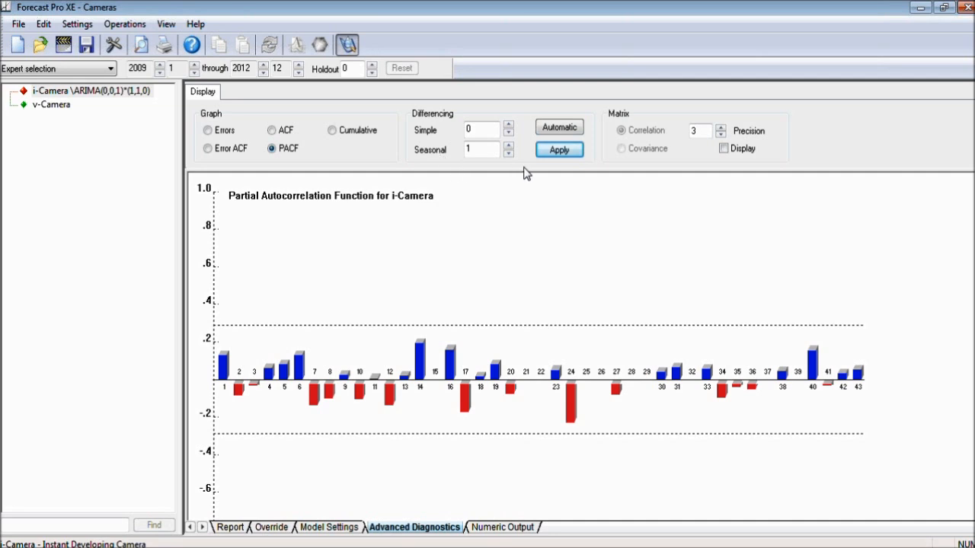
Display the matrix for the two camera series, check the covariance version and set it back to correlation
left_click(724, 149)
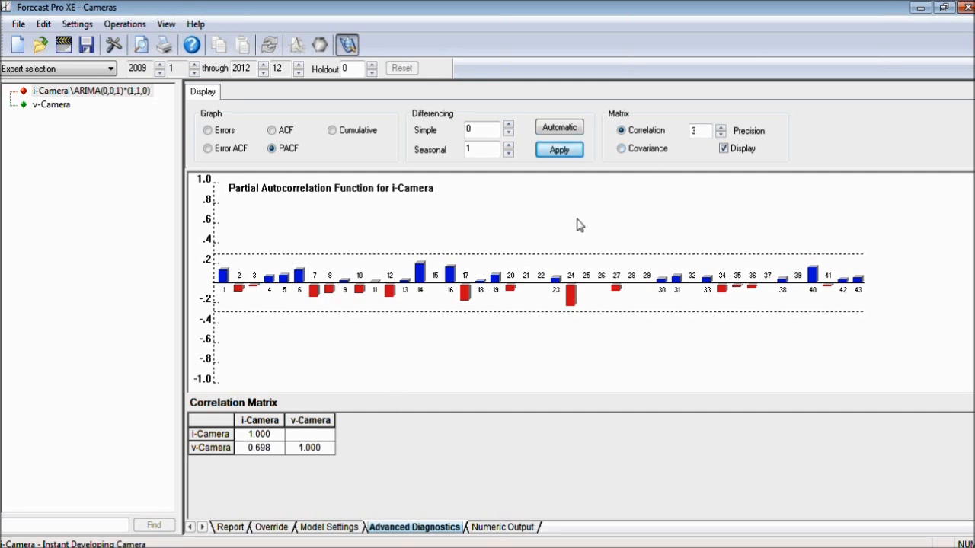
left_click(622, 150)
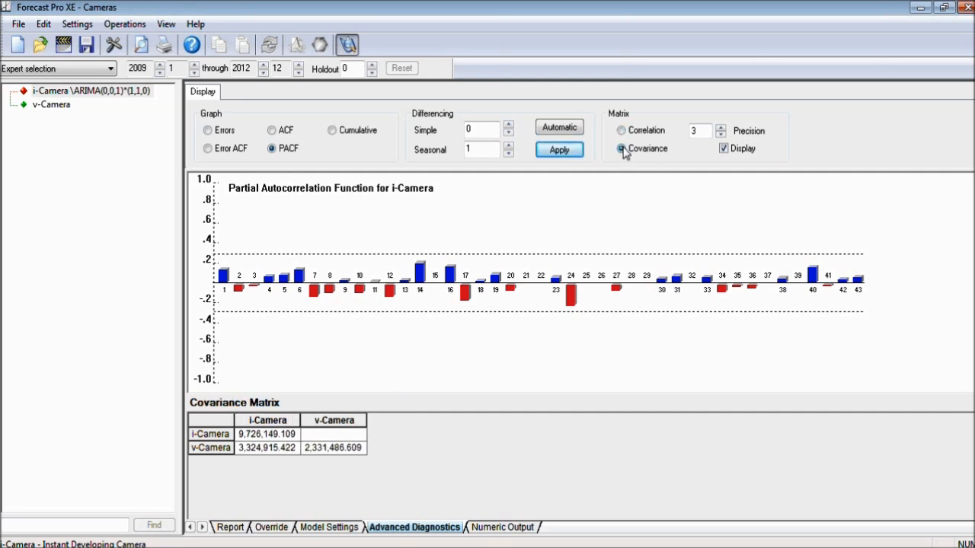
left_click(622, 131)
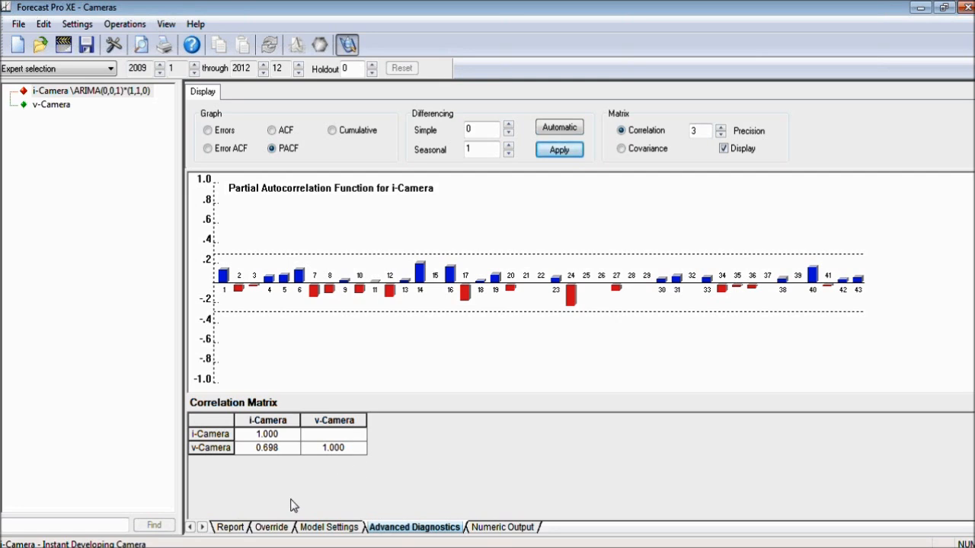
Revisit the i-Camera report, and change its model to curve fitting with a custom quadratic curve
left_click(232, 526)
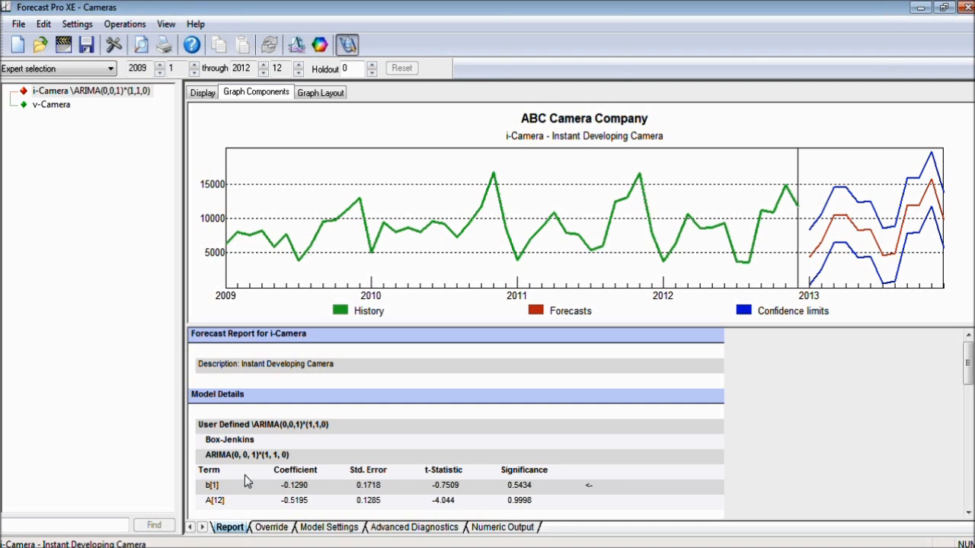
left_click(348, 527)
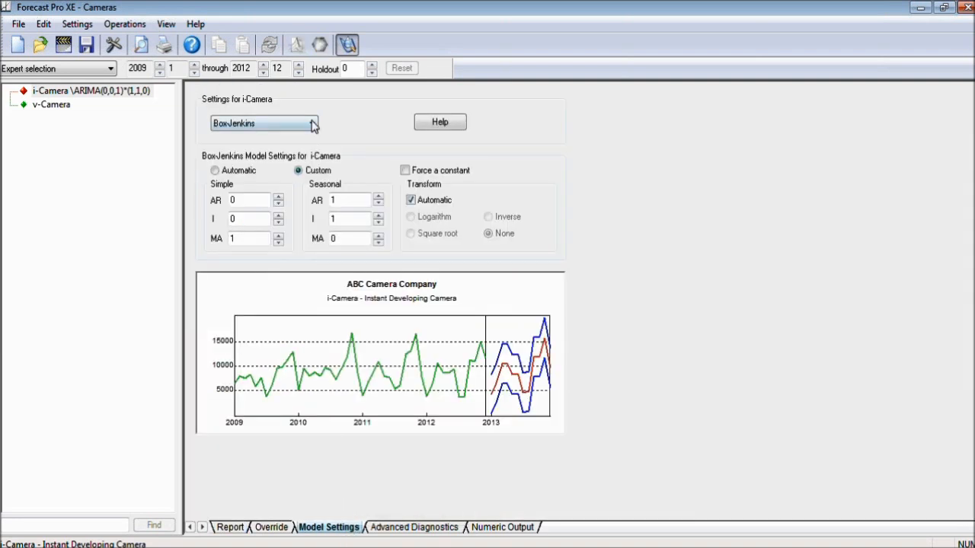
left_click(313, 125)
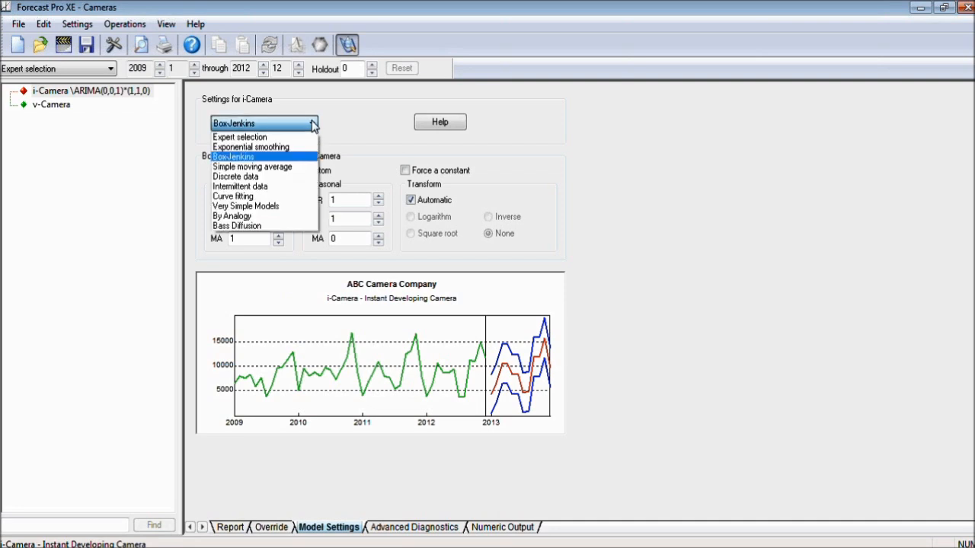
left_click(284, 198)
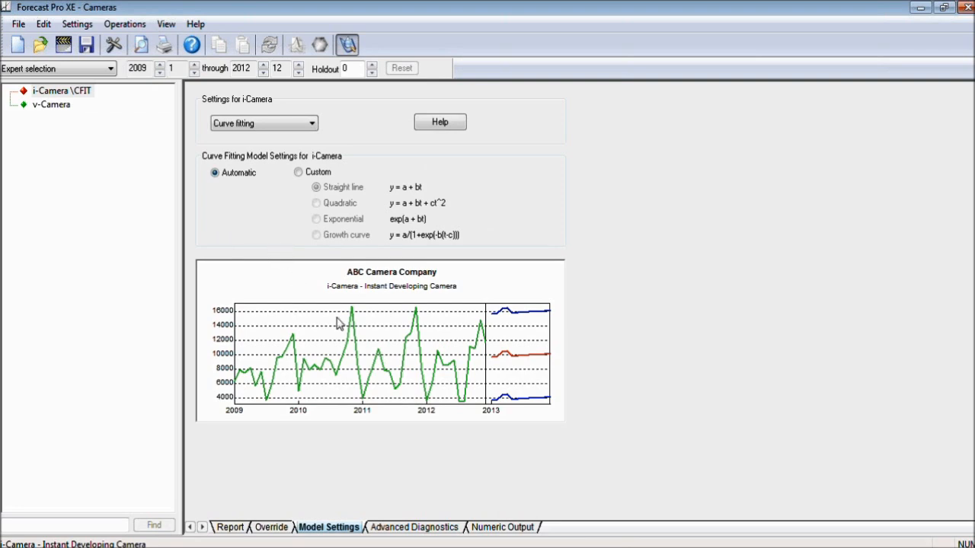
left_click(300, 173)
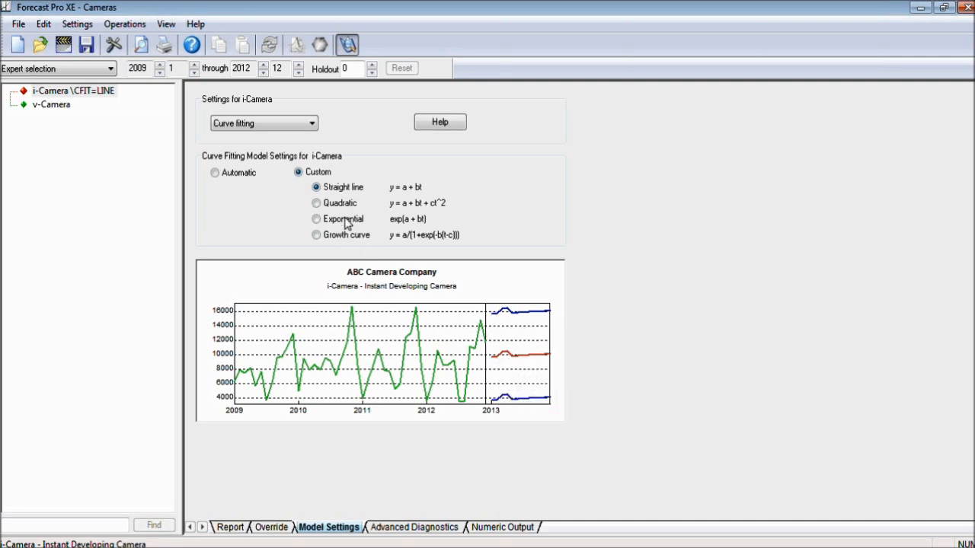
left_click(316, 202)
Show the fitted values on the i-Camera graph and switch the fitted curve to a straight line
right_click(352, 326)
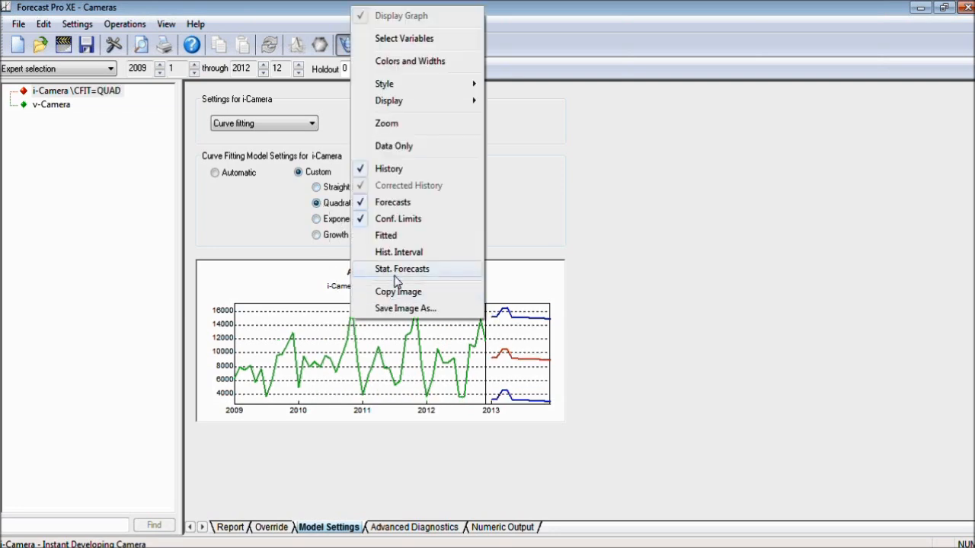
left_click(387, 233)
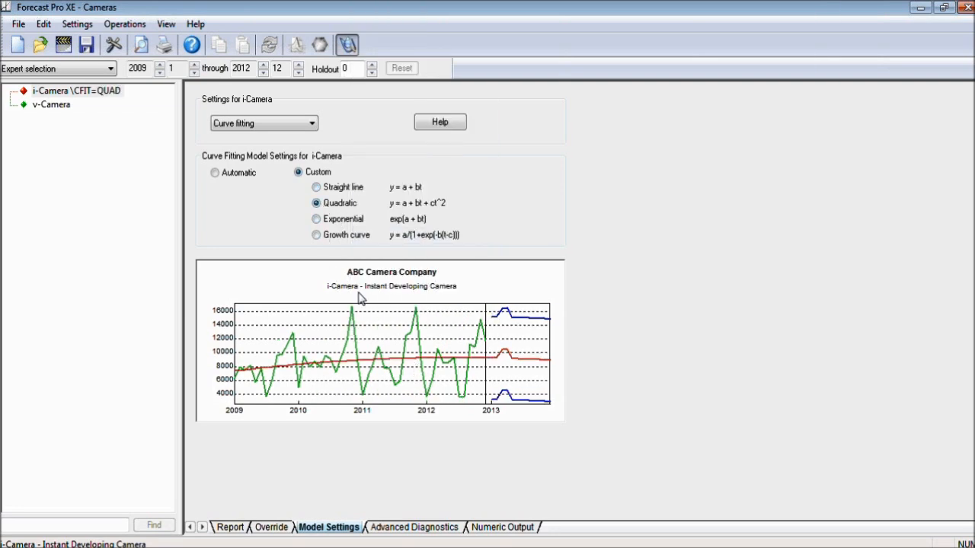
left_click(317, 191)
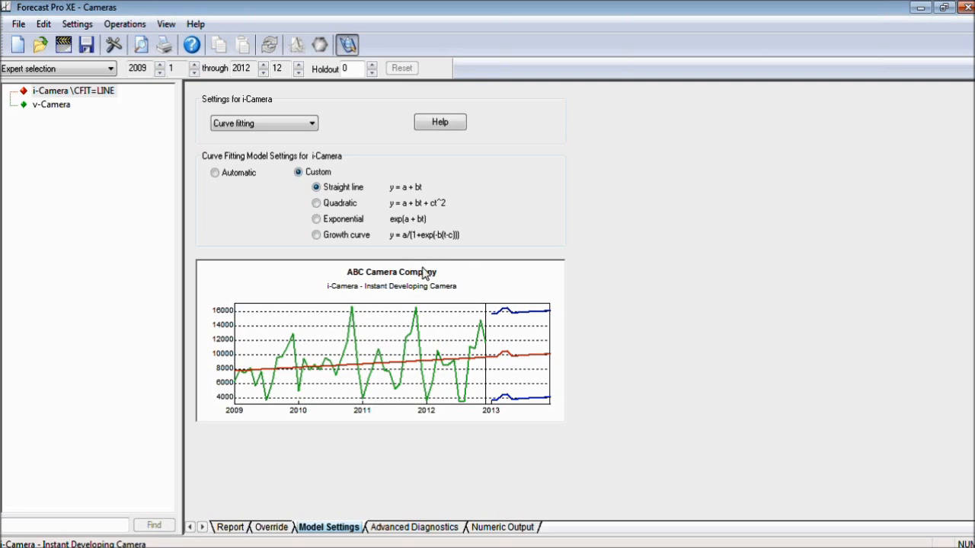
Set i-Camera's forecasting method back to Expert selection and display its report
left_click(312, 124)
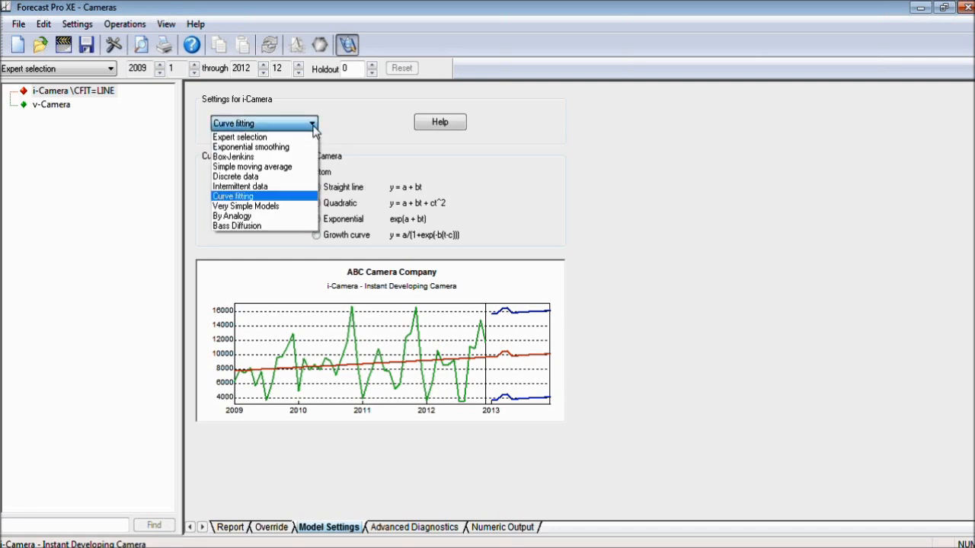
left_click(294, 137)
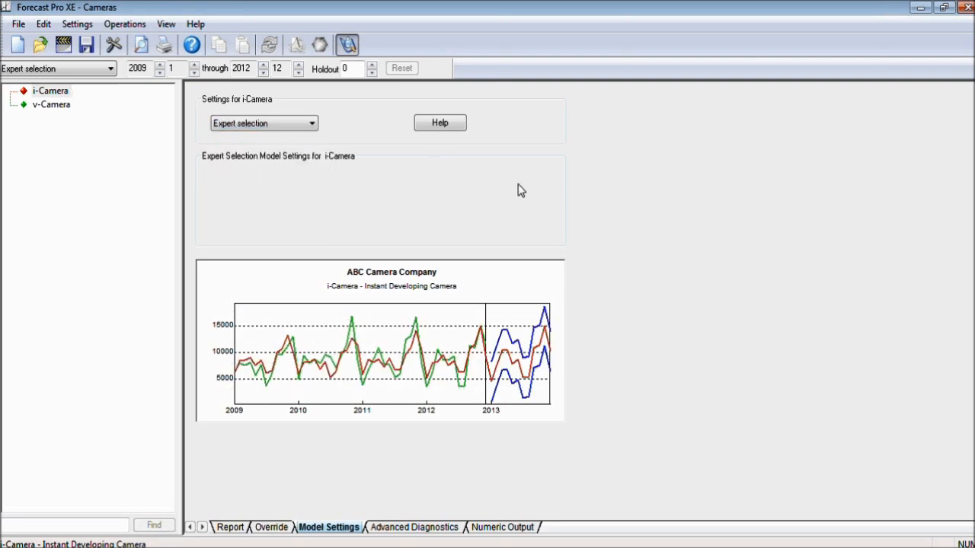
left_click(230, 528)
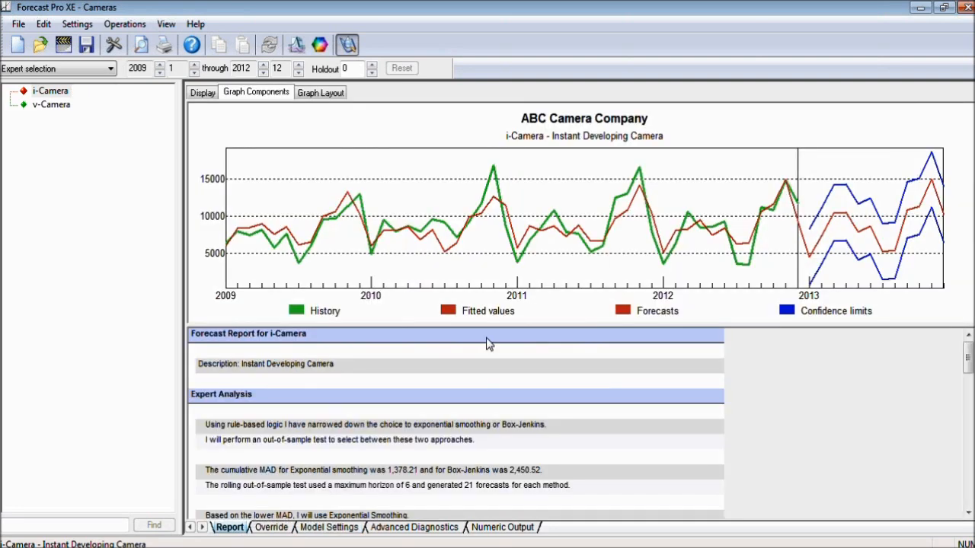
Hide the fitted values on the i-Camera graph and switch to the Product Tour slide in PowerPoint
right_click(536, 192)
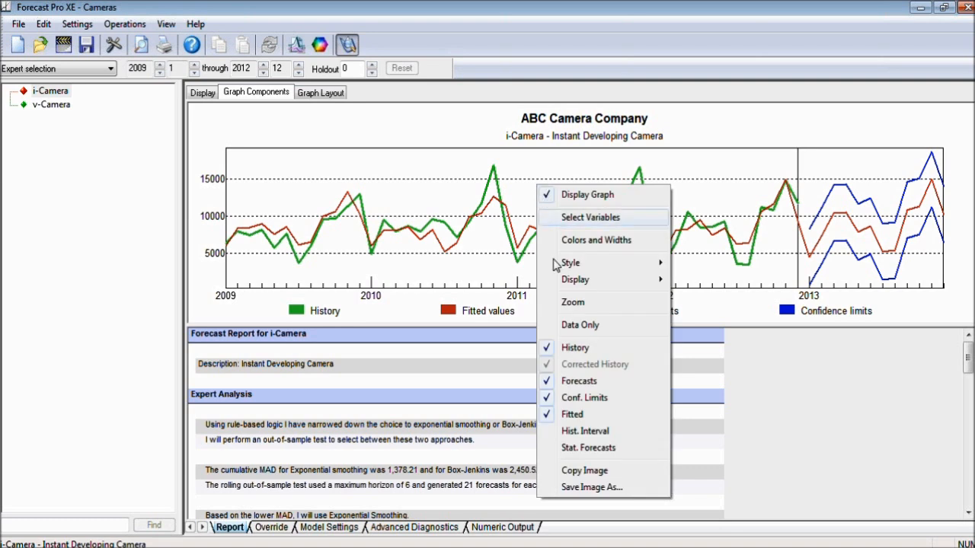
left_click(584, 416)
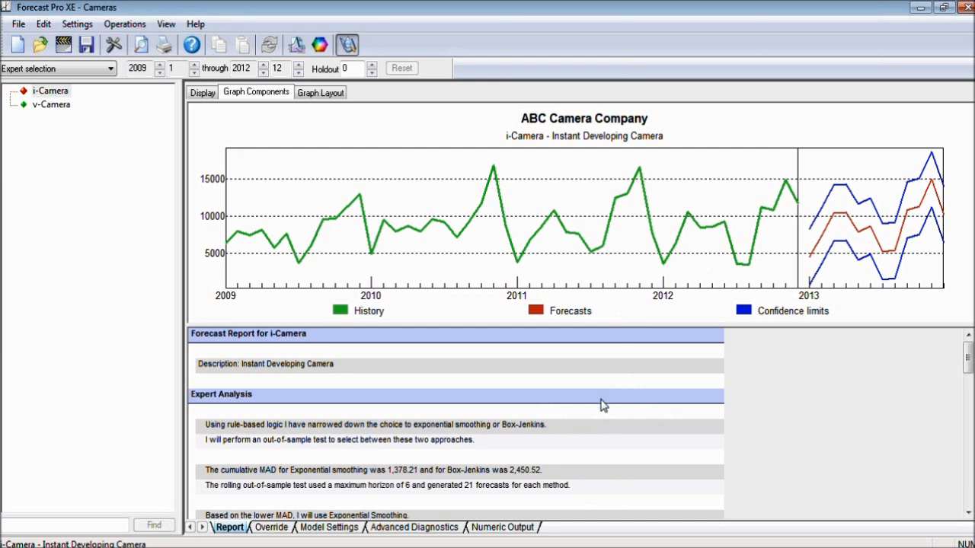
left_click(508, 547)
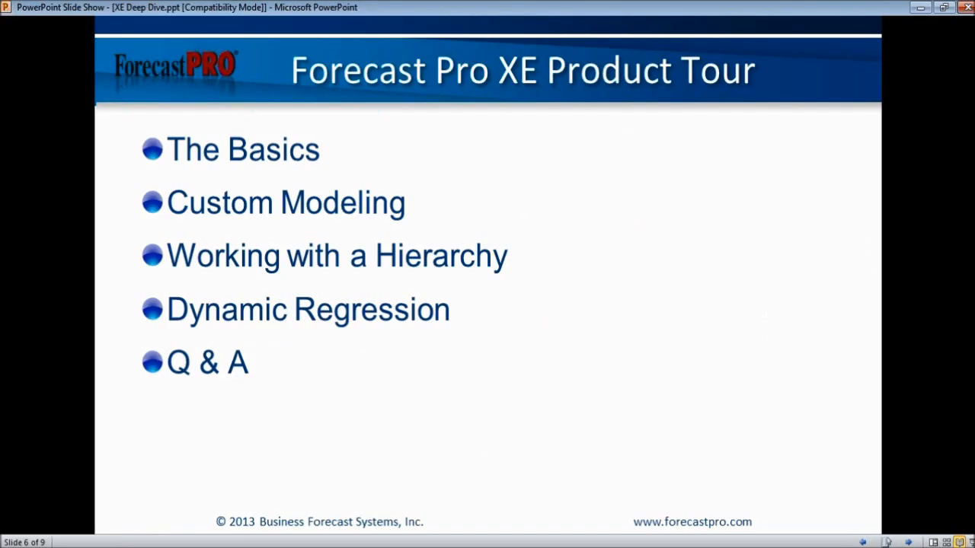
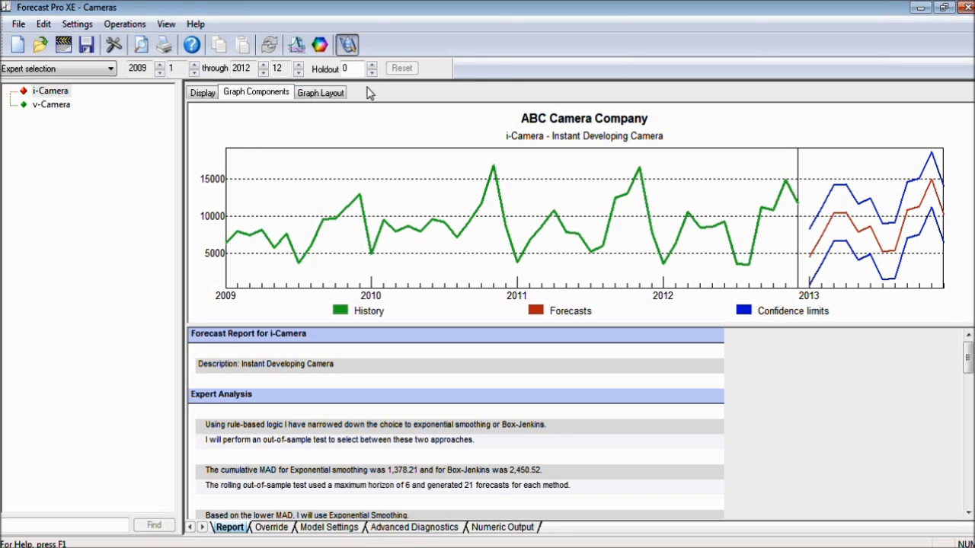
Examine the model details and within-sample statistics in the i-Camera report, and return to the PowerPoint slide
left_click(967, 513)
left_click(967, 512)
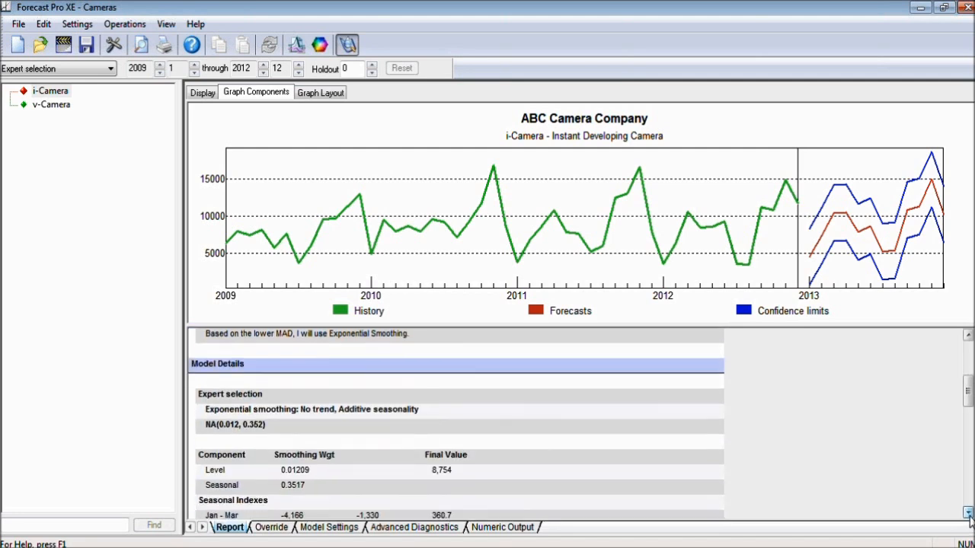
left_click(967, 513)
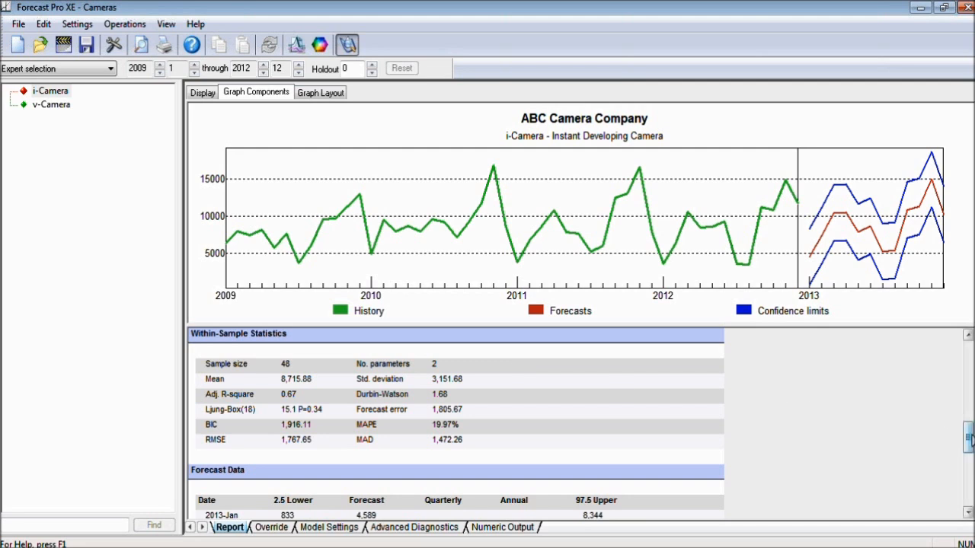
left_click_drag(967, 436, 967, 355)
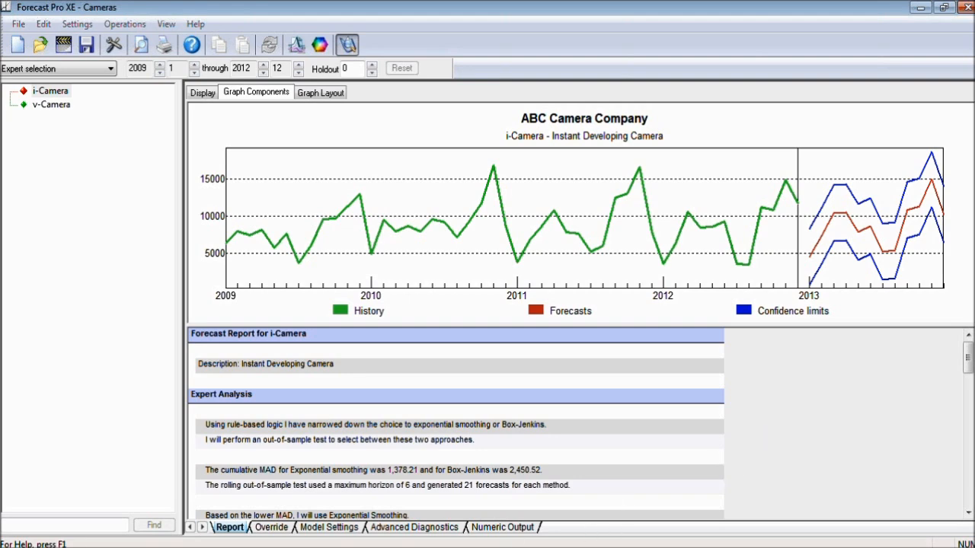
key("alt+Tab")
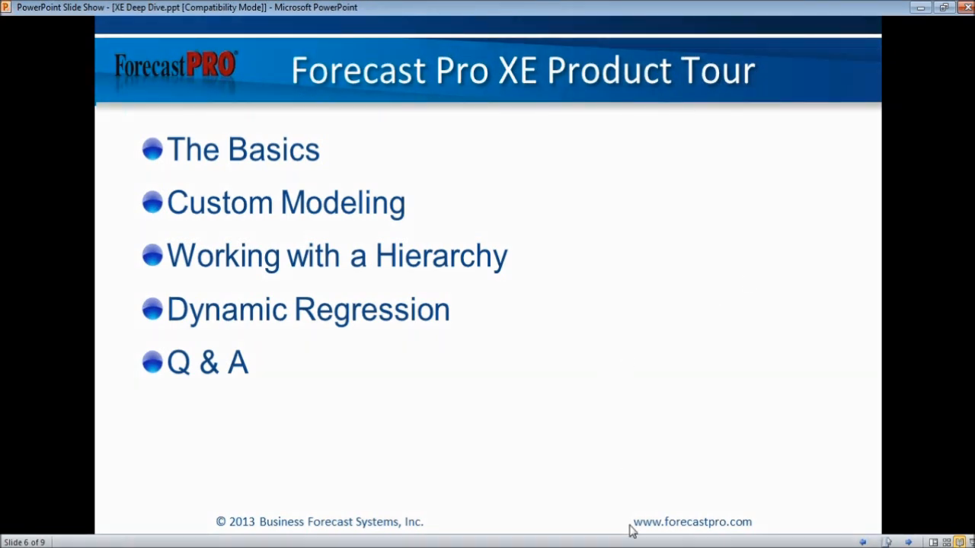
In the untitled Forecast Pro project, load Bakery.xls and accept its forecast script with all groups and items included
mouse_move(642, 544)
left_click(645, 497)
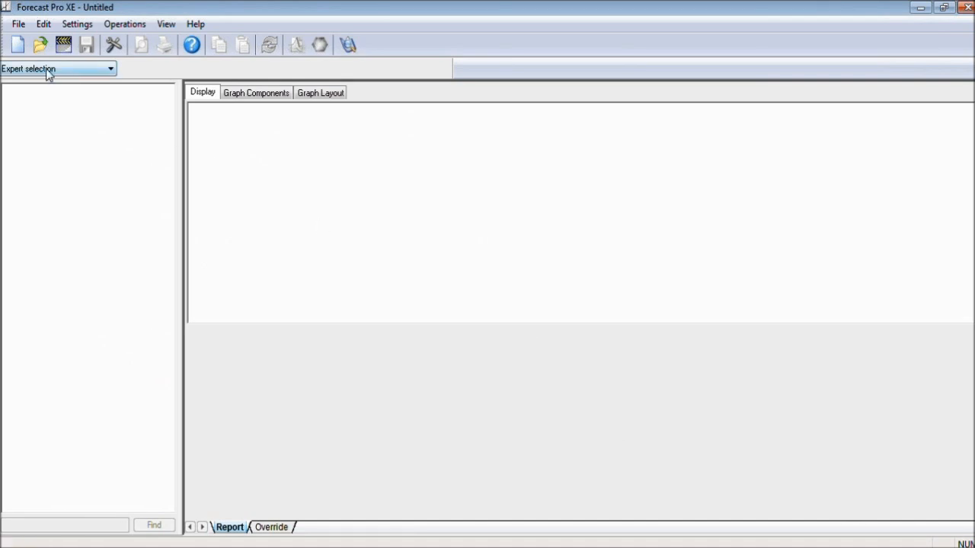
left_click(63, 46)
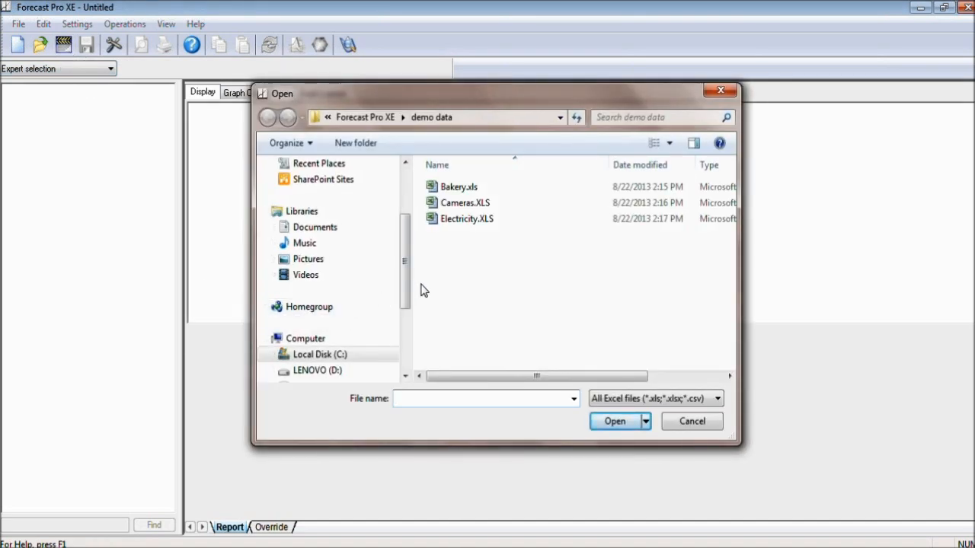
double_click(457, 194)
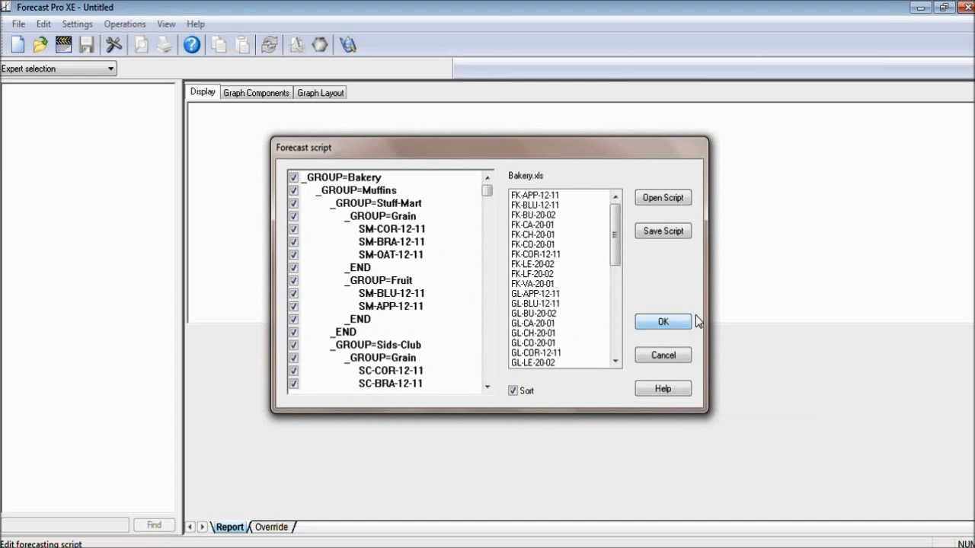
left_click(670, 324)
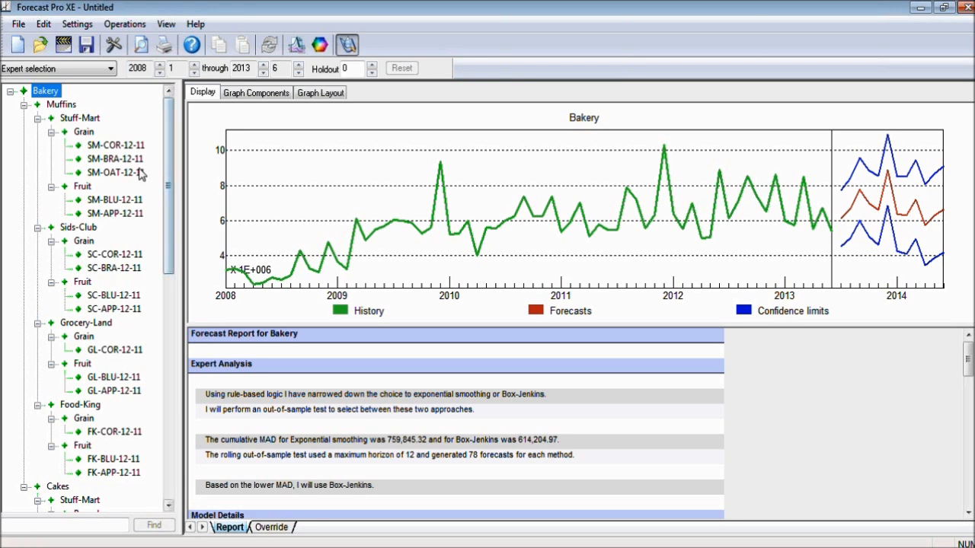
Collapse the whole hierarchy, expand Bakery to its category level, and view the Muffins and Cakes forecasts
right_click(52, 93)
left_click(101, 336)
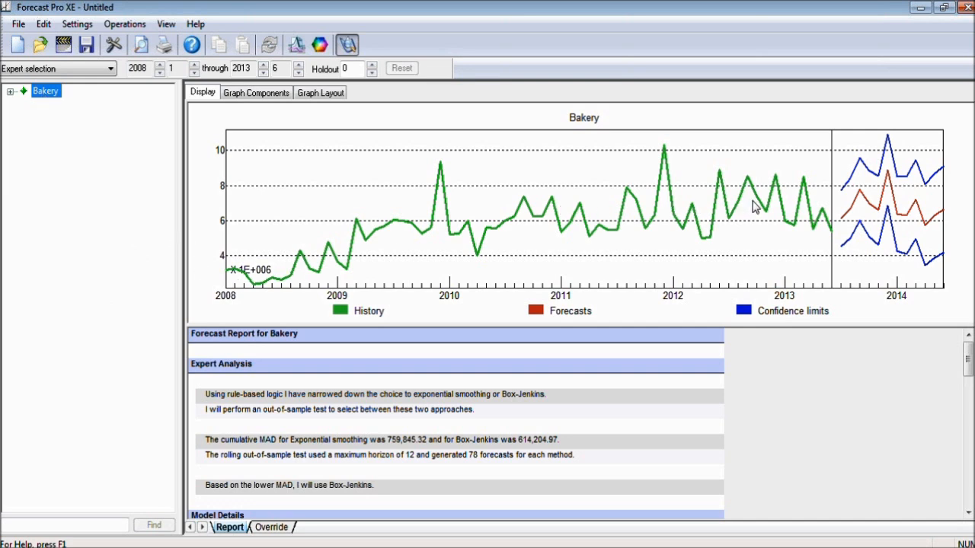
left_click(11, 92)
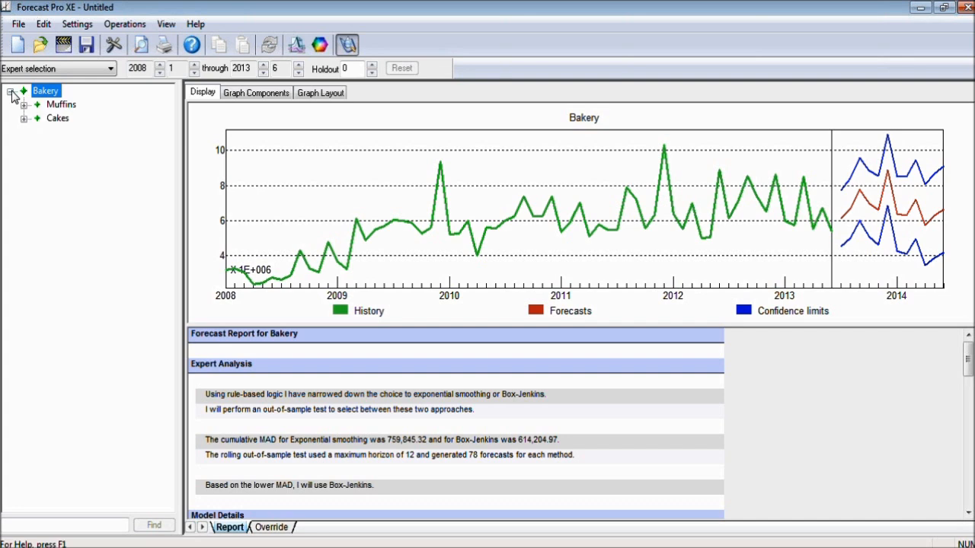
left_click(62, 107)
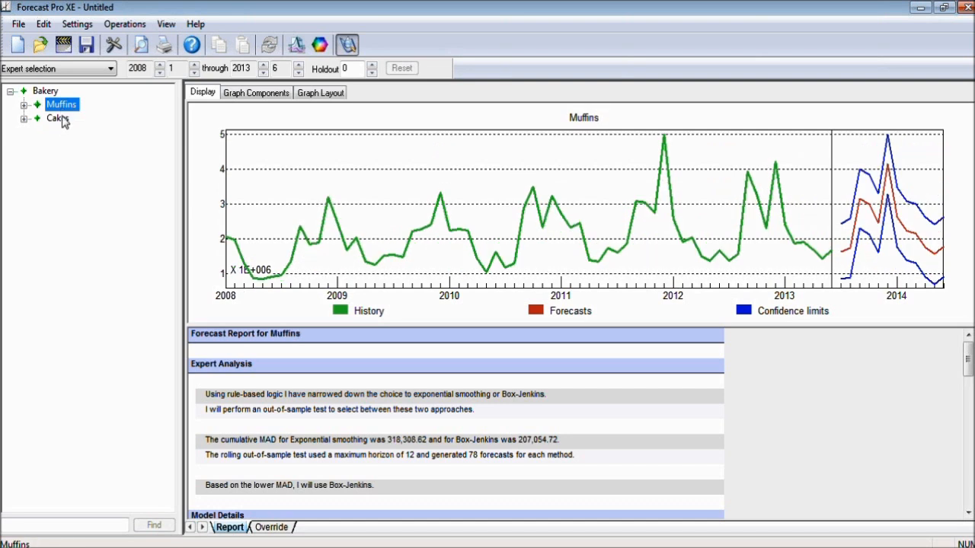
left_click(60, 119)
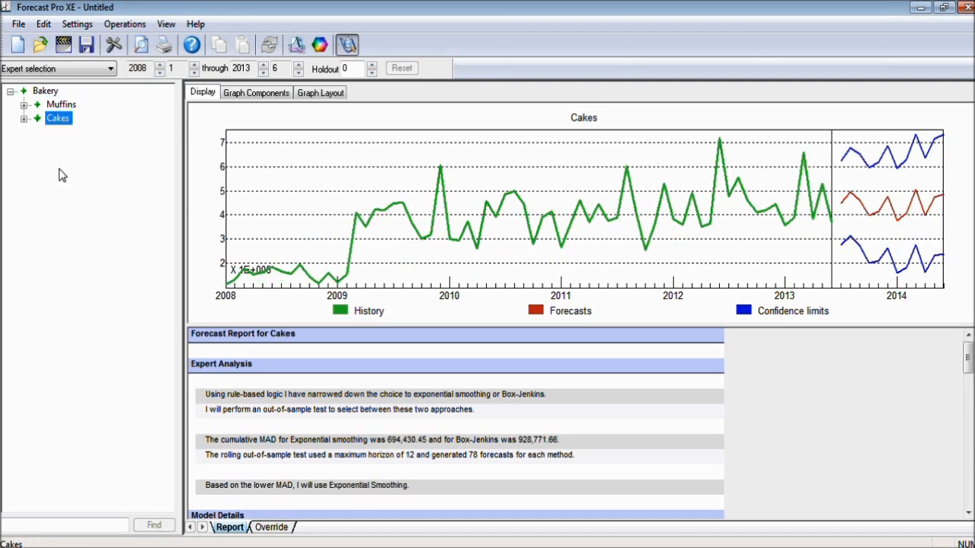
Expand the Muffins category and view the forecasts for its Stuff-Mart, Sids-Club and Grocery-Land groups
left_click(59, 107)
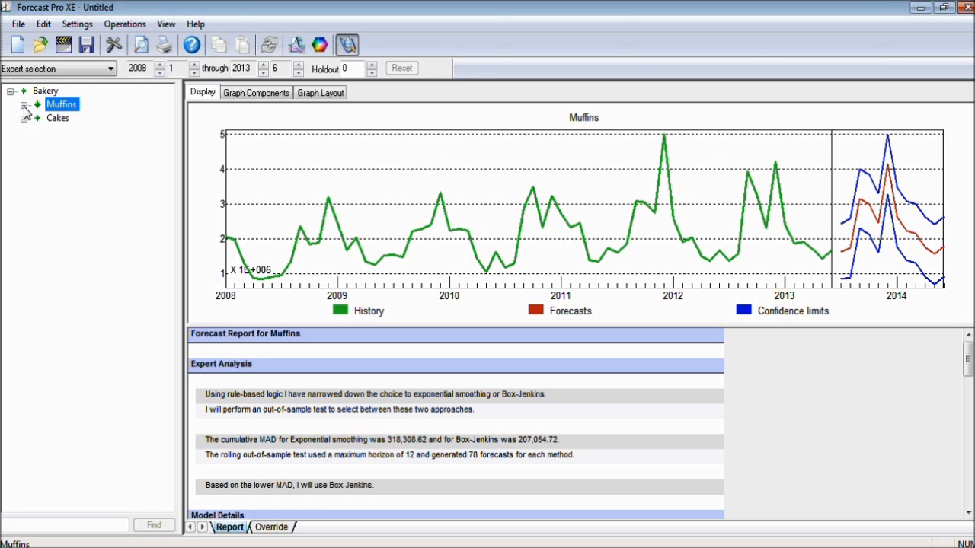
left_click(24, 106)
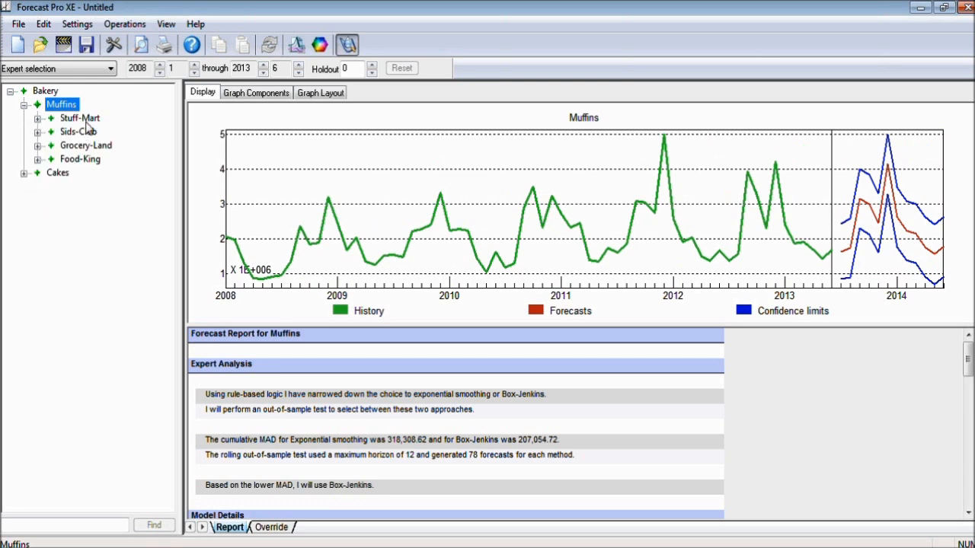
key("Down")
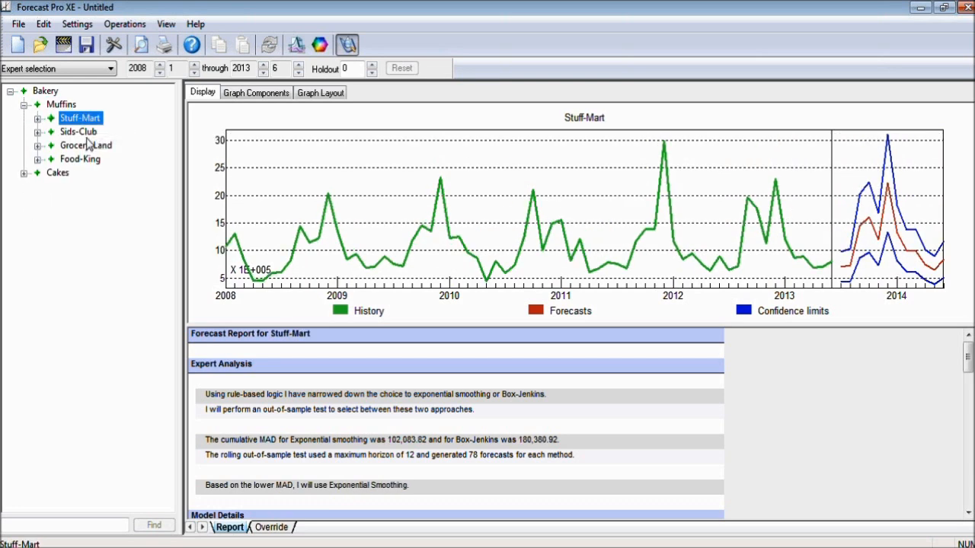
left_click(87, 133)
key("Down")
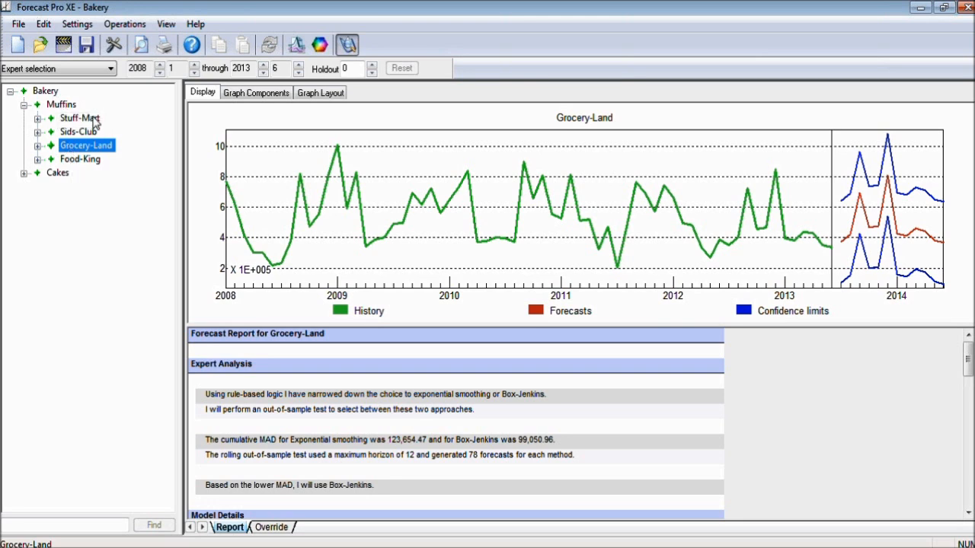
Drill down through Stuff-Mart to the Grain subcategory and view its corn, bran and oatmeal muffin forecasts
double_click(93, 124)
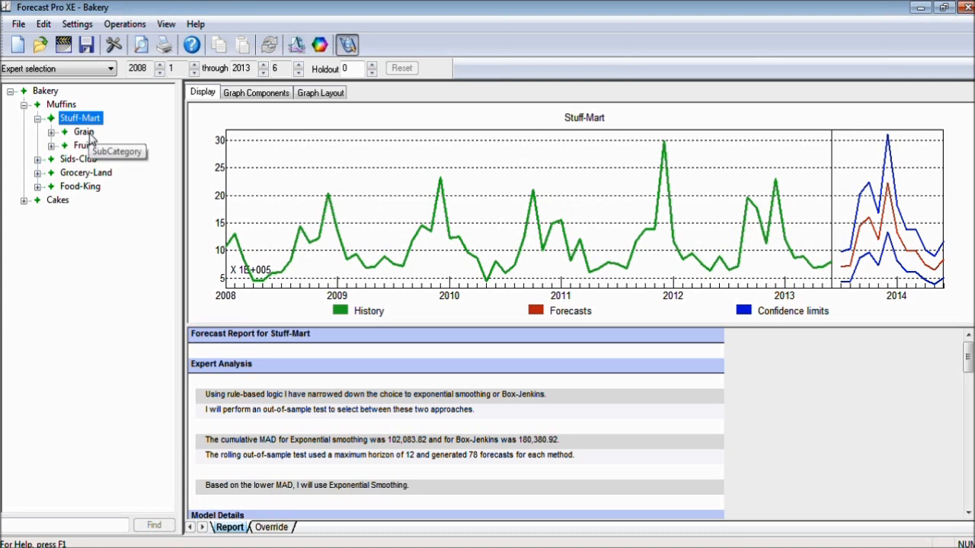
double_click(91, 135)
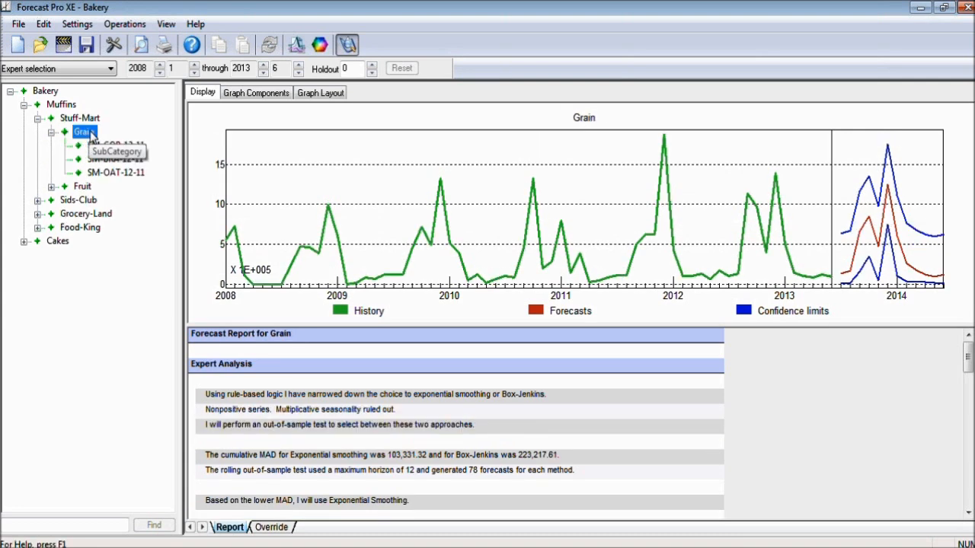
left_click(118, 145)
left_click(128, 159)
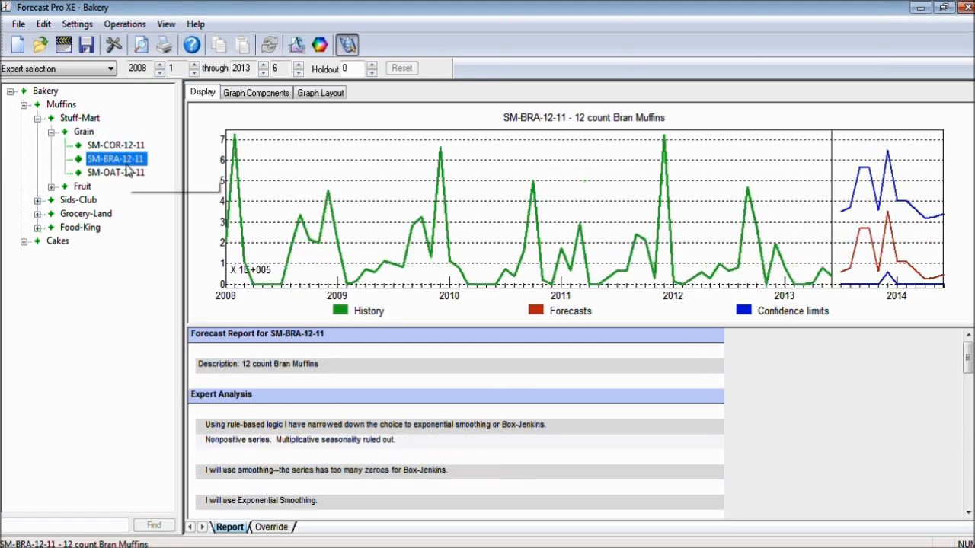
left_click(129, 173)
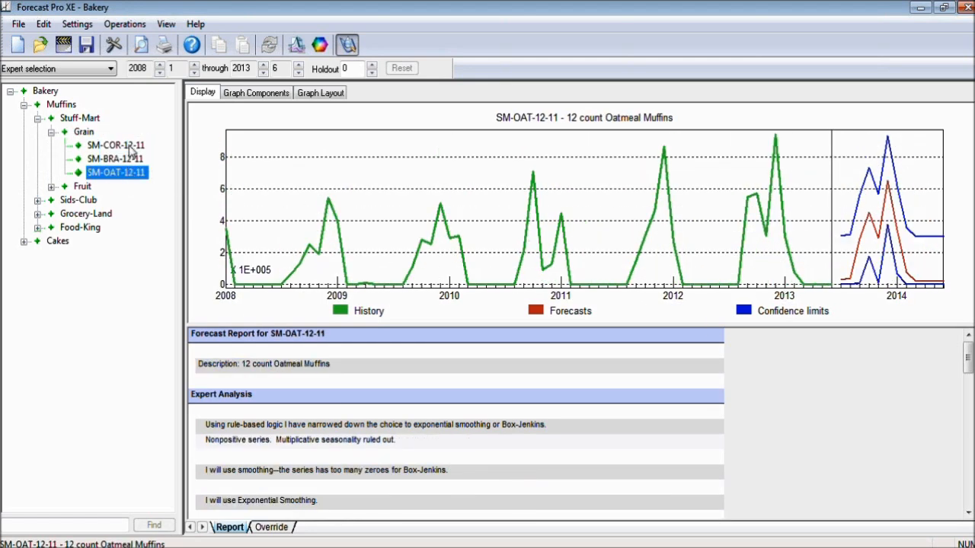
Expand all levels of the Bakery hierarchy, starting from SM-COR-12-11, and return to the beginning of the tree
right_click(125, 146)
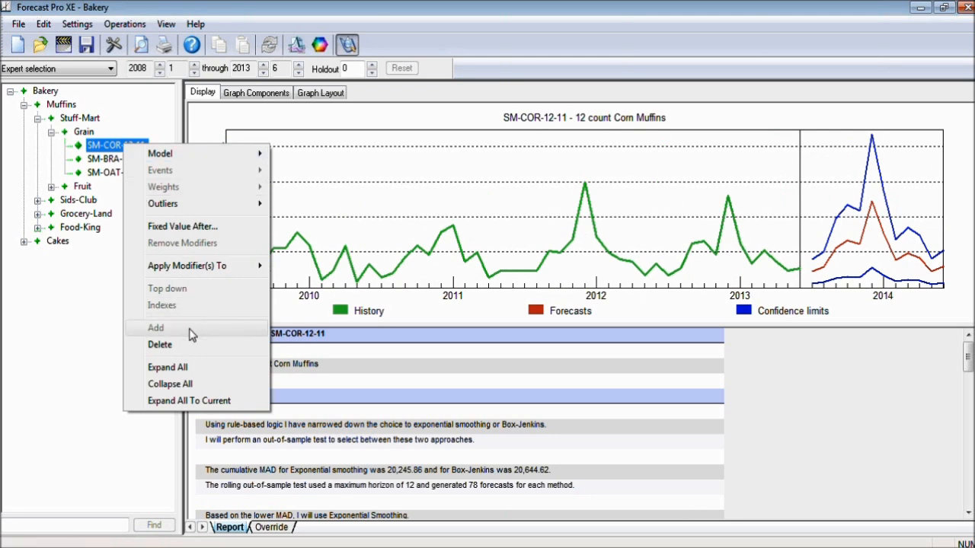
left_click(187, 366)
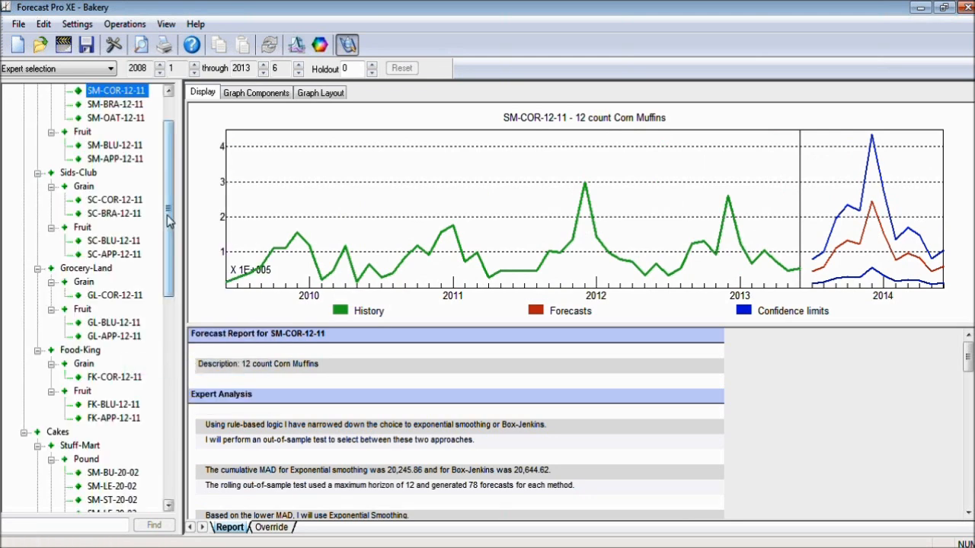
scroll(172, 221, "up", 1)
left_click_drag(172, 210, 169, 169)
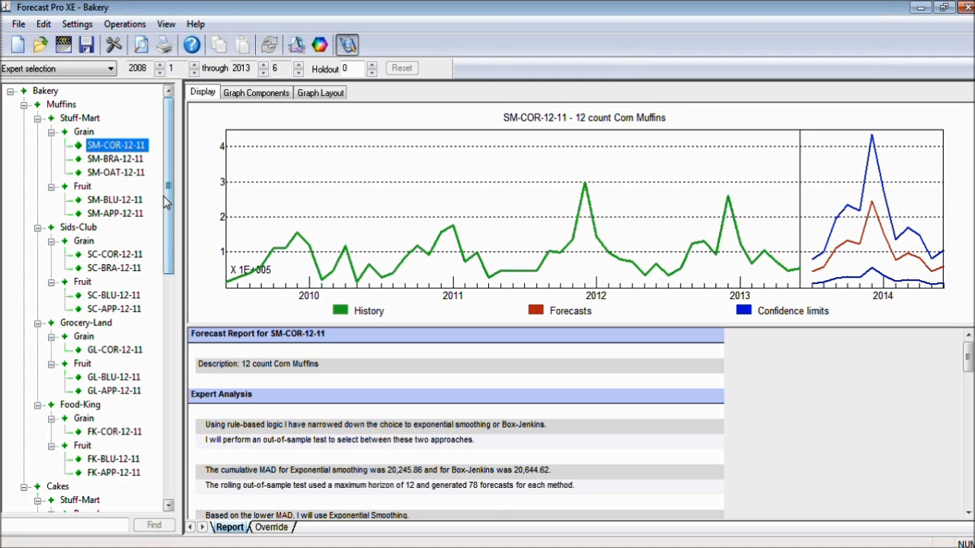
Review the Stuff-Mart grain muffin items, and step from the Bakery total through Muffins, Stuff-Mart and Grain to SM-COR-12-11
left_click(121, 160)
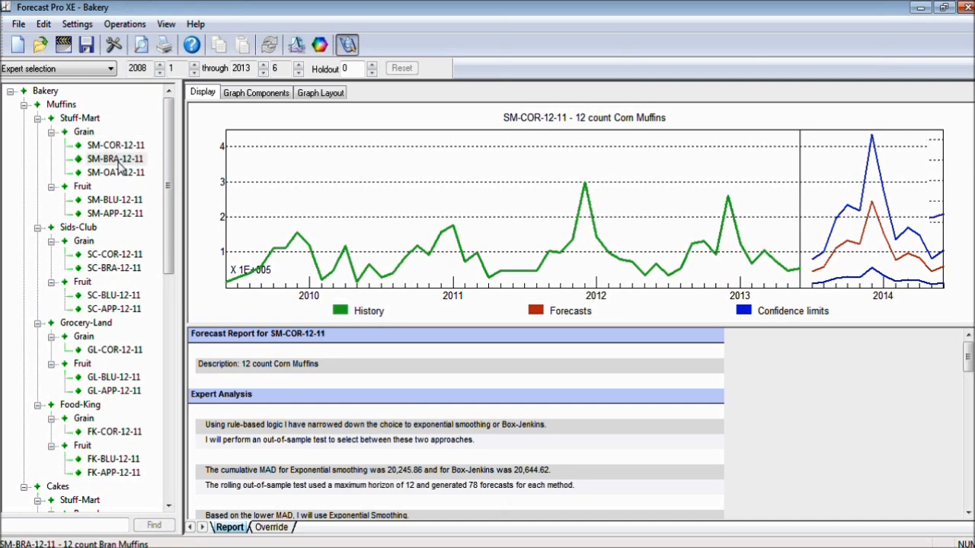
left_click(124, 174)
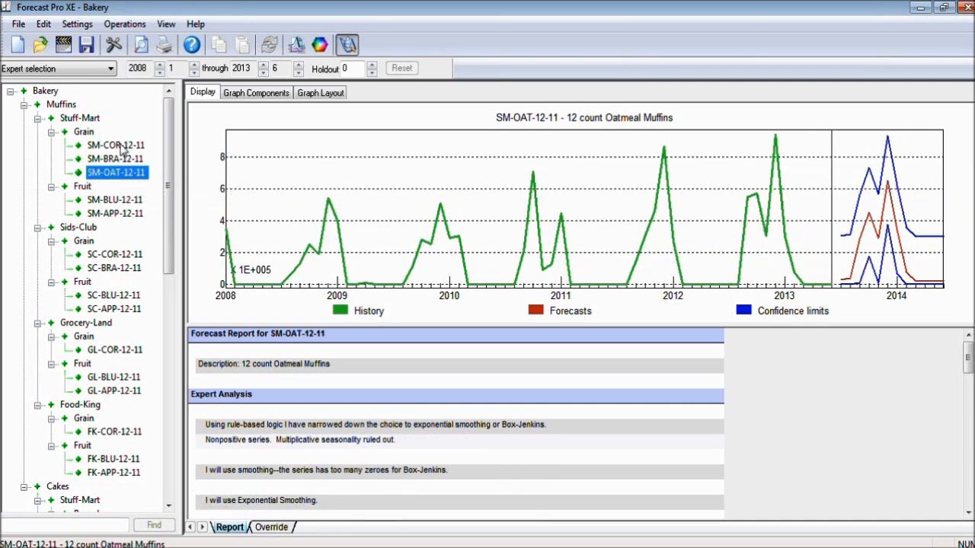
left_click(123, 147)
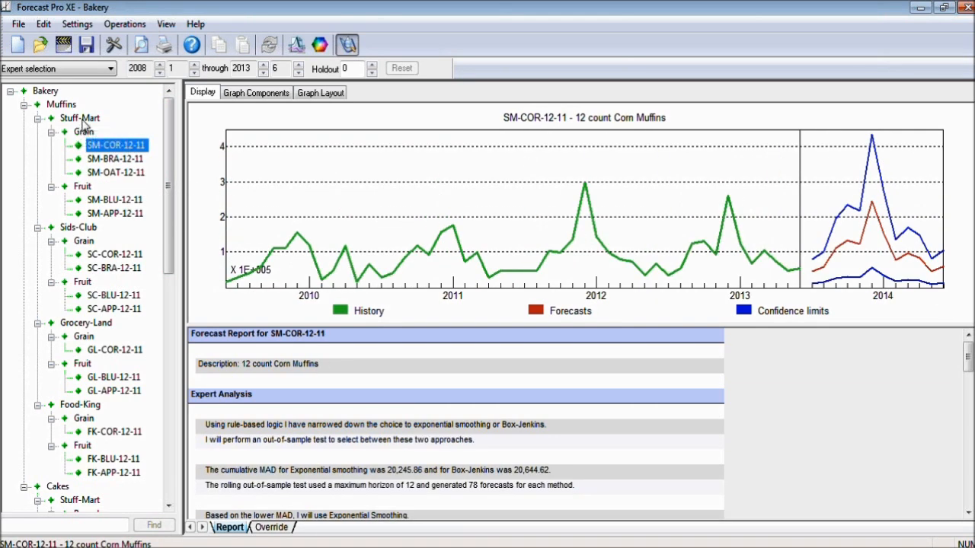
left_click(45, 91)
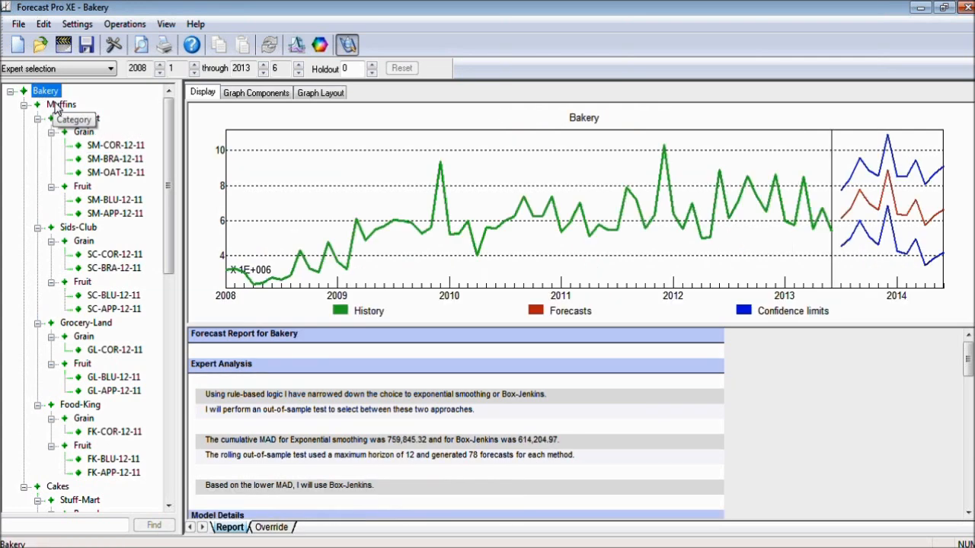
left_click(61, 104)
left_click(75, 119)
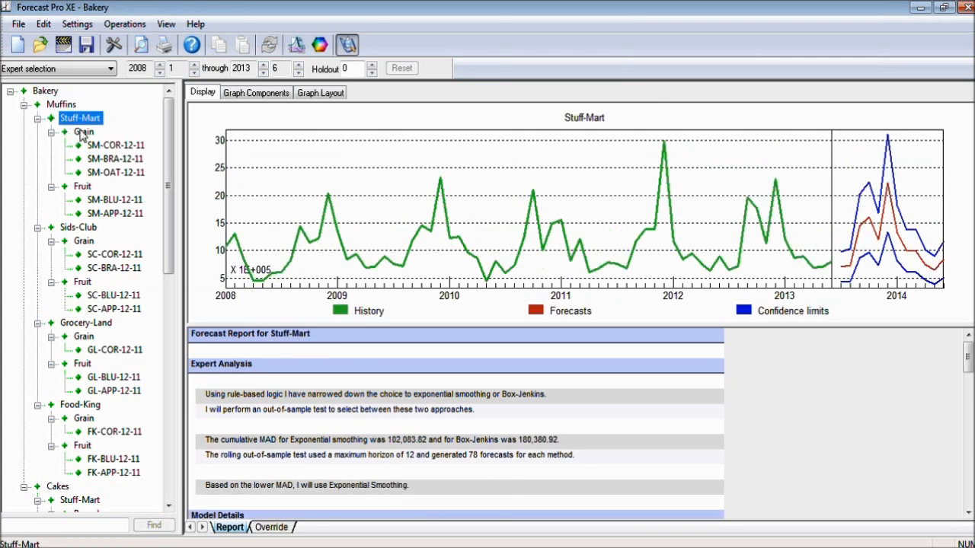
left_click(83, 132)
left_click(126, 146)
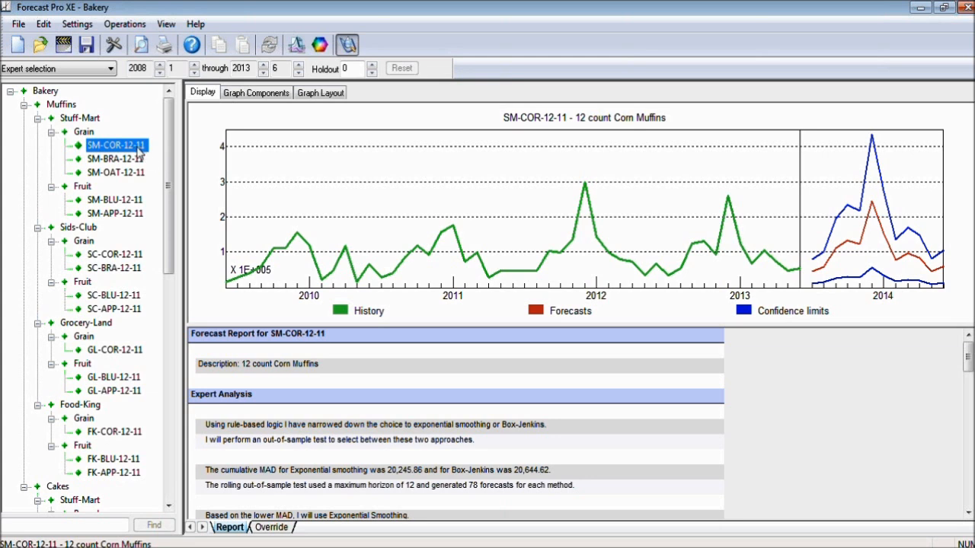
Review the forecasting model choices available for SM-COR-12-11 in the Stuff-Mart grain muffins
right_click(138, 150)
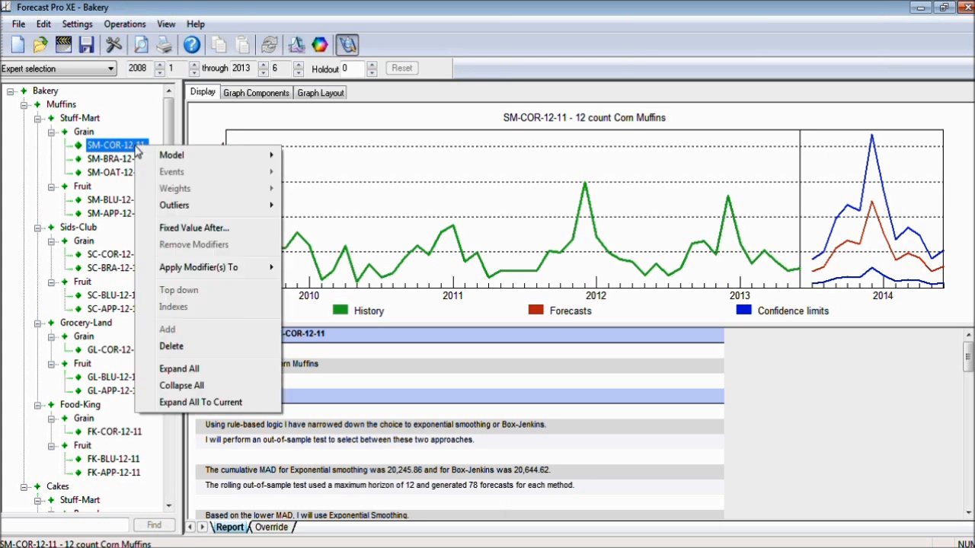
mouse_move(259, 155)
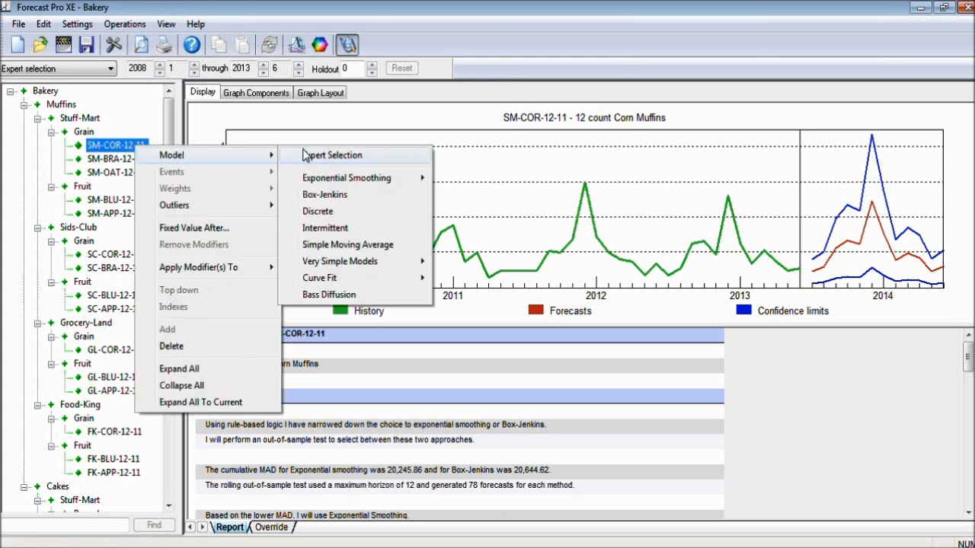
left_click(388, 350)
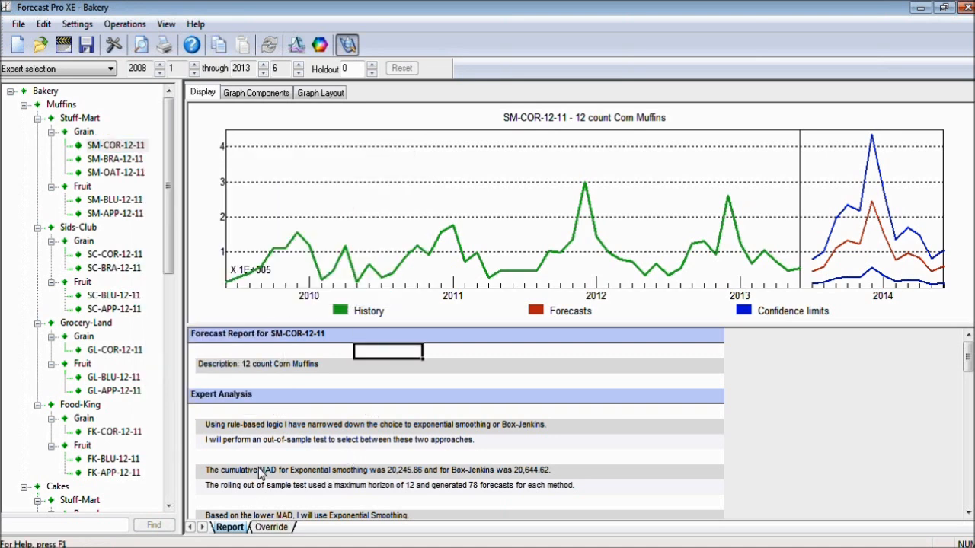
Override the August forecast for Stuff-Mart muffins with 1,000,000 and commit the override
left_click(81, 120)
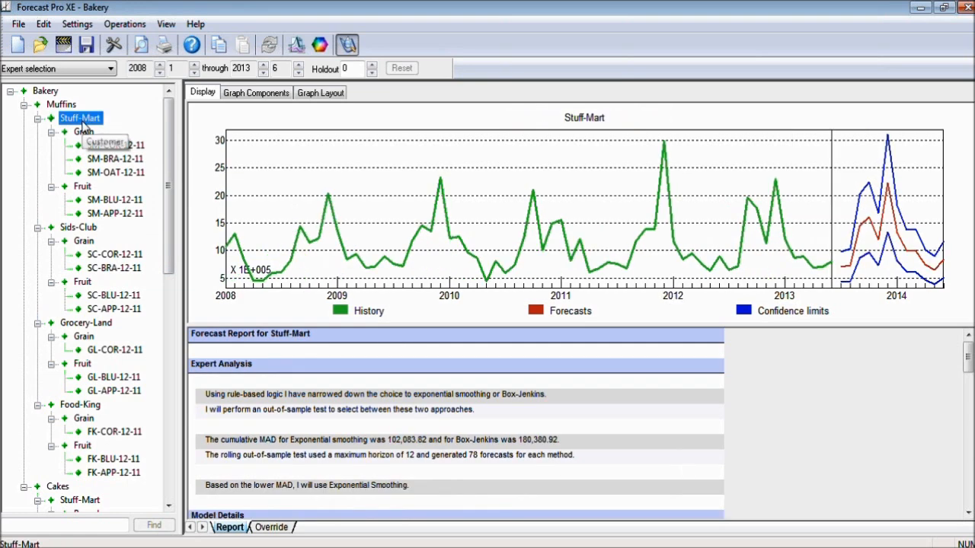
left_click(273, 528)
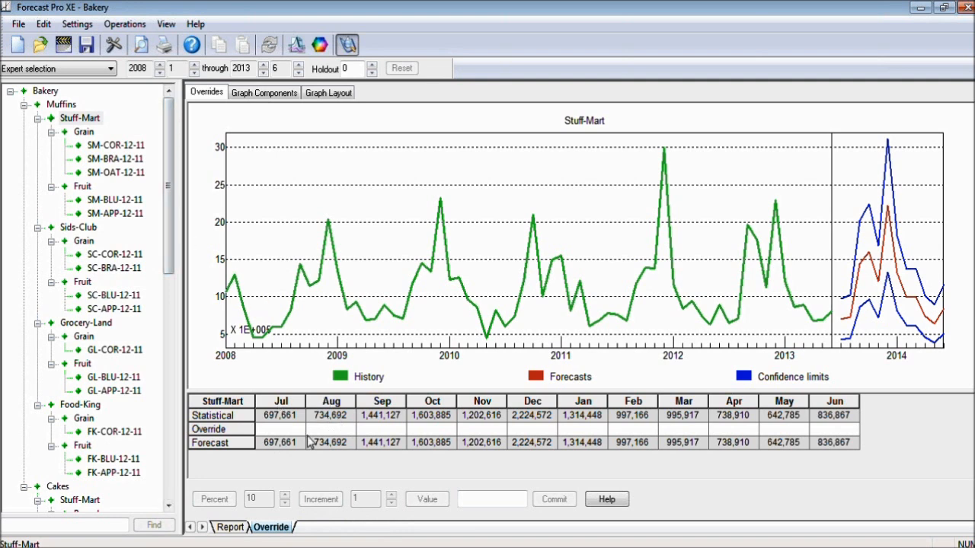
left_click(326, 431)
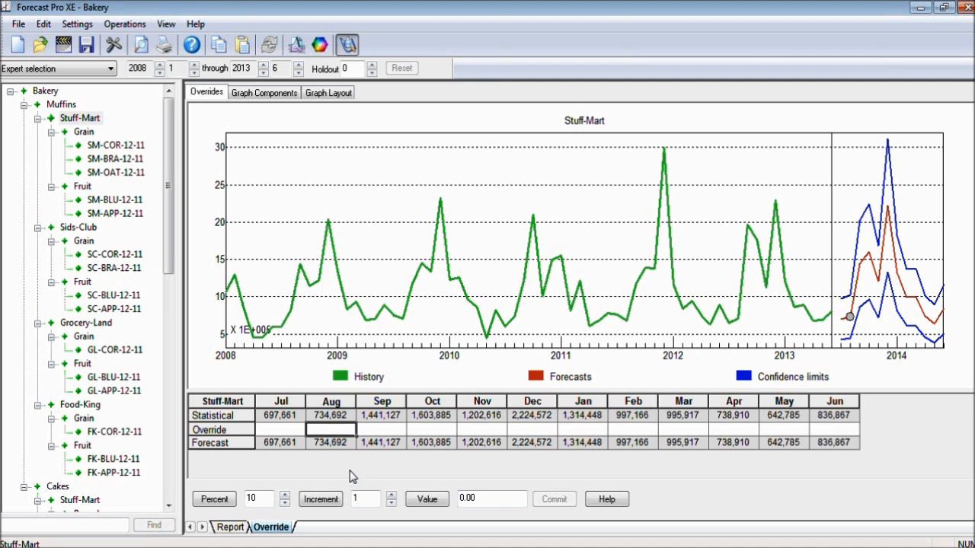
type("1000000")
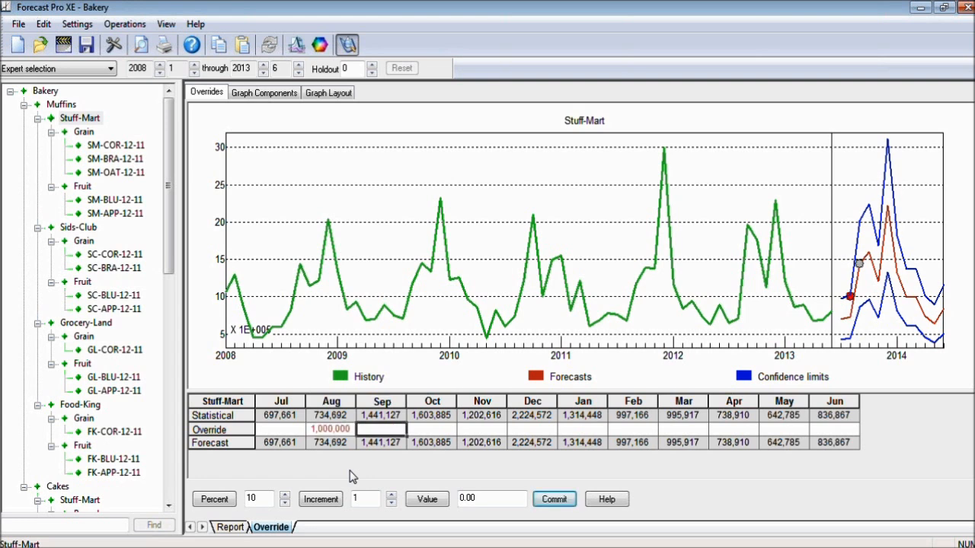
key("Tab")
left_click(555, 499)
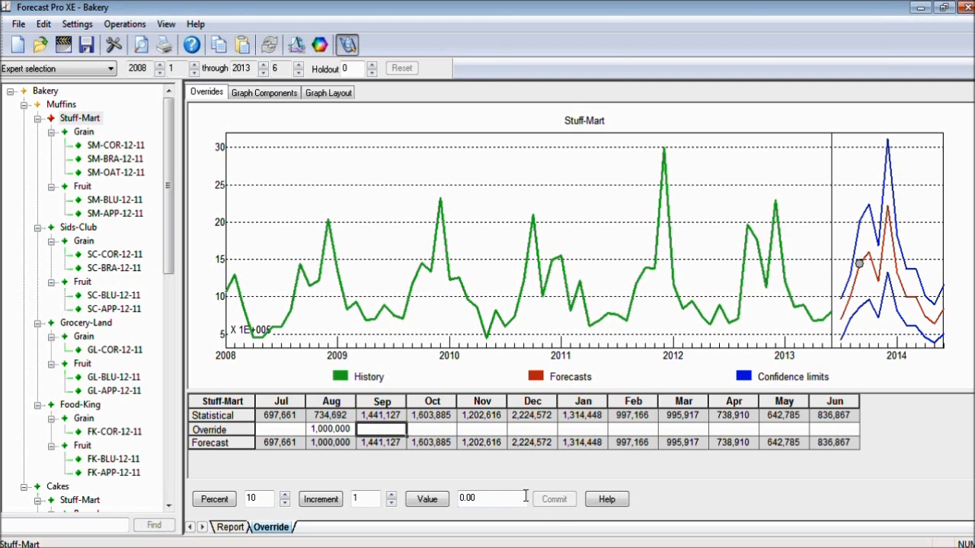
Check how the August override carries through Muffins, Stuff-Mart, Grain and SM-COR-12-11, returning to Stuff-Mart
left_click(65, 107)
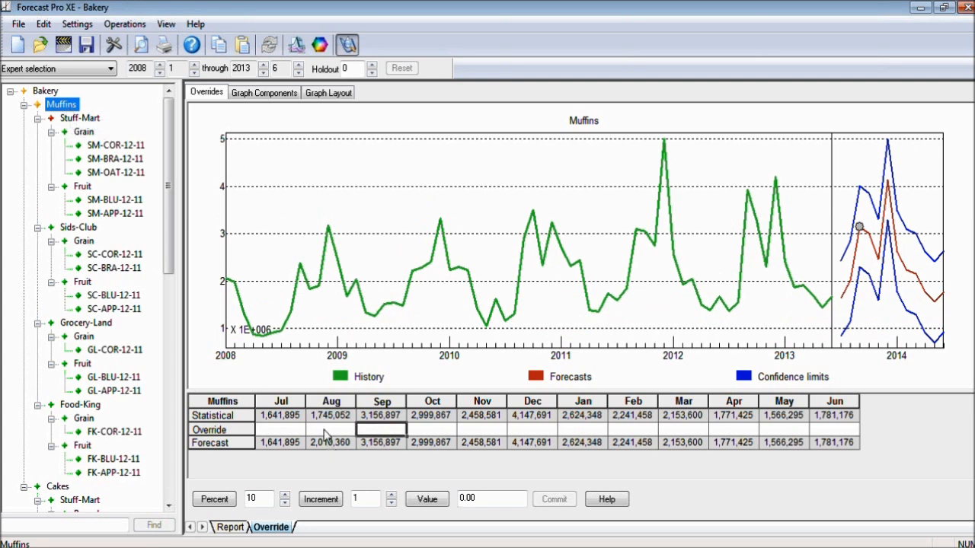
left_click(76, 121)
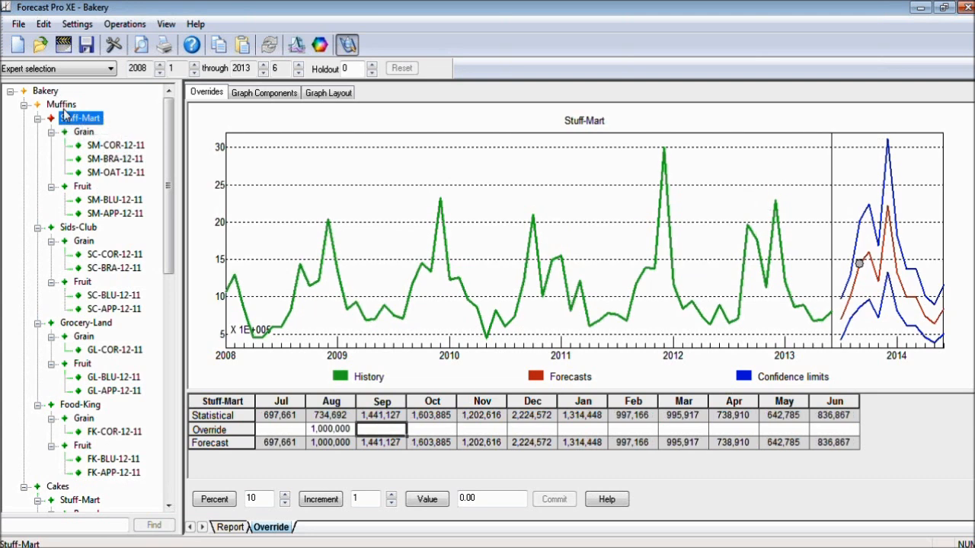
left_click(85, 134)
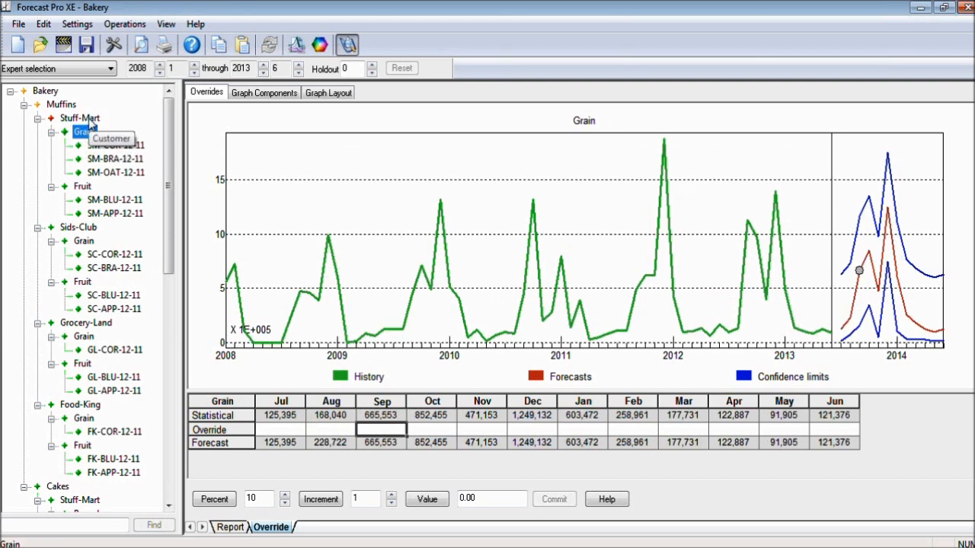
left_click(98, 145)
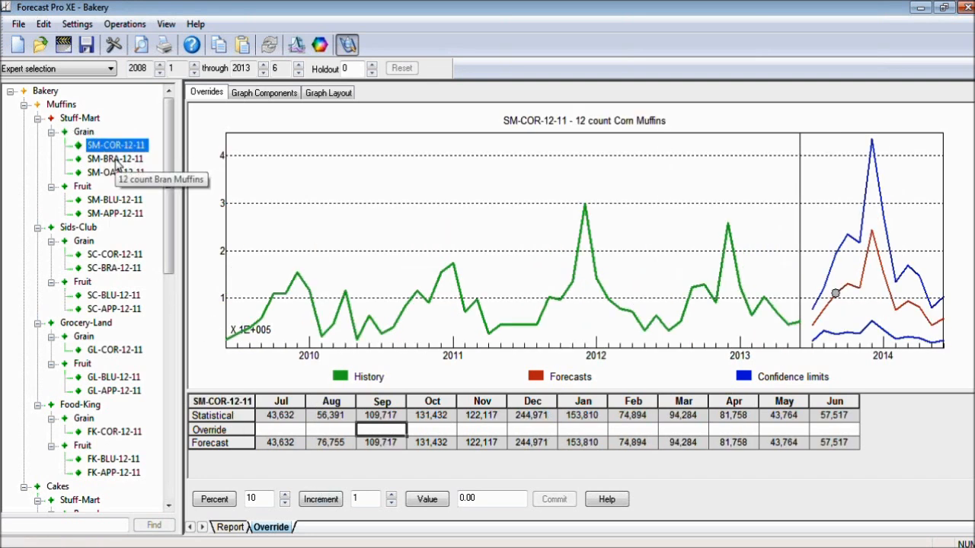
left_click(90, 119)
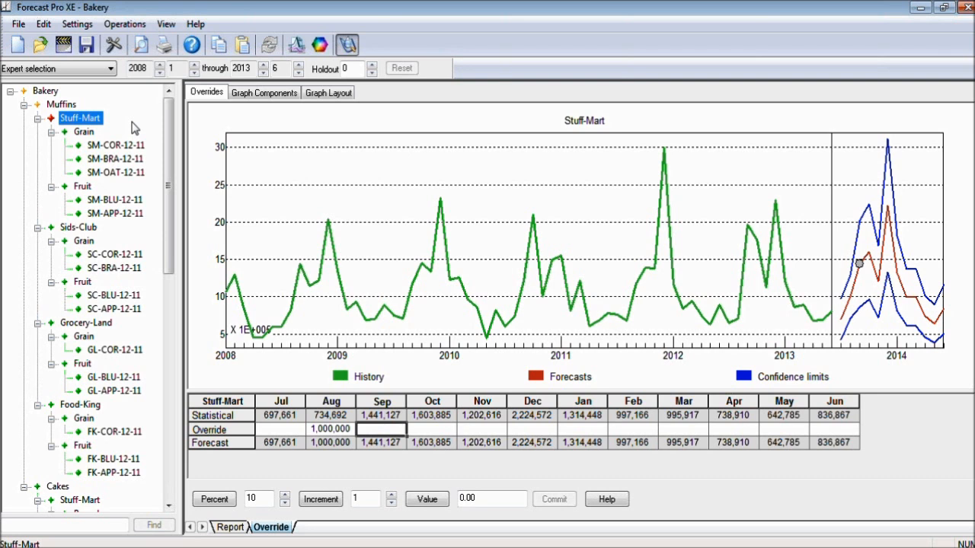
Apply the top-down approach to the Muffins category and switch to the PowerPoint slide show
left_click(67, 105)
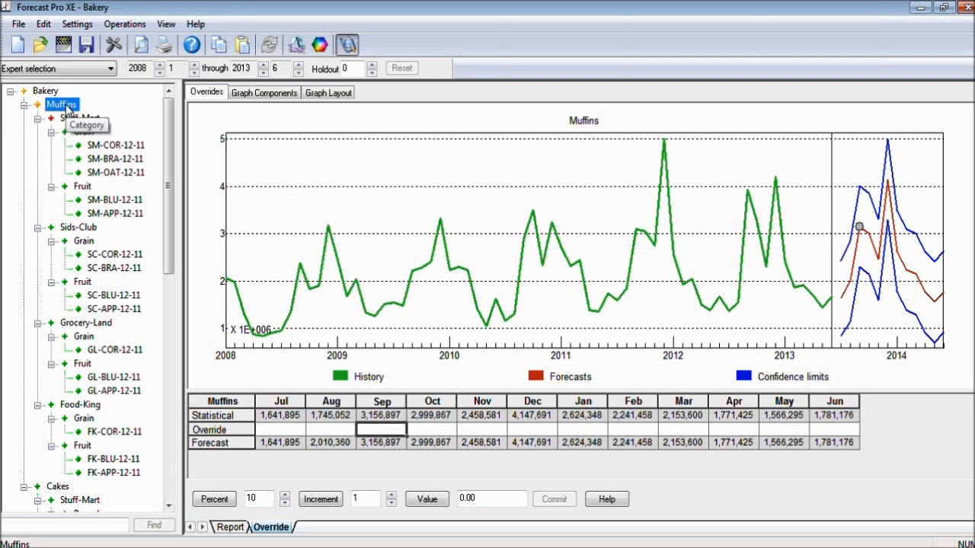
right_click(67, 109)
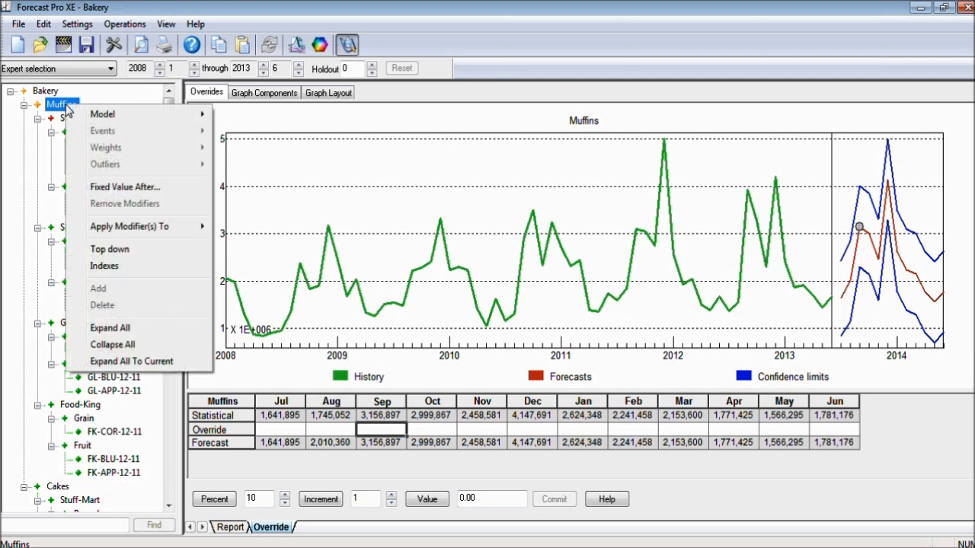
left_click(144, 253)
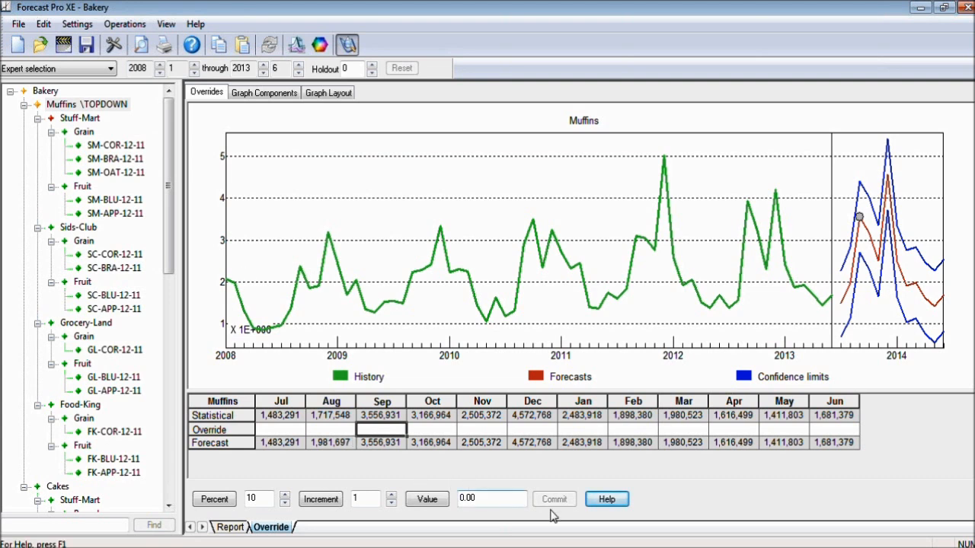
key("alt+Tab")
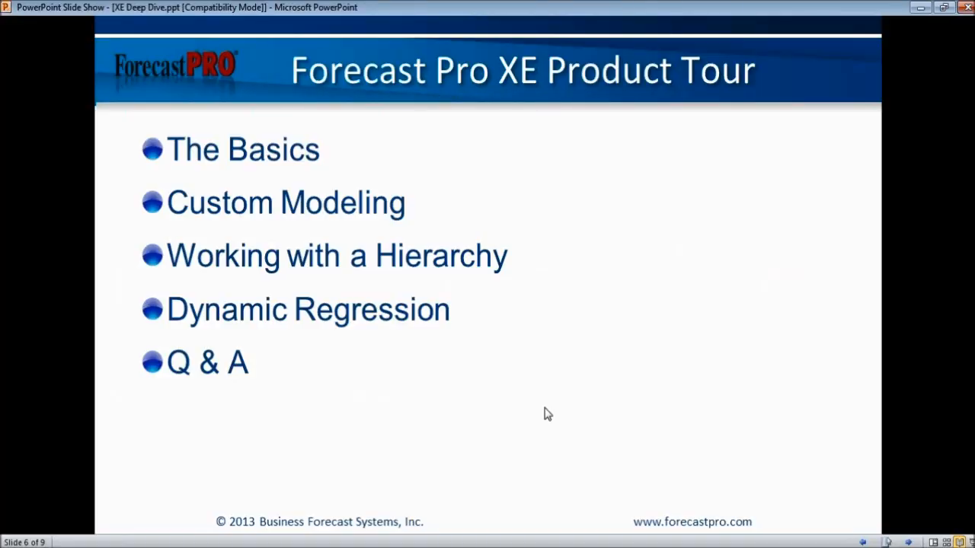
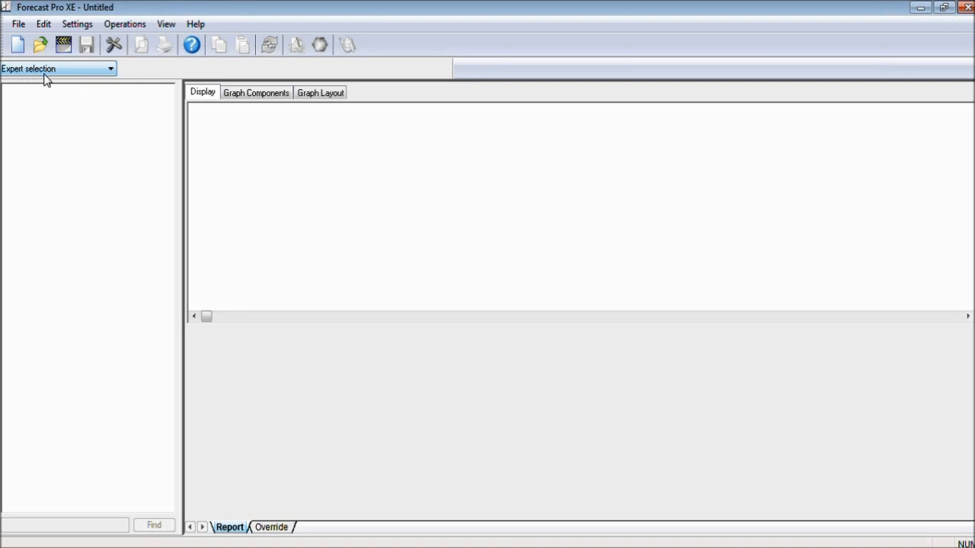
In Forecast Pro XE, set the forecasting mode to Dynamic regression and load Electricity.XLS into the forecast script
left_click(111, 70)
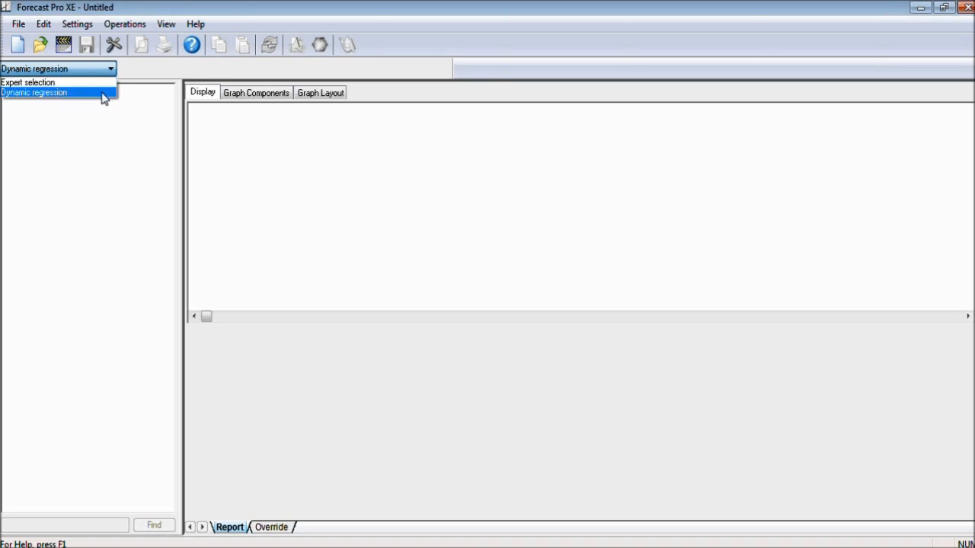
left_click(105, 99)
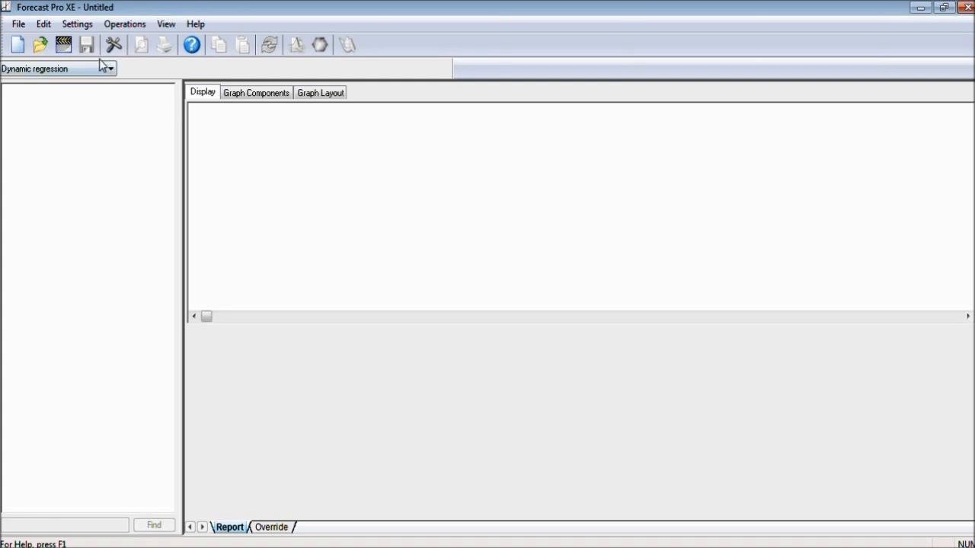
left_click(64, 45)
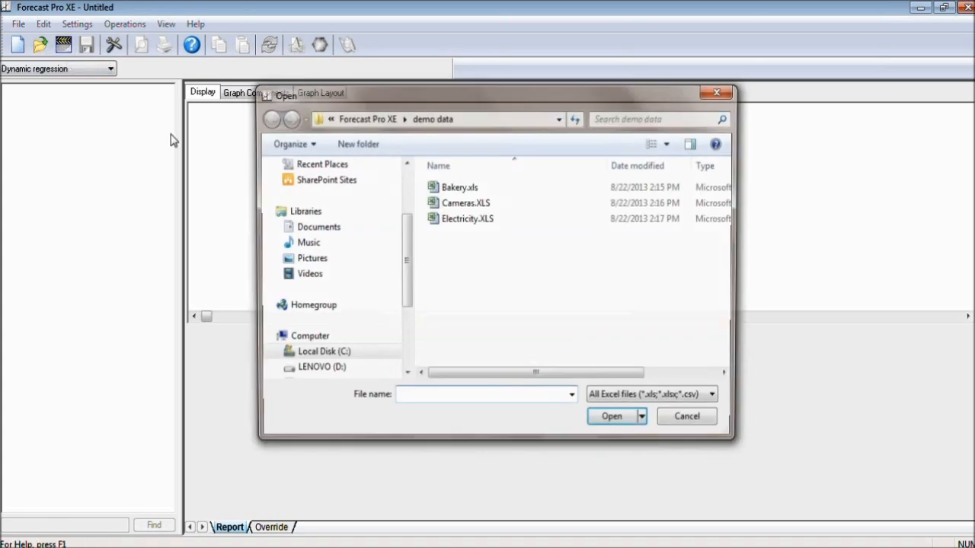
double_click(461, 220)
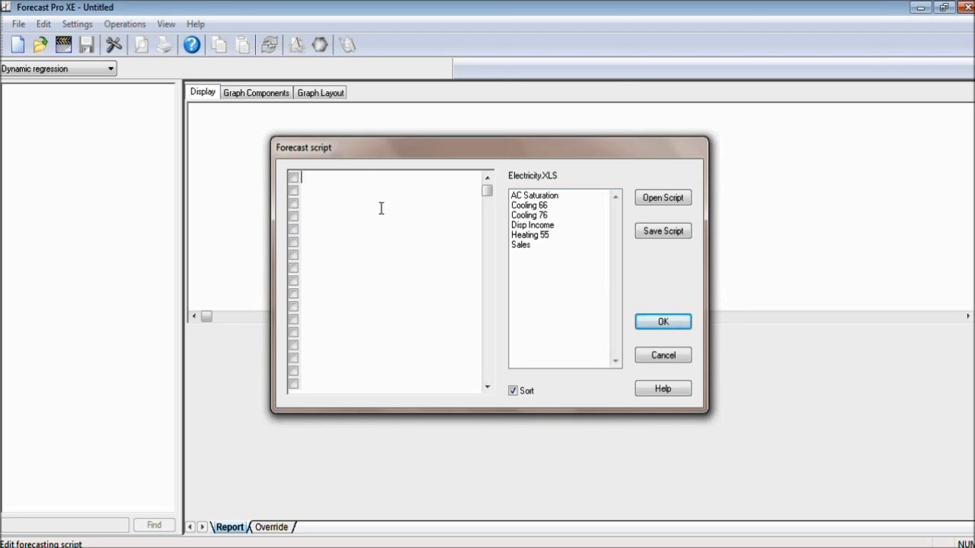
Add Sales, Cooling 76, Cooling 66, Heating 55, Disp Income and AC Saturation to the forecast script in that order
double_click(524, 250)
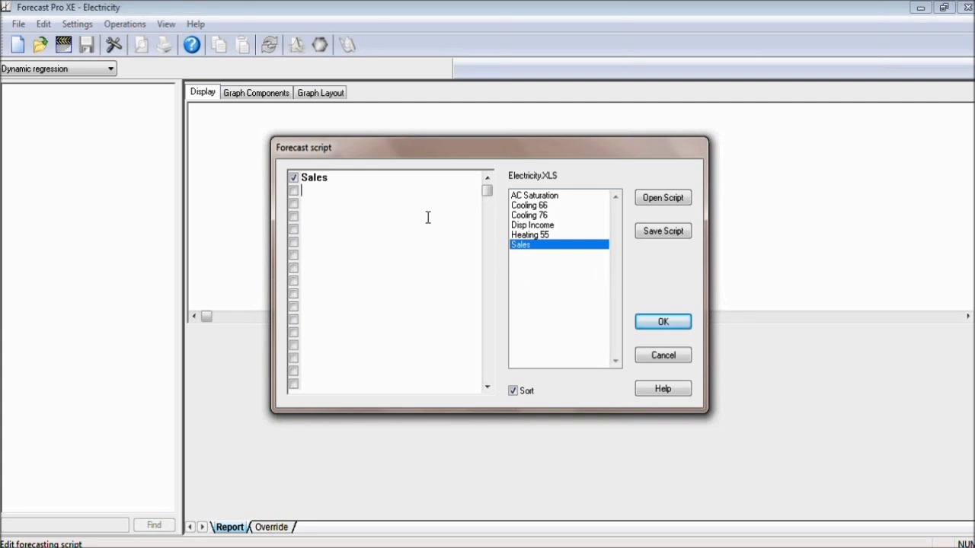
double_click(528, 216)
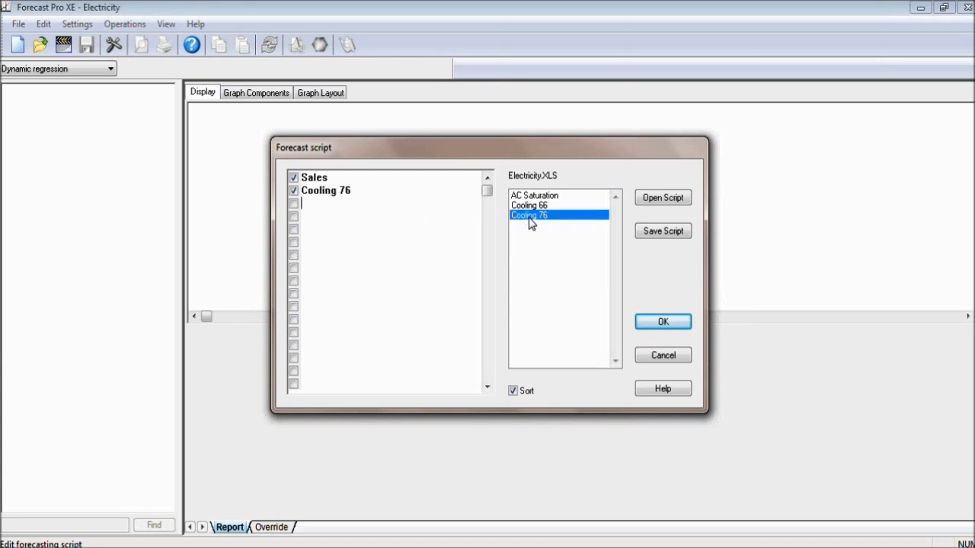
double_click(529, 205)
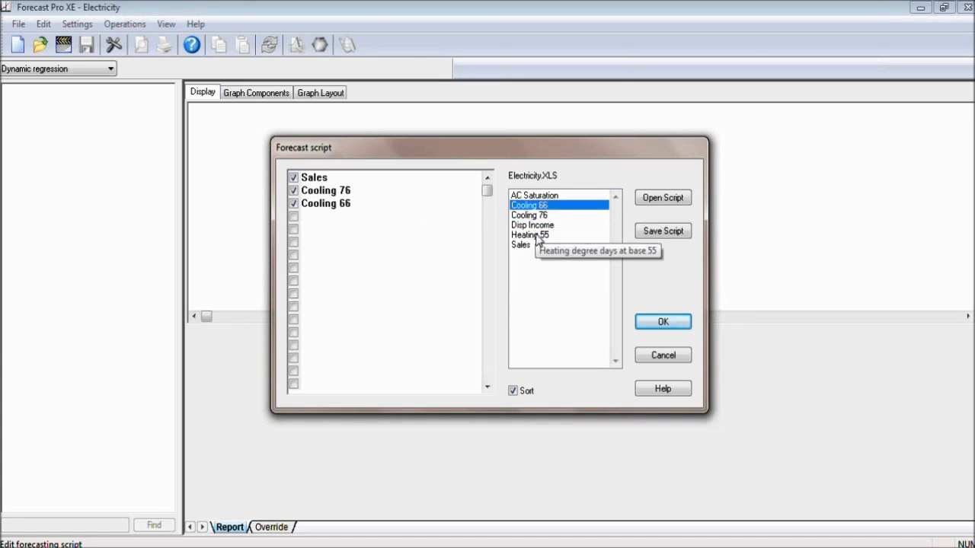
double_click(534, 235)
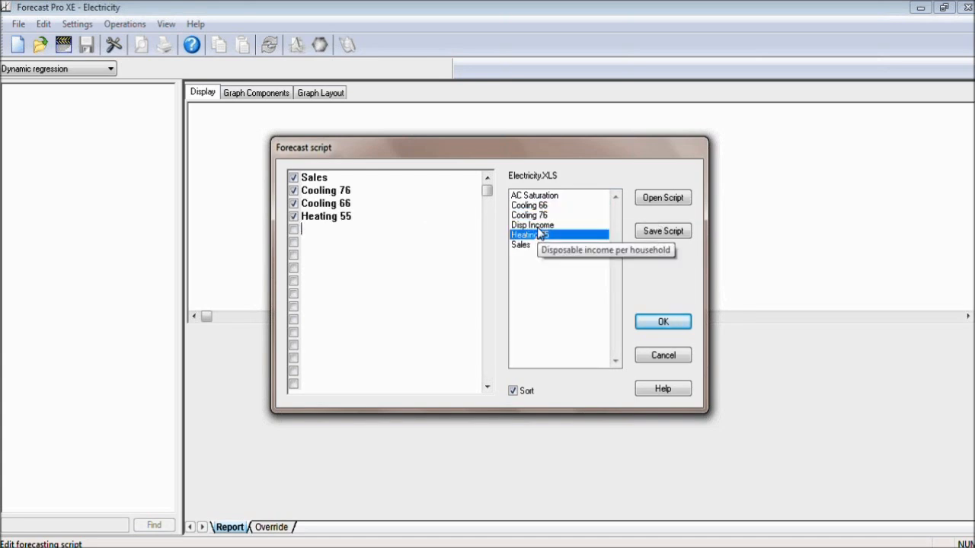
double_click(533, 226)
double_click(540, 197)
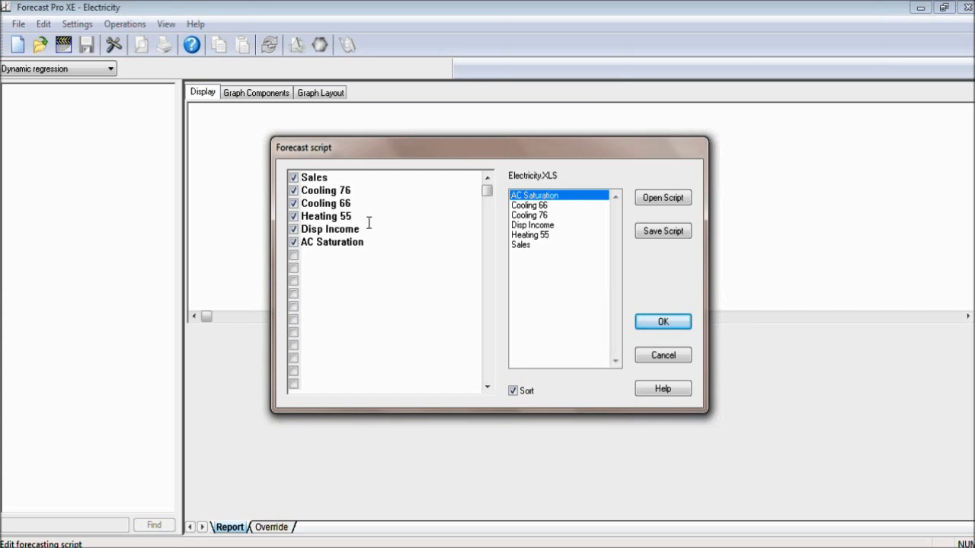
Add a constant term to the script on the line below AC Saturation
left_click(368, 228)
left_click(370, 240)
left_click(312, 257)
right_click(311, 257)
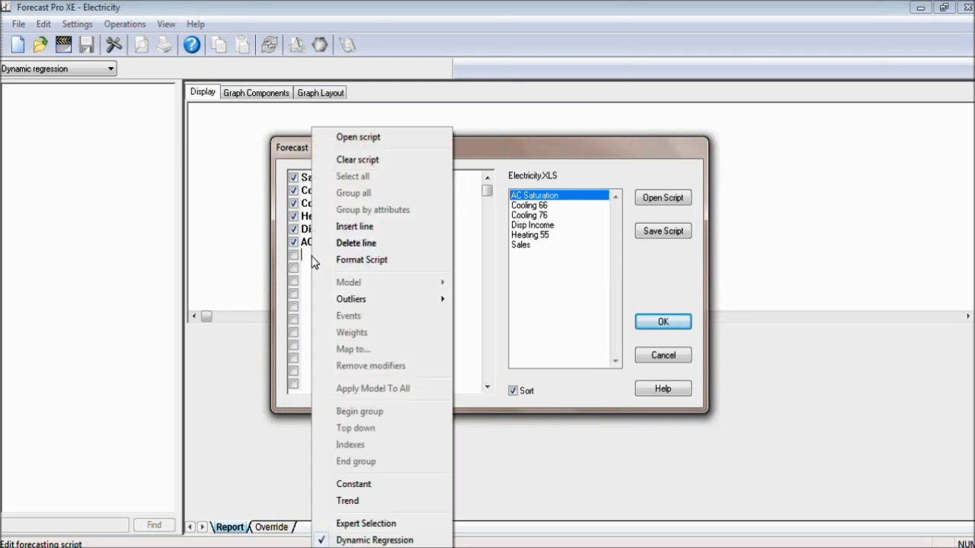
left_click(354, 485)
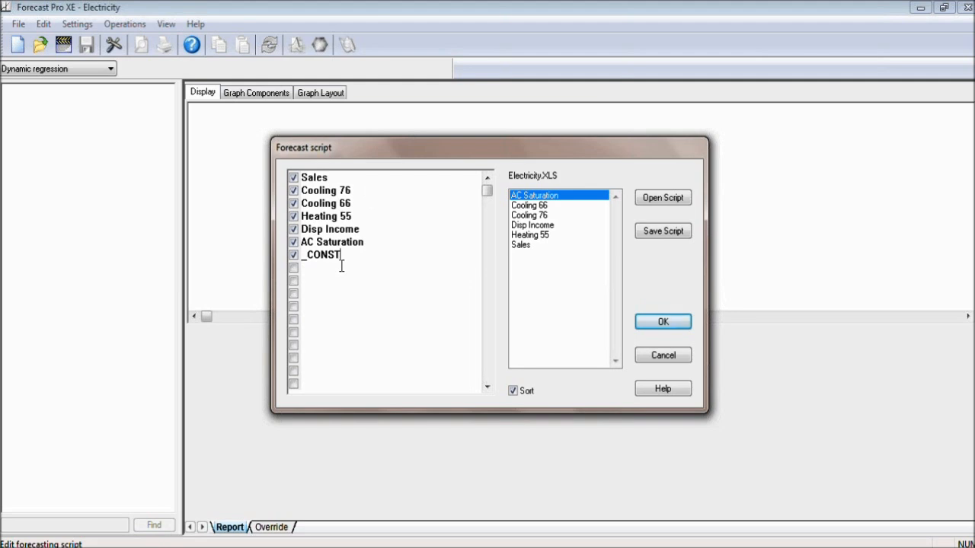
Exclude Disp Income and AC Saturation from the script and accept it to build the Sales regression
left_click(294, 229)
left_click(293, 242)
left_click(660, 323)
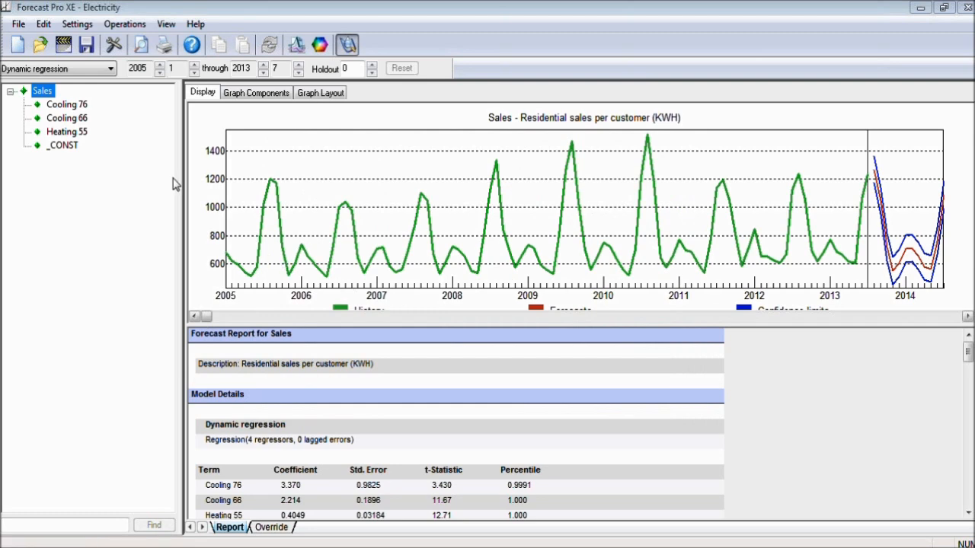
Narrow the variable tree to widen the Sales graph, and add the fitted values to it
left_click_drag(180, 184, 123, 181)
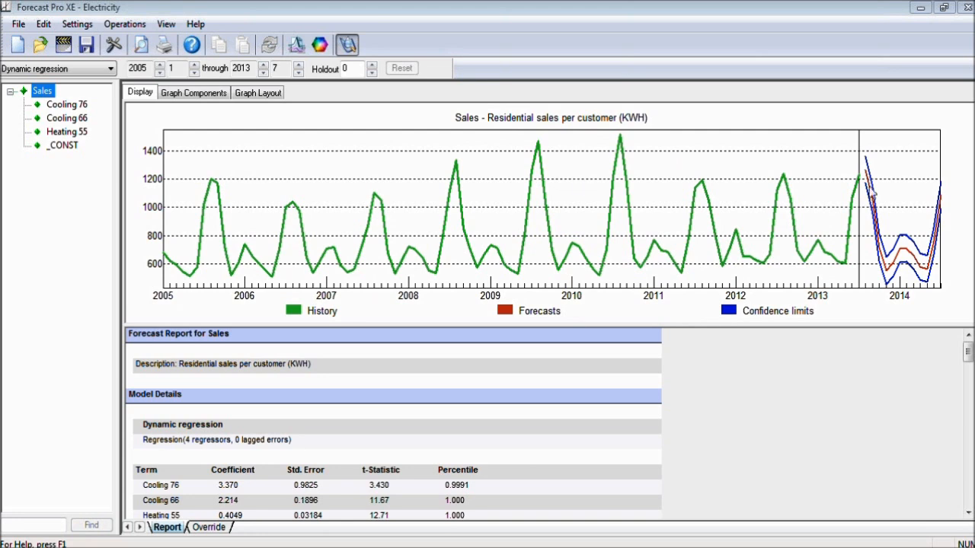
right_click(406, 160)
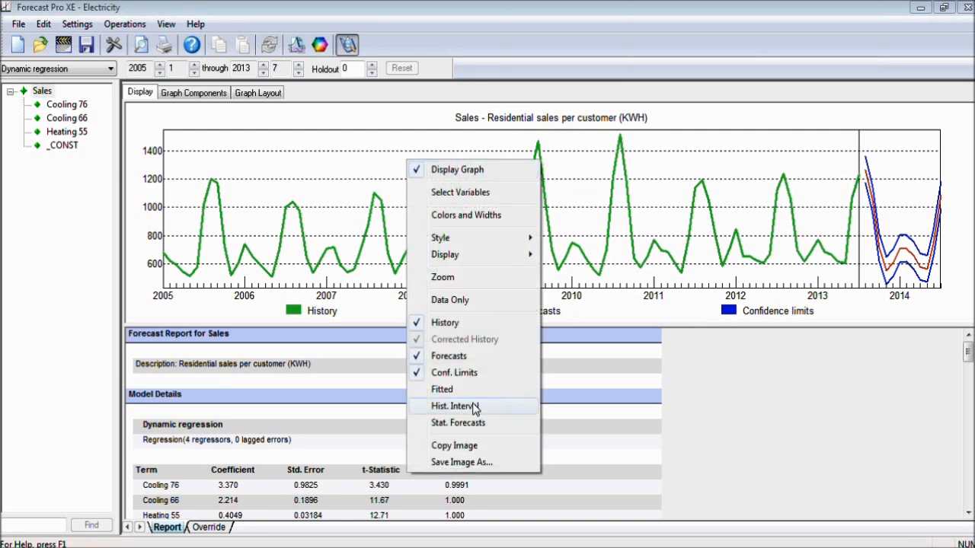
left_click(466, 390)
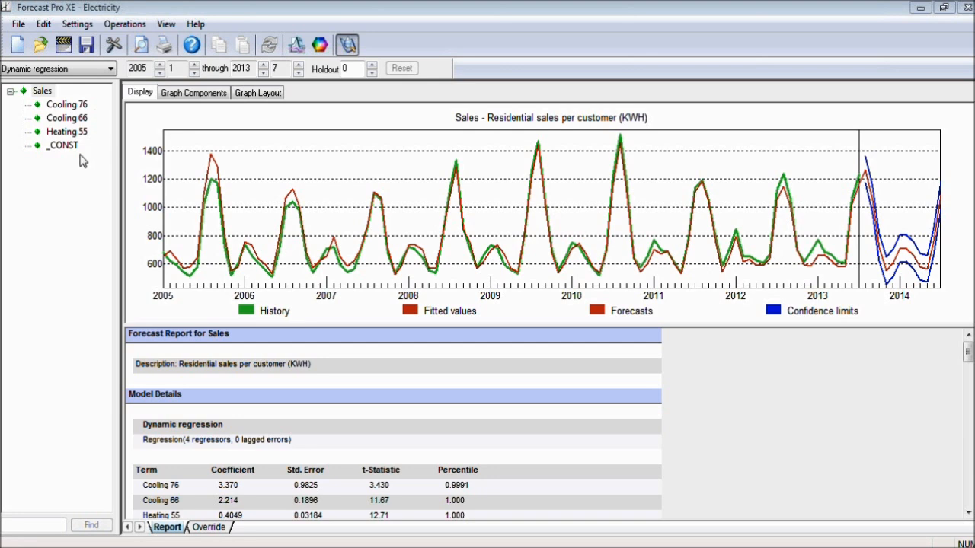
Review the graphs of the Cooling 76, Cooling 66 and Heating 55 variables, and the coefficient table in the Sales report
left_click(59, 106)
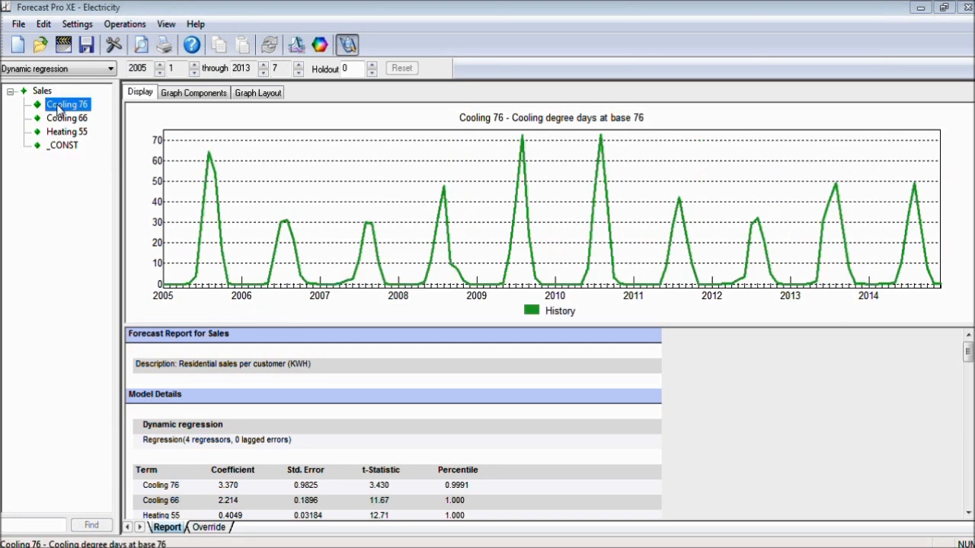
left_click(61, 118)
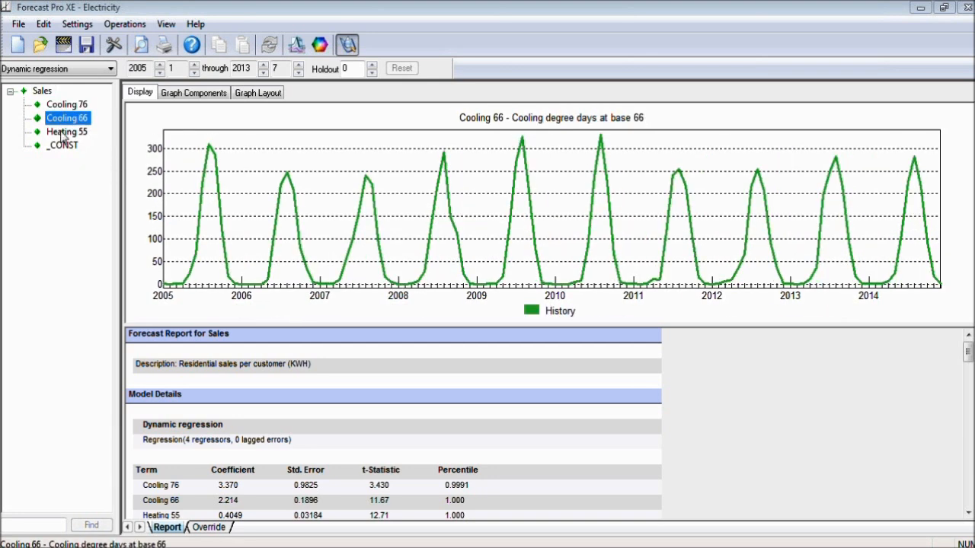
left_click(63, 133)
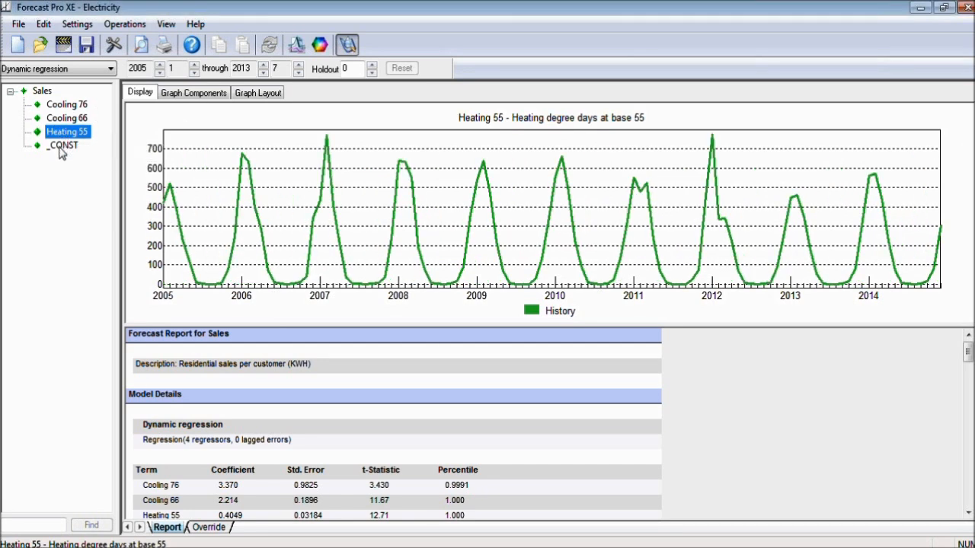
left_click(61, 146)
left_click(41, 93)
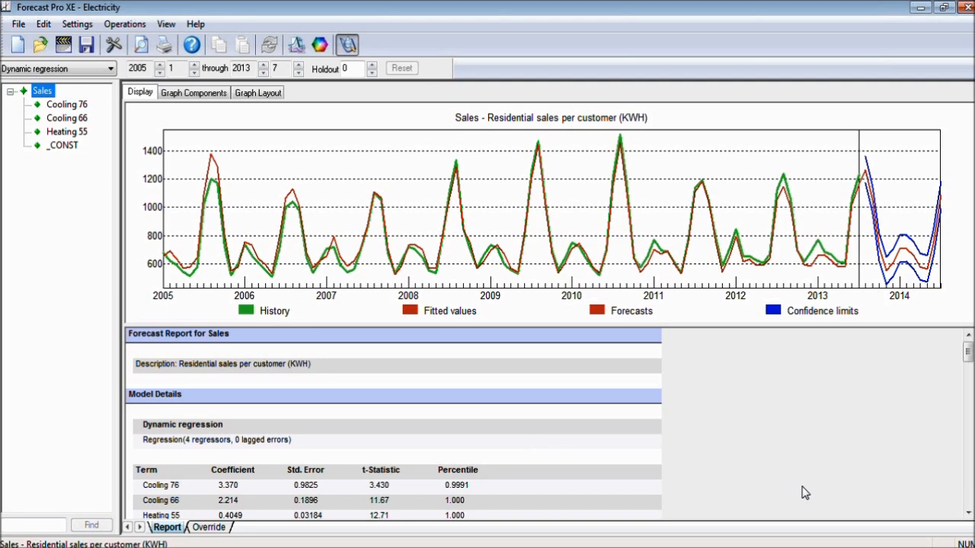
left_click(968, 514)
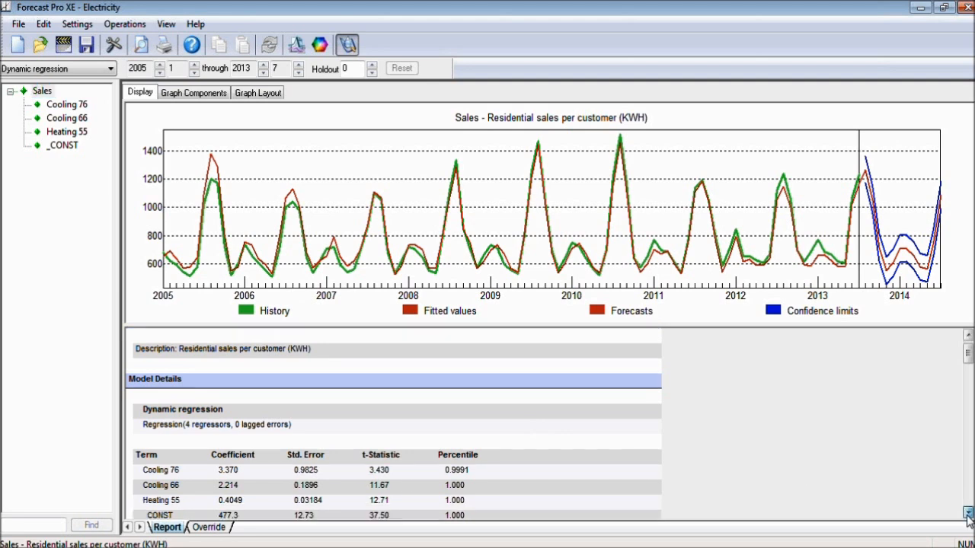
left_click(968, 514)
left_click(968, 516)
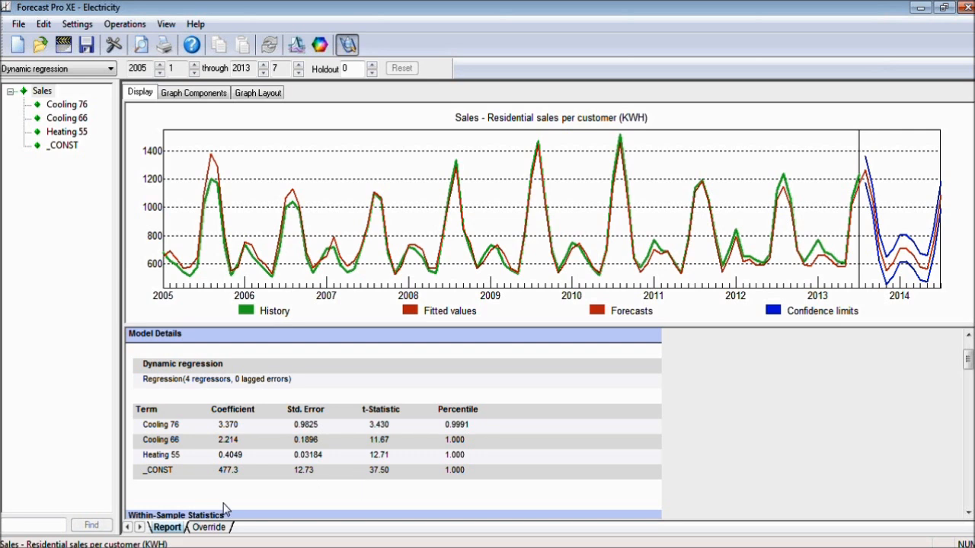
Add the Advanced Diagnostics view for Sales and show its covariance matrix
right_click(177, 529)
mouse_move(220, 524)
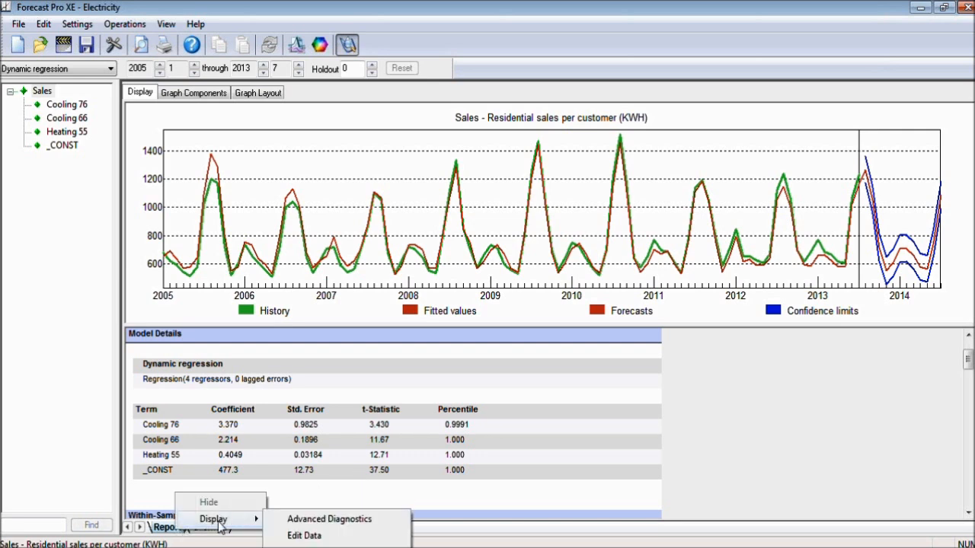
left_click(292, 521)
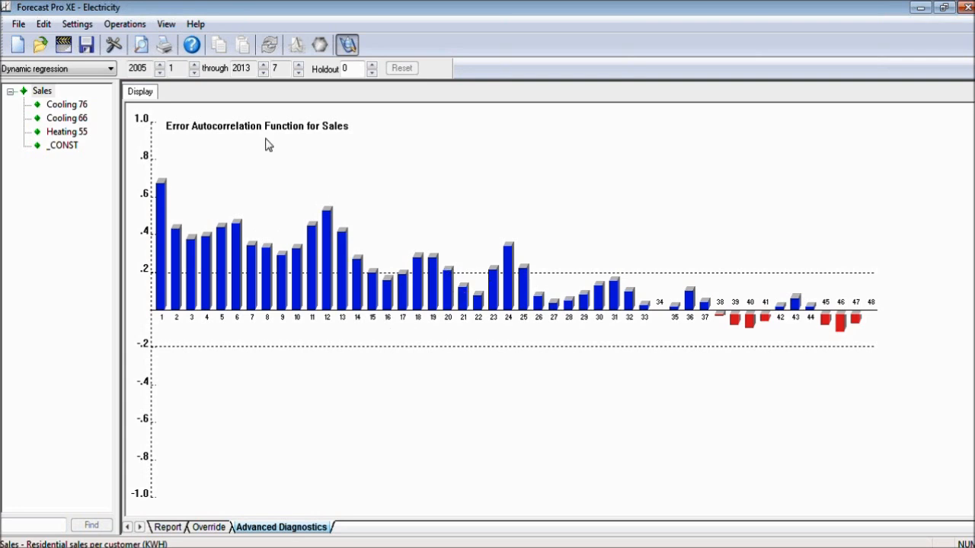
left_click(144, 96)
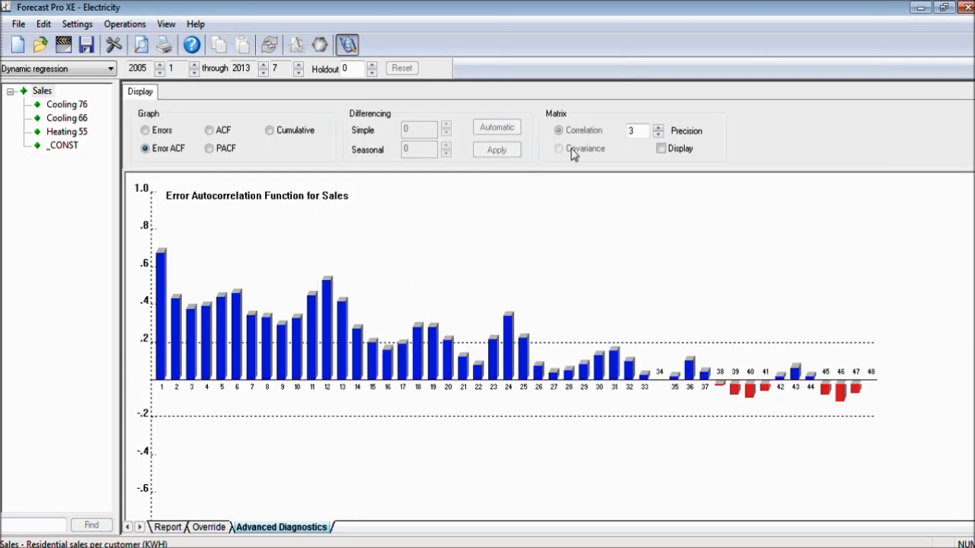
left_click(661, 148)
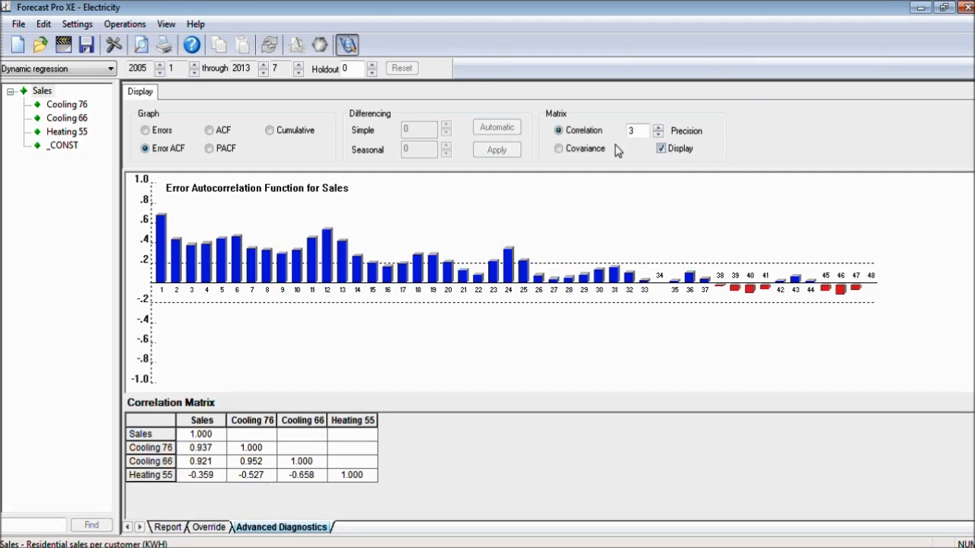
left_click(561, 149)
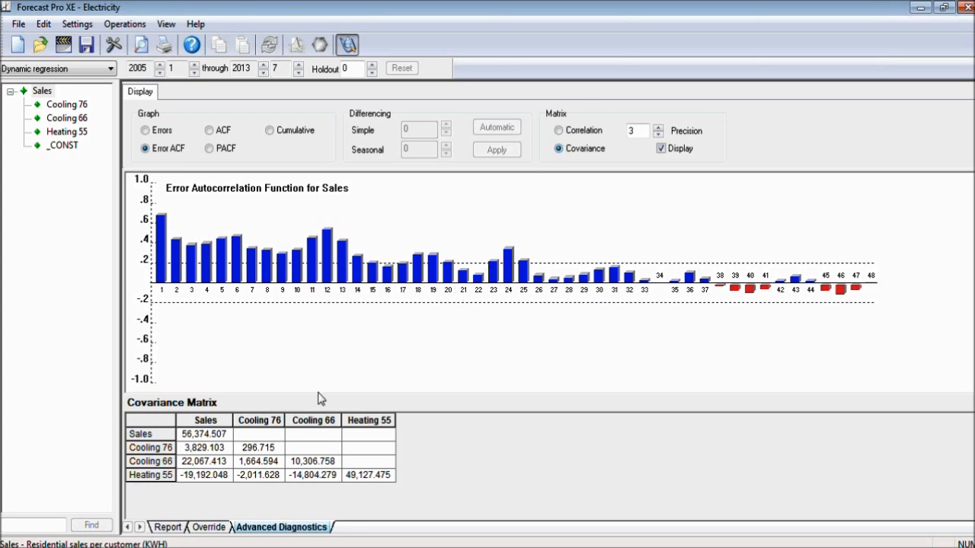
Examine the within-sample statistics and the variable specification test battery in the Sales report
left_click(180, 530)
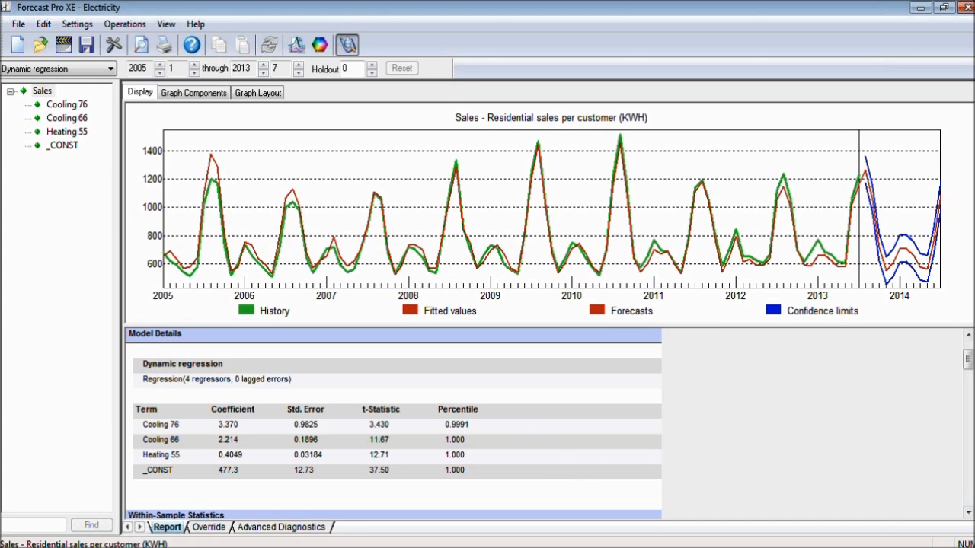
left_click(968, 513)
left_click(968, 513)
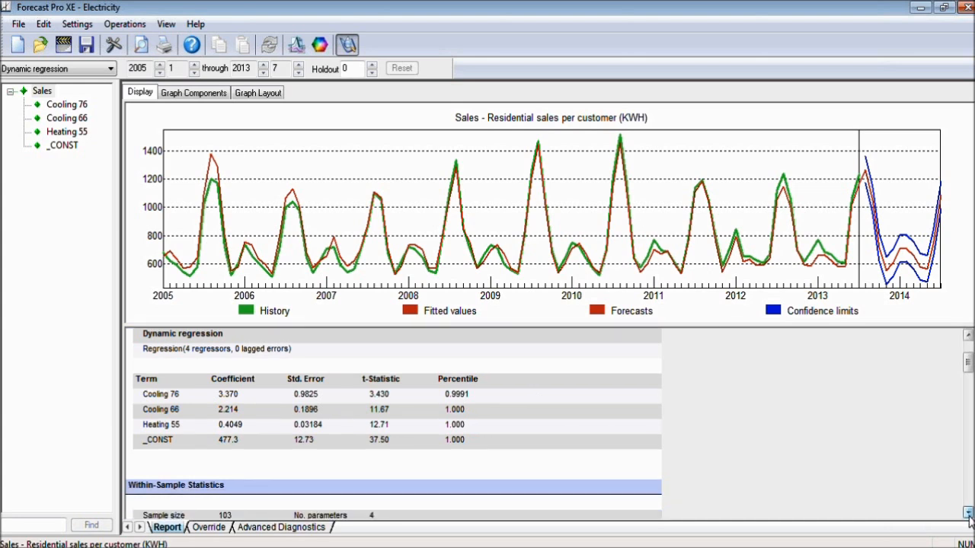
left_click(968, 513)
left_click(968, 514)
left_click(968, 514)
left_click(968, 514)
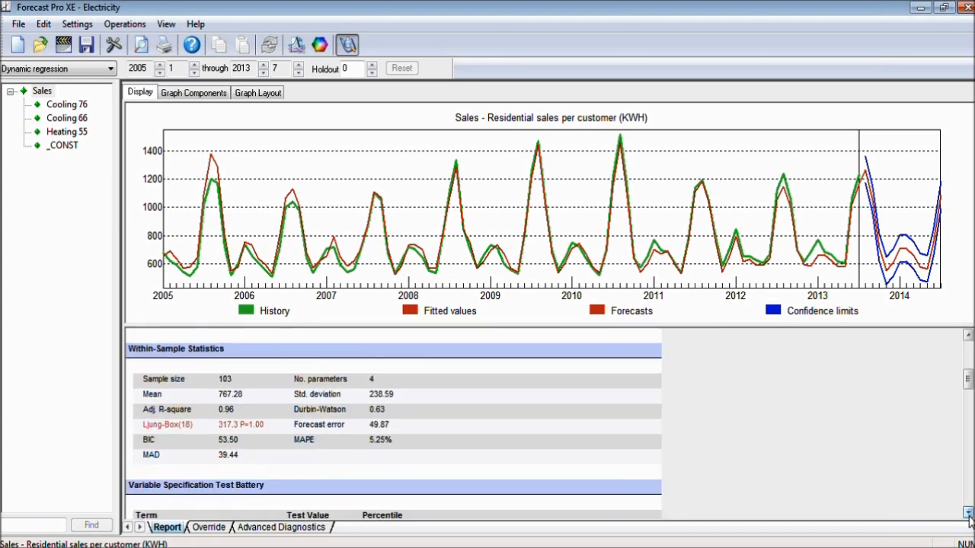
left_click(968, 513)
left_click(967, 513)
left_click(968, 514)
left_click(968, 513)
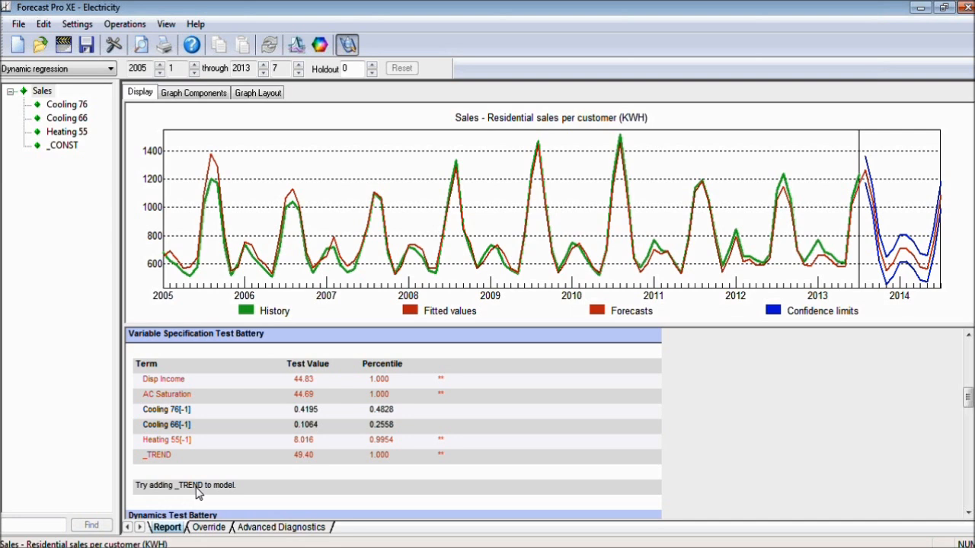
Examine the dynamics test battery for lagged Sales and _AUTO terms, through to its suggested model addition
left_click(968, 513)
left_click(969, 512)
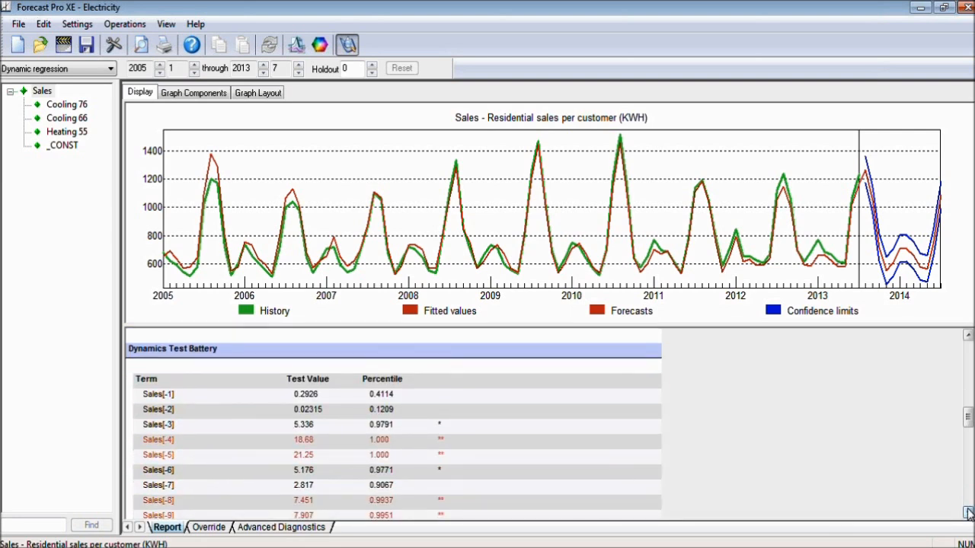
left_click(968, 513)
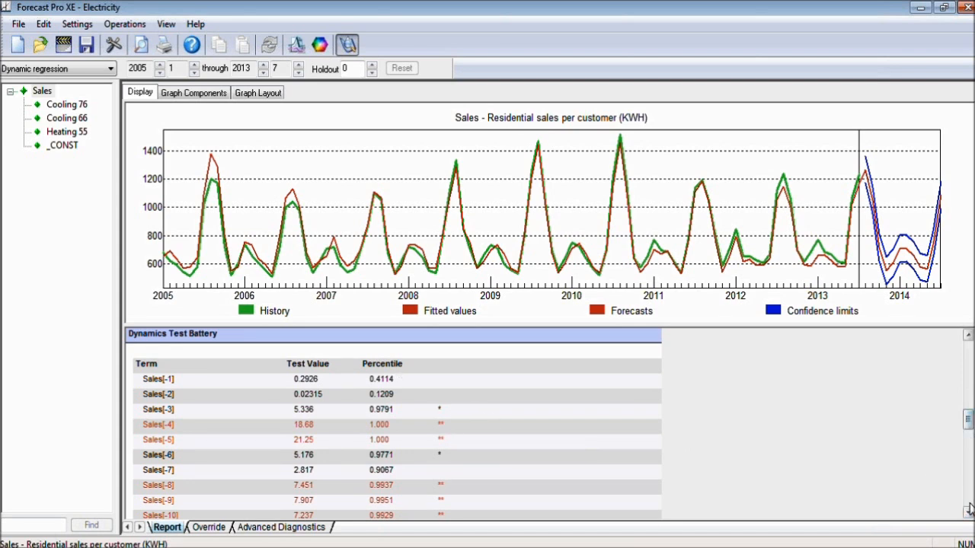
left_click_drag(969, 514, 969, 514)
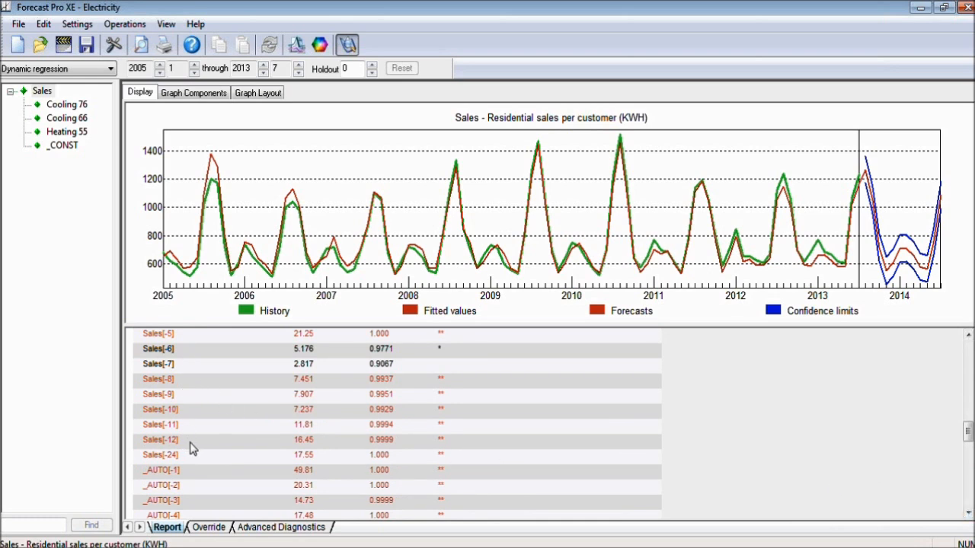
left_click_drag(969, 514, 969, 514)
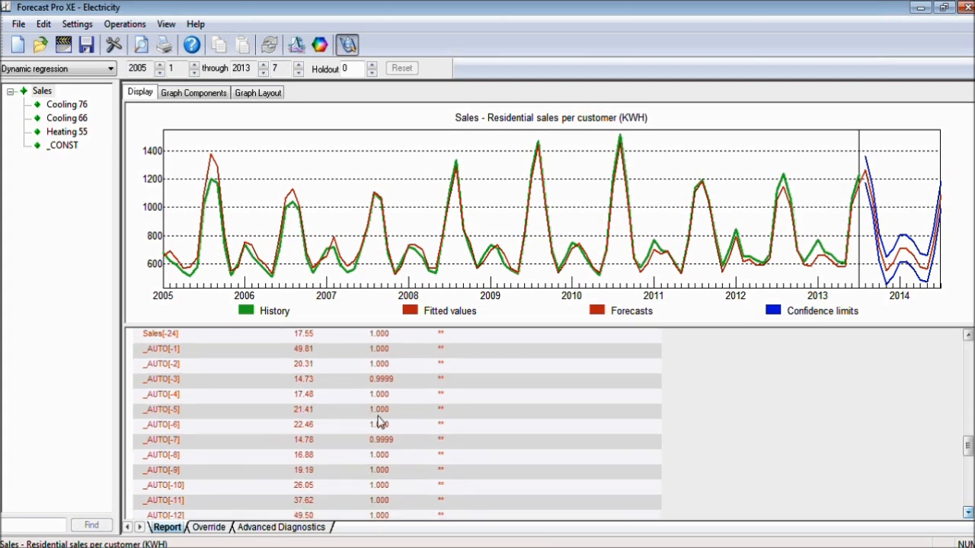
left_click_drag(968, 514, 968, 514)
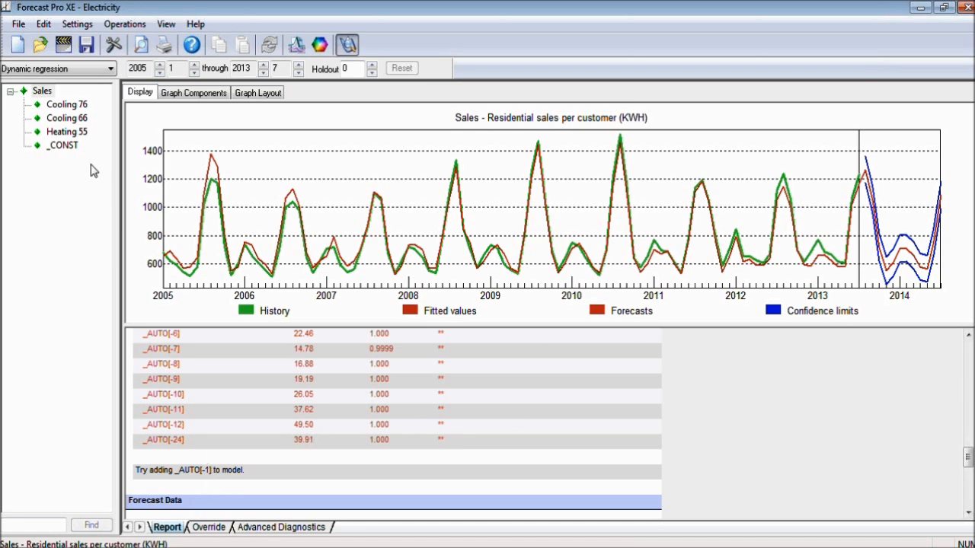
Add the _AUTO[-1] lagged error term to the Sales regression model
left_click(42, 92)
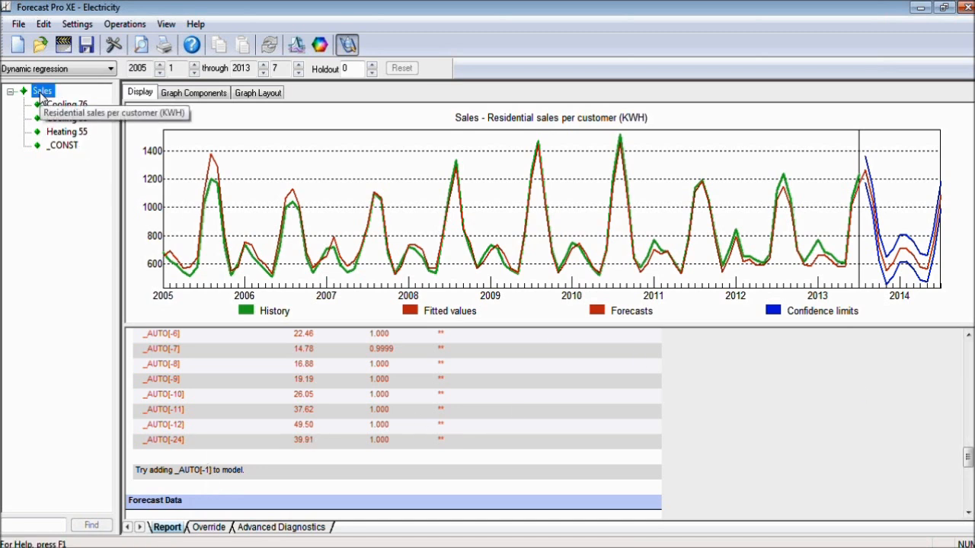
right_click(42, 93)
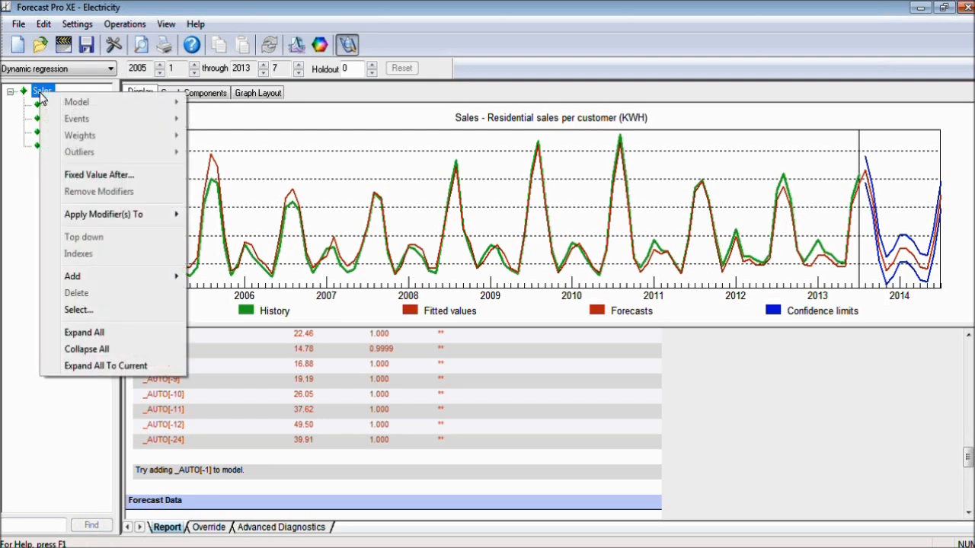
mouse_move(115, 278)
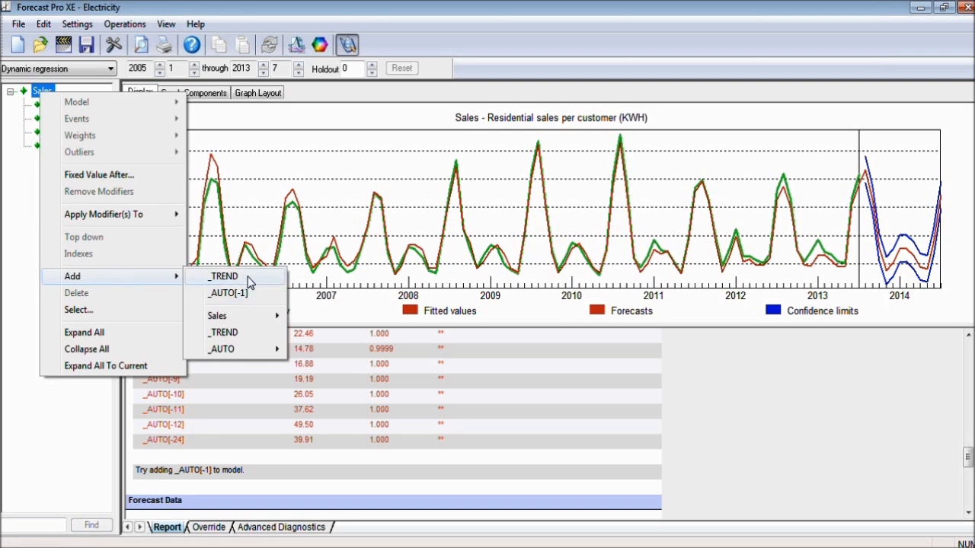
mouse_move(256, 318)
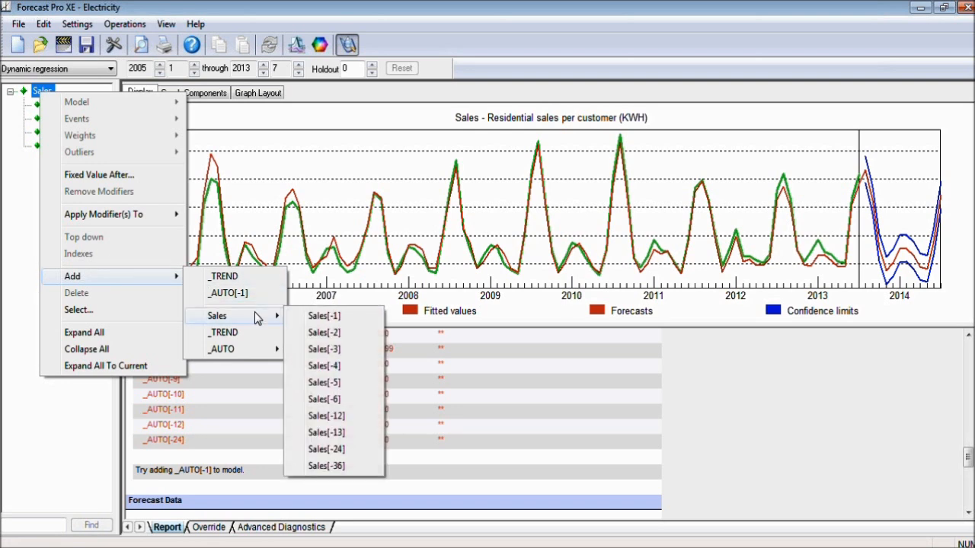
mouse_move(259, 356)
left_click(228, 293)
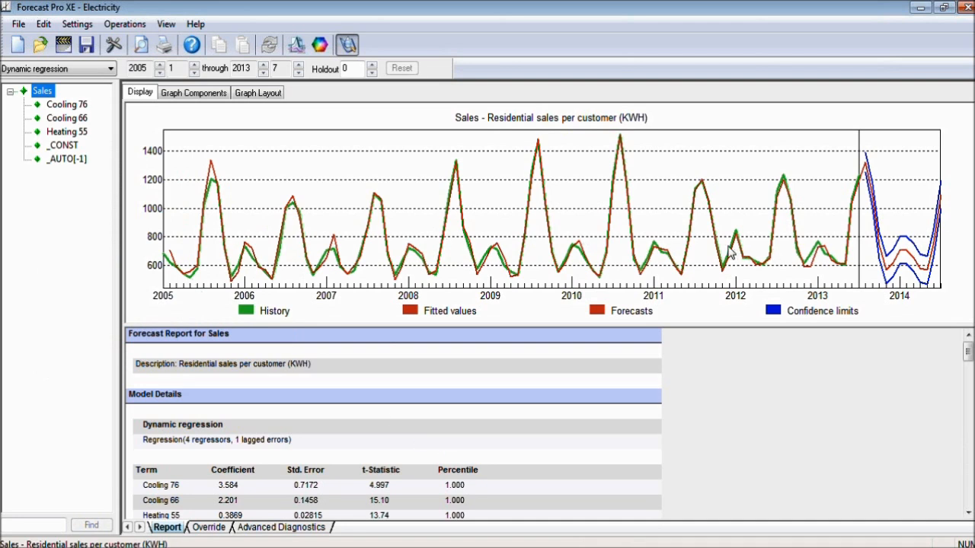
Review the updated Sales model's coefficients, error autocorrelation graph and dynamics test suggestion
left_click(967, 512)
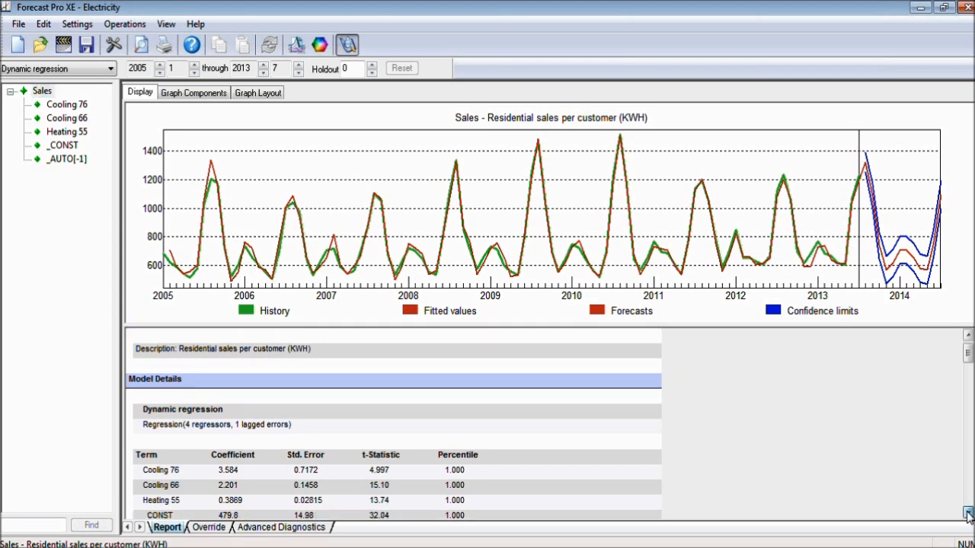
left_click(968, 513)
left_click(967, 513)
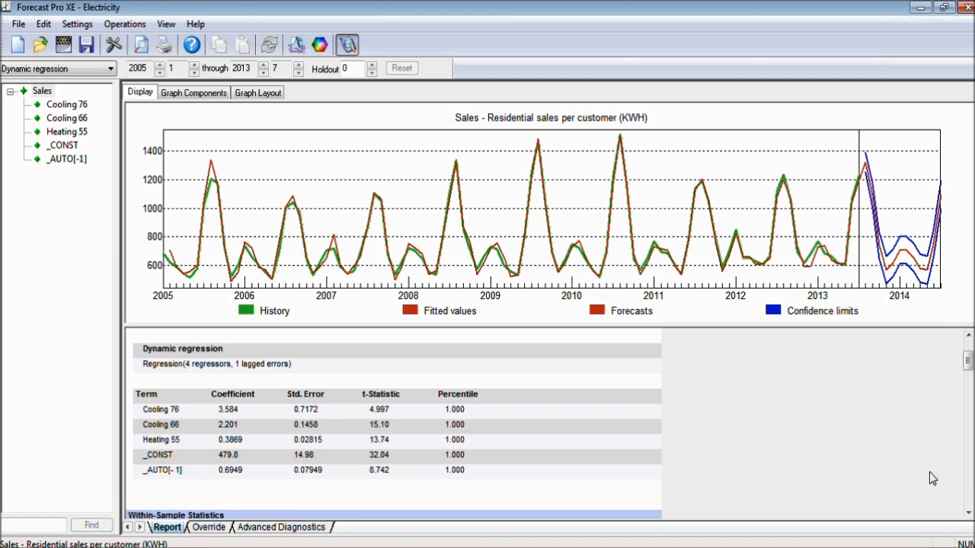
left_click(302, 528)
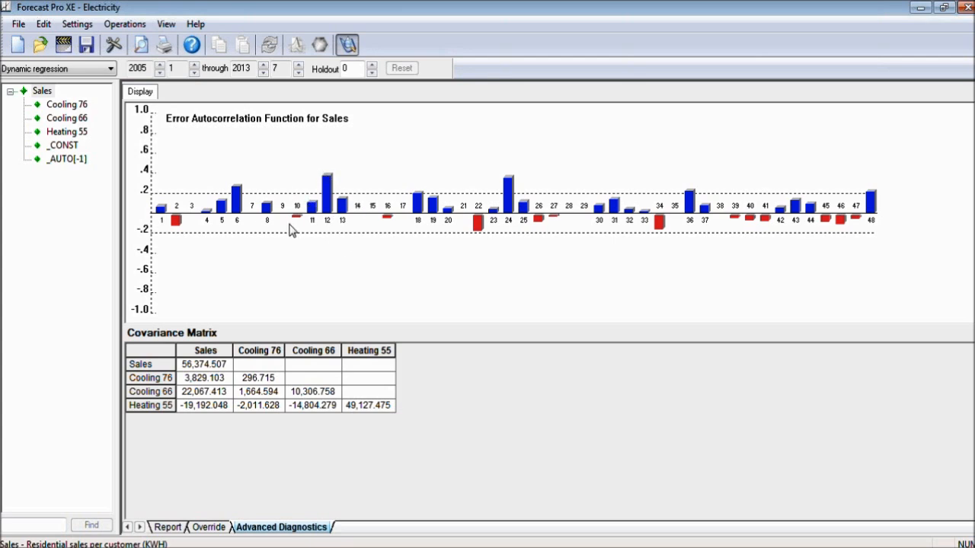
left_click(166, 527)
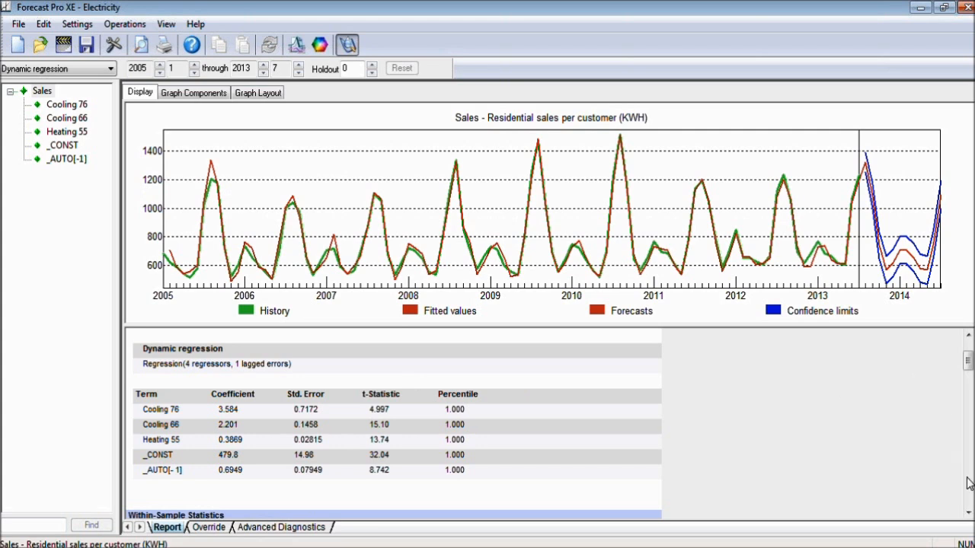
left_click(967, 514)
left_click_drag(968, 513, 967, 513)
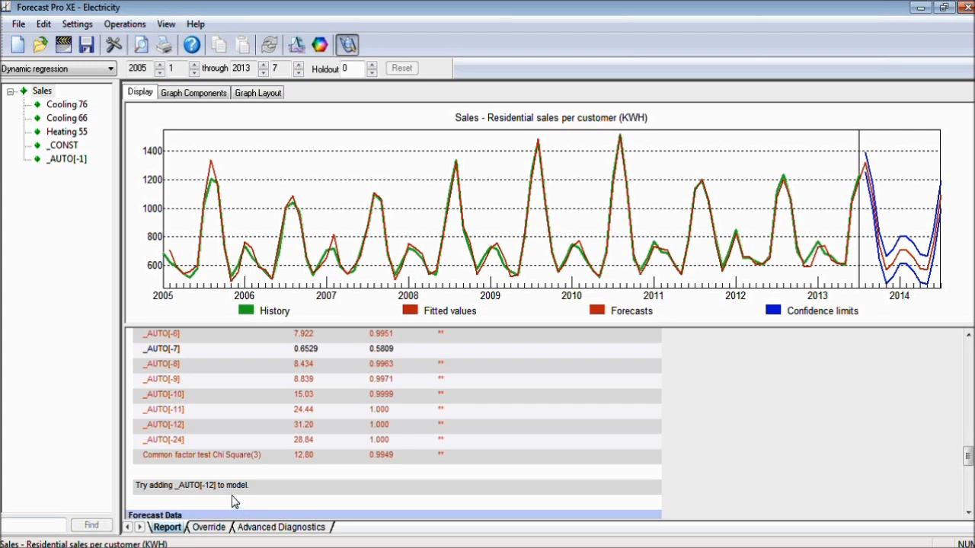
Add the _AUTO[-12] lagged error term to the Sales regression model
left_click(42, 91)
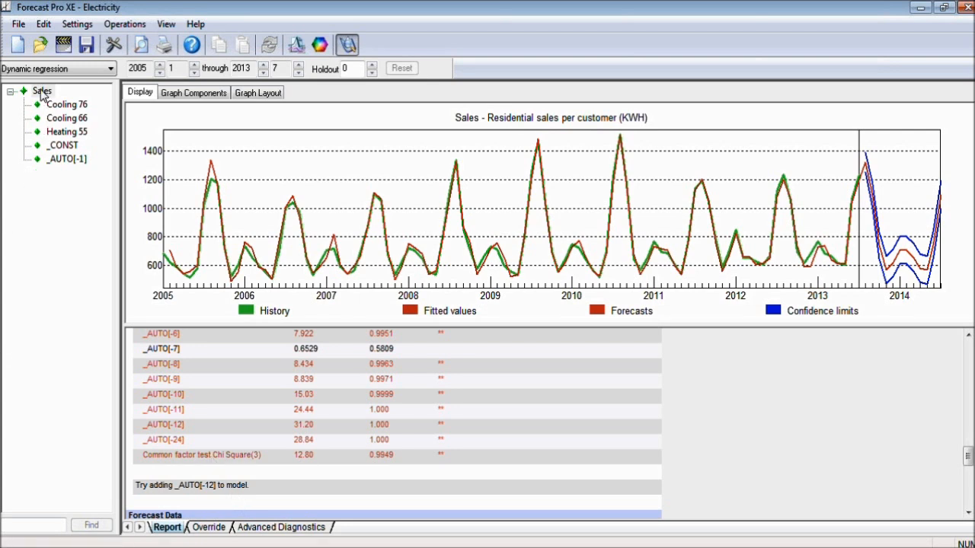
right_click(42, 91)
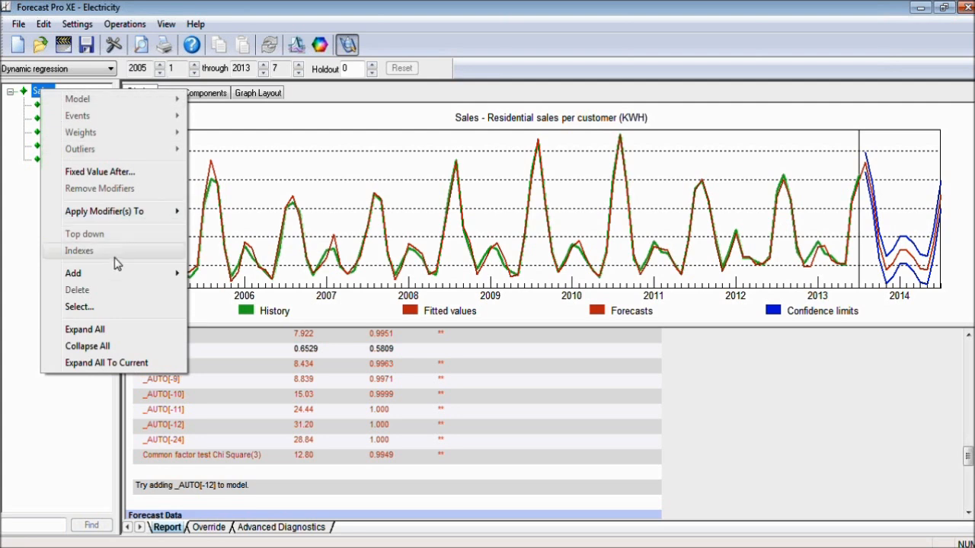
mouse_move(177, 274)
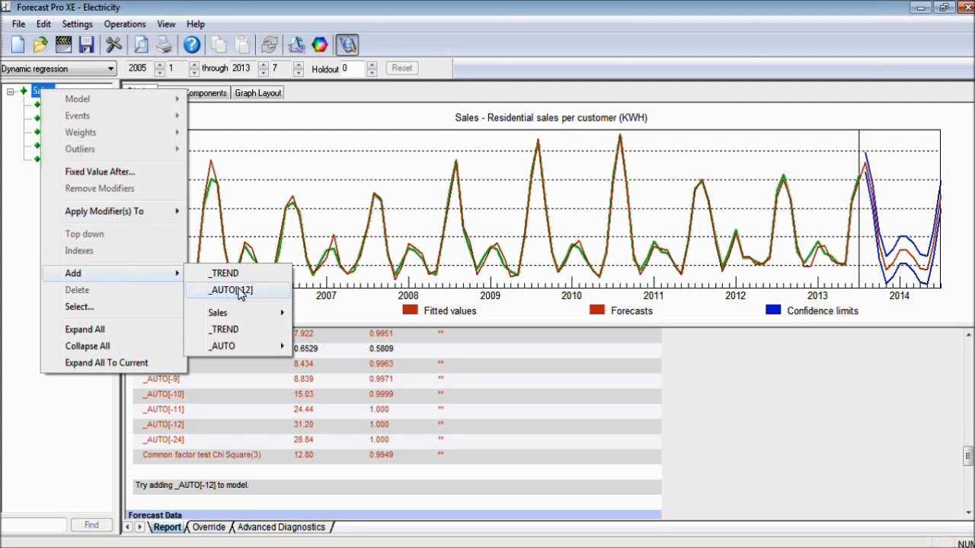
left_click(239, 292)
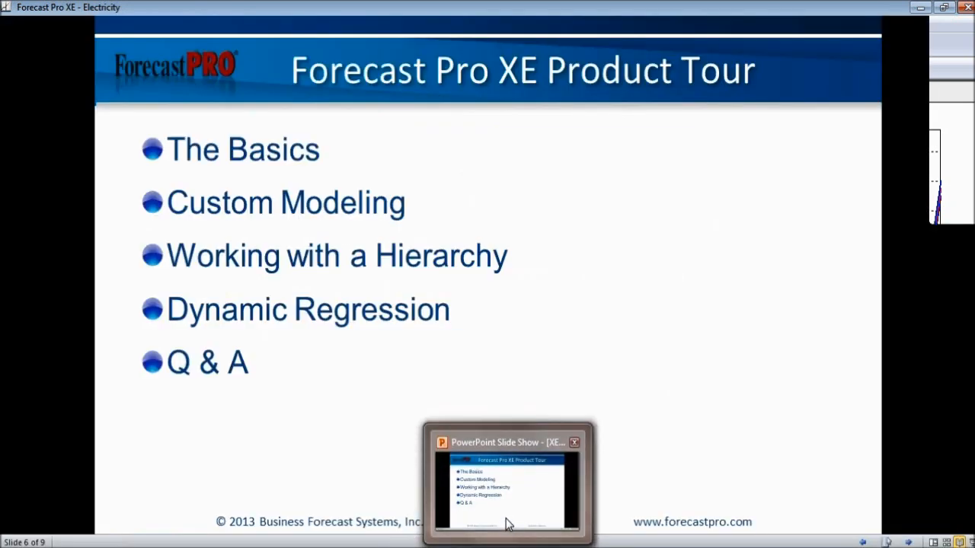
Switch to the PowerPoint slide show of XE Deep Dive.ppt
left_click(506, 524)
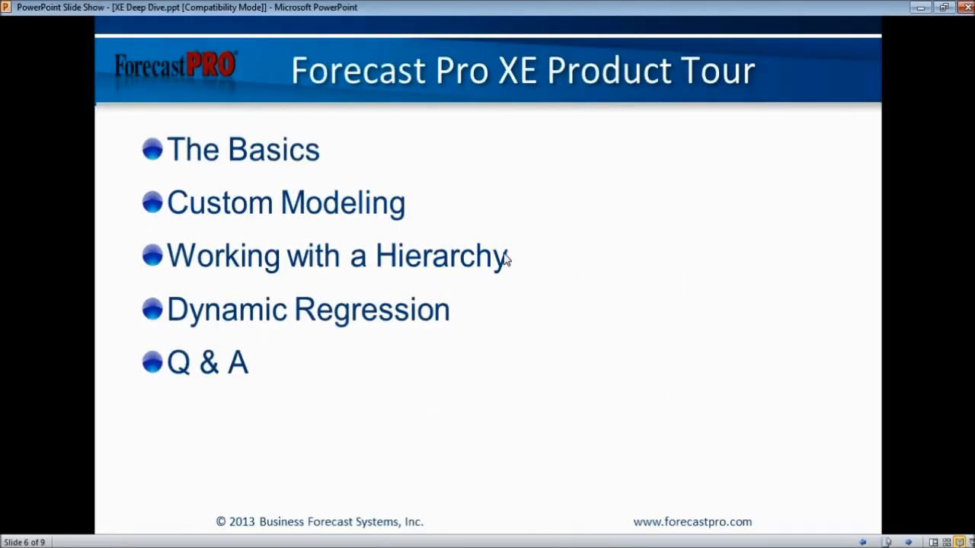